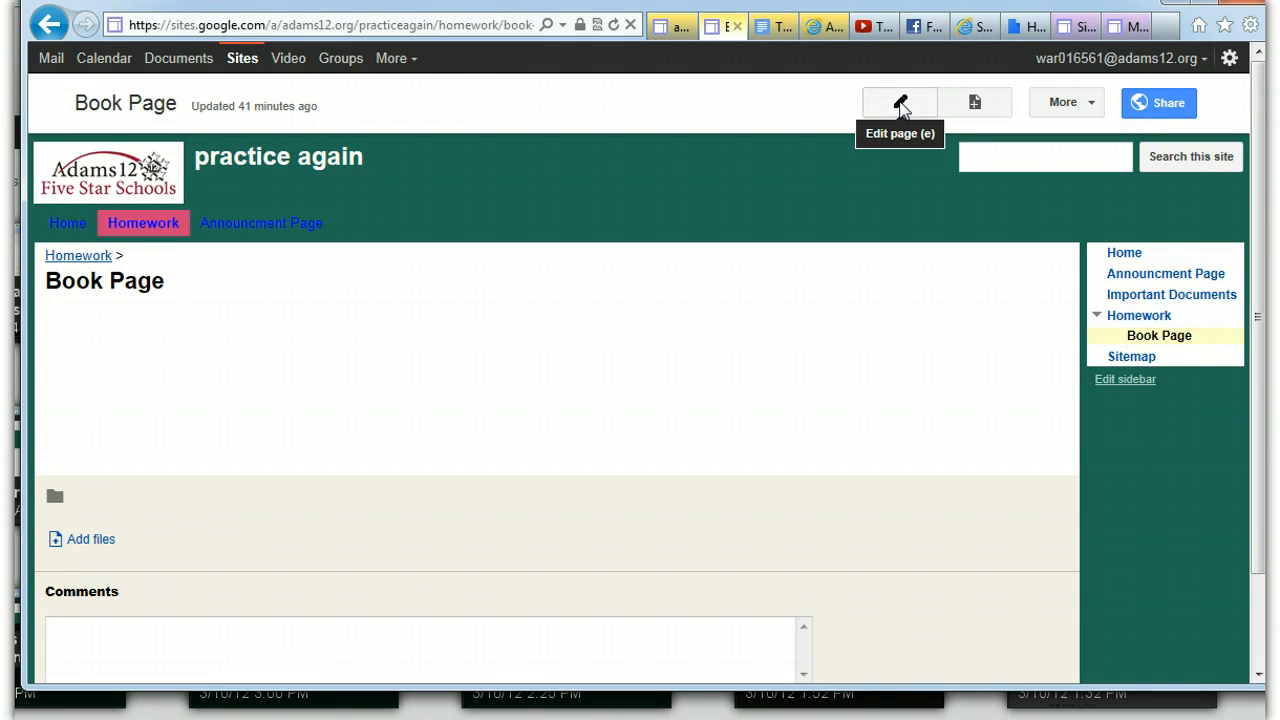
Open the Book Page for editing and enter "Text" in its body
left_click(901, 106)
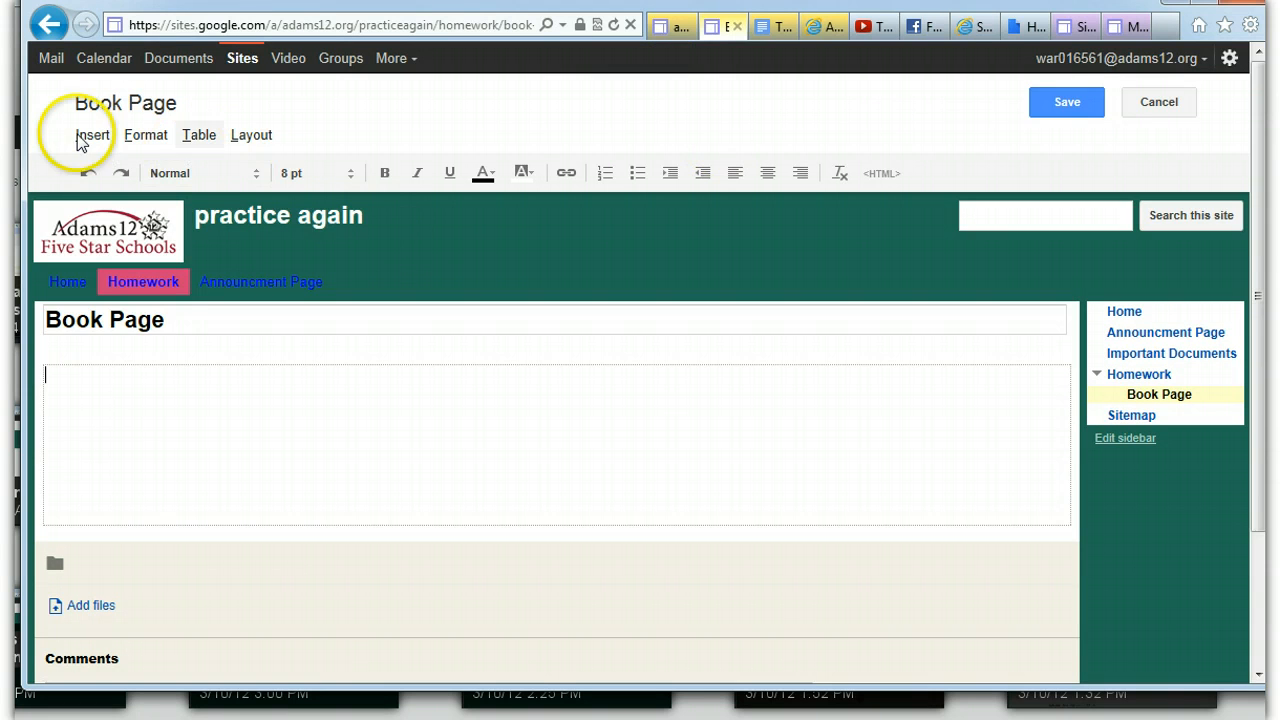
left_click(91, 140)
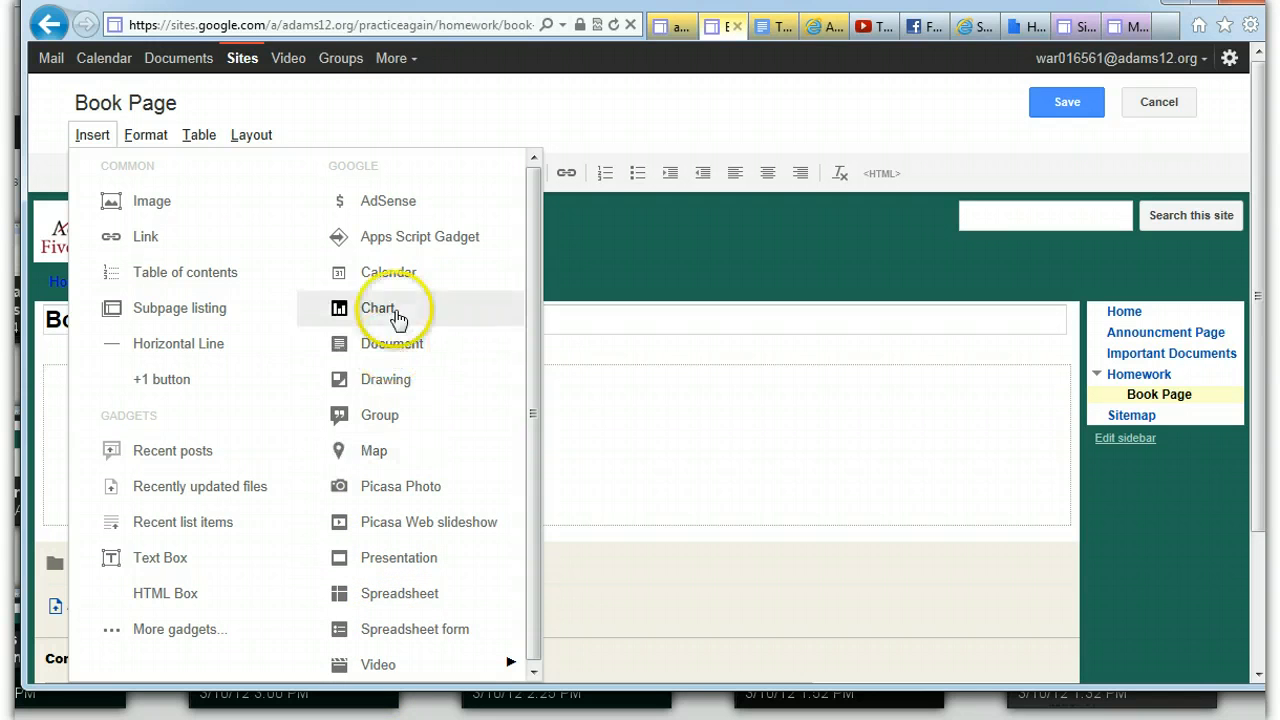
mouse_move(433, 668)
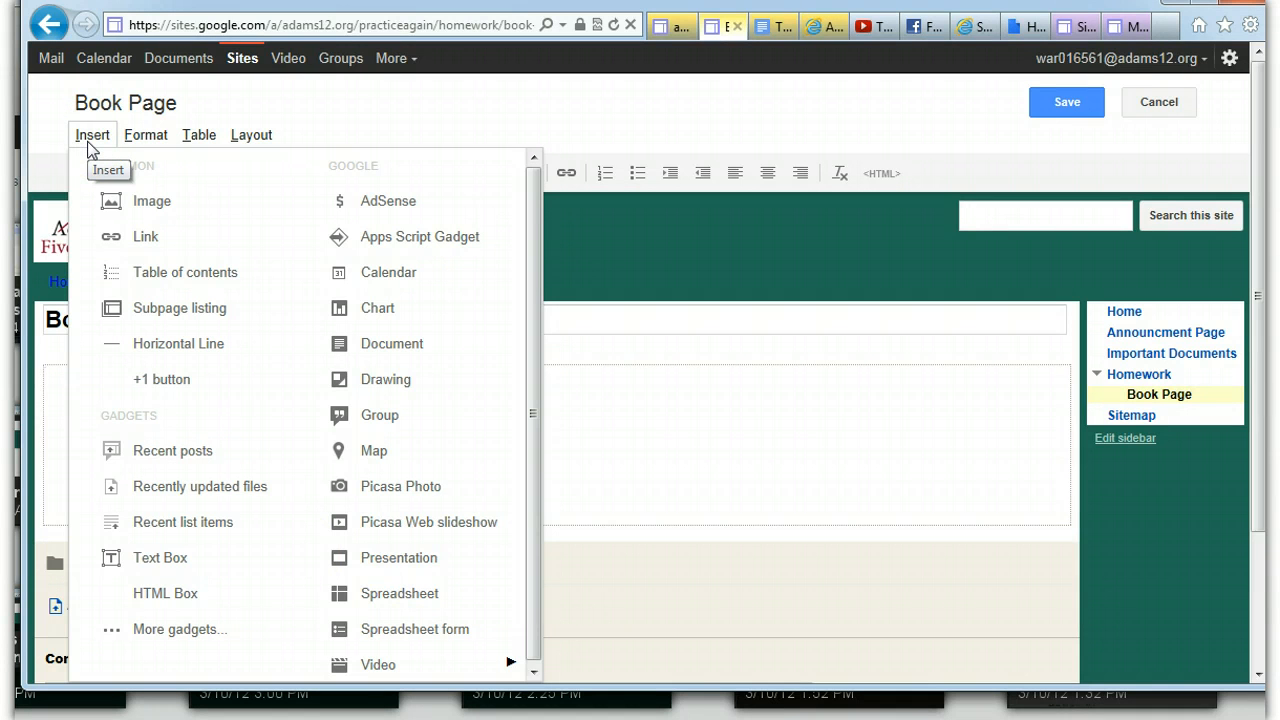
left_click(716, 459)
left_click(60, 377)
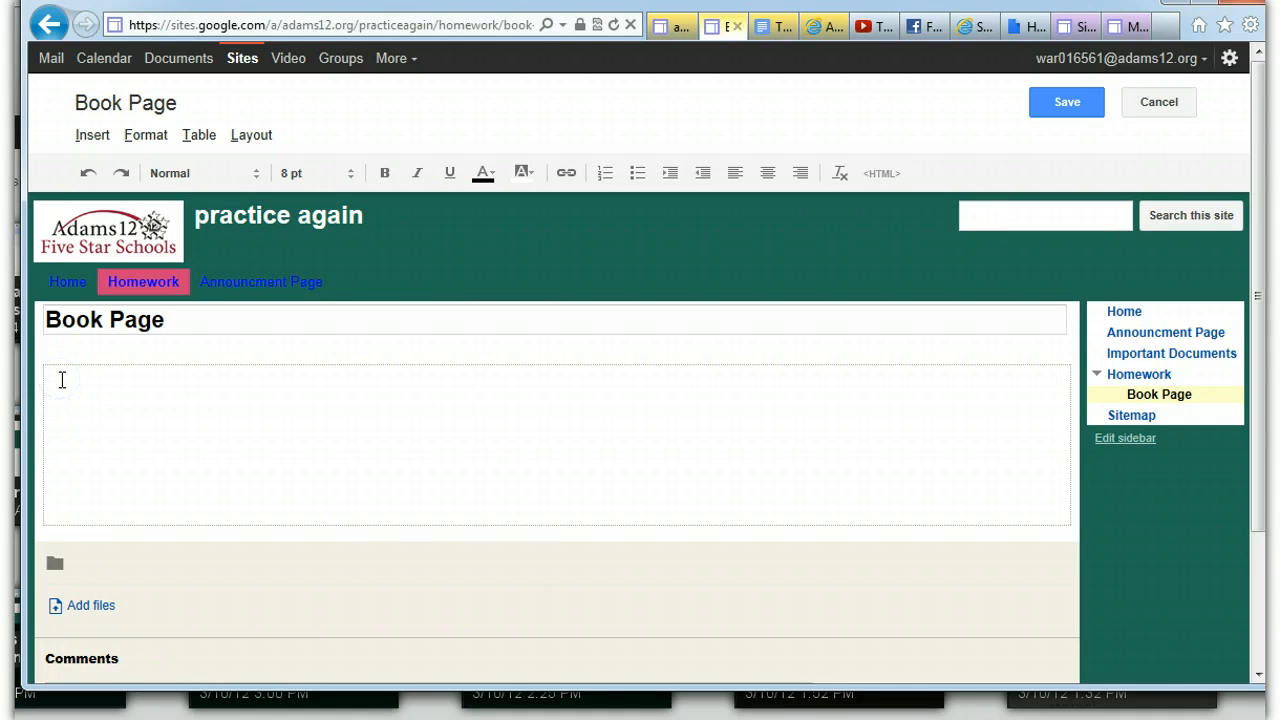
type("Text")
left_click(140, 373)
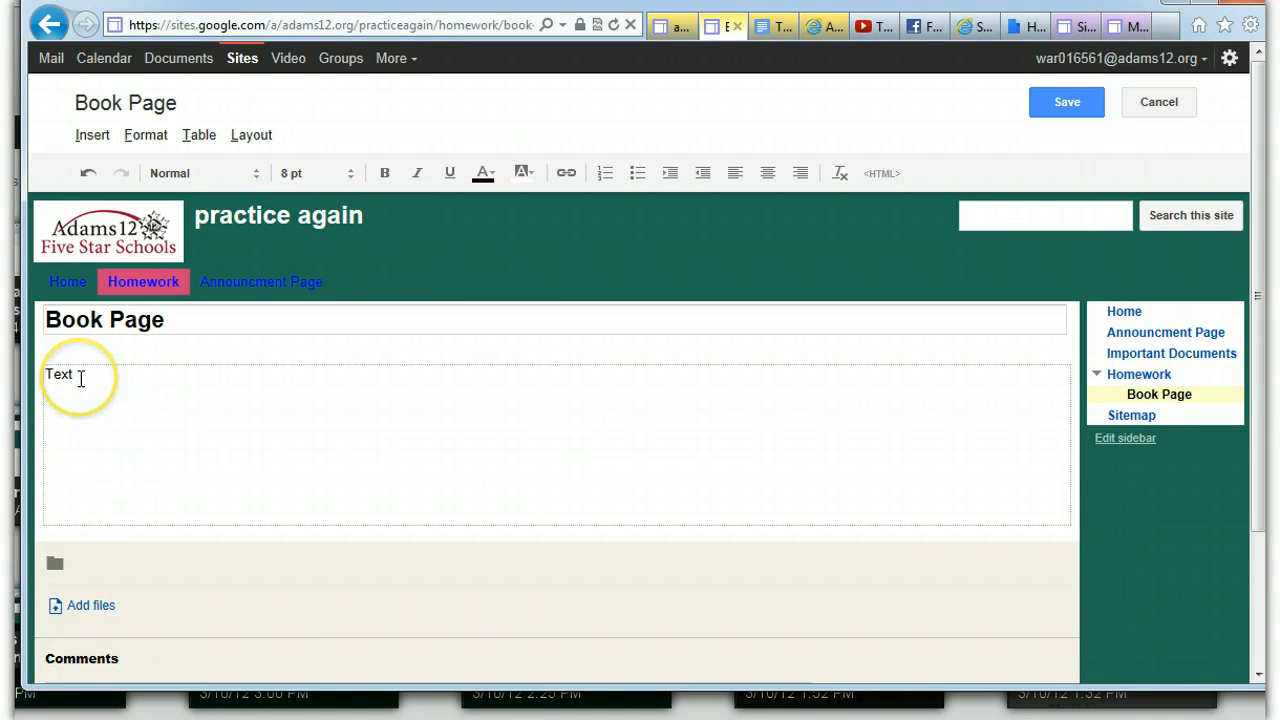
Format the word "Text" in the page body as 16 pt, bold, italic and underlined
left_click_drag(80, 375, 40, 367)
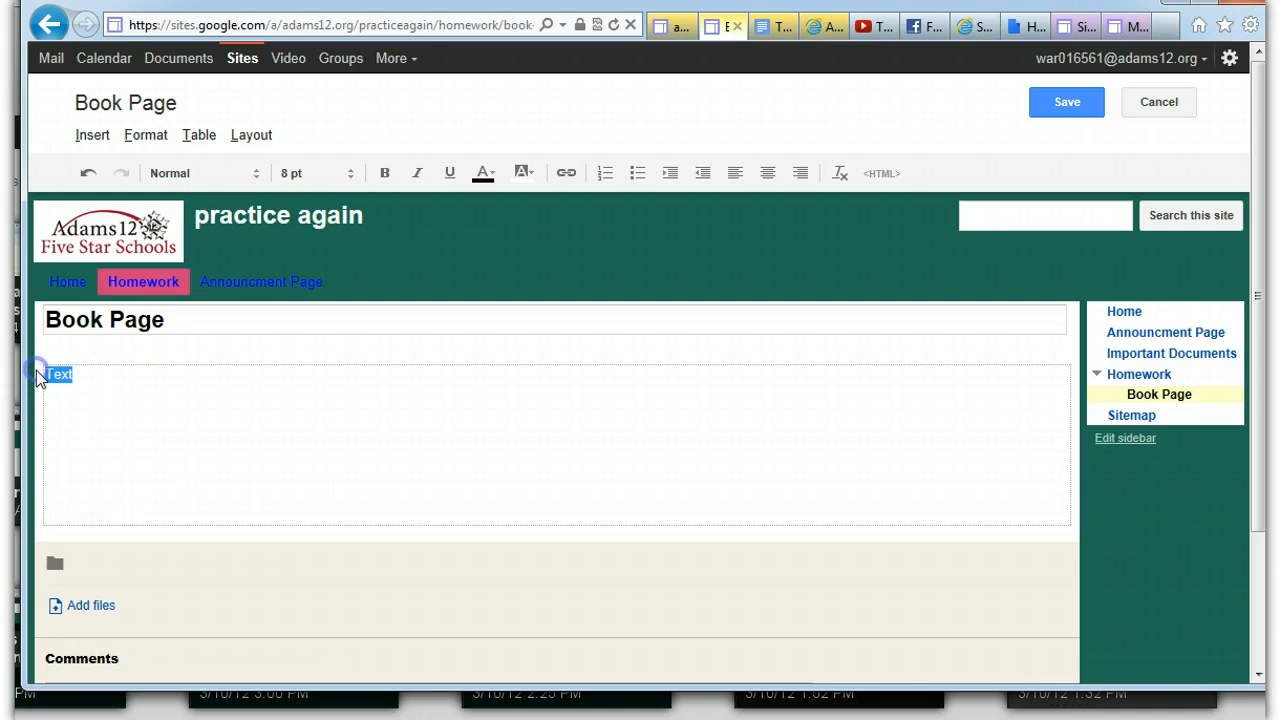
left_click(351, 173)
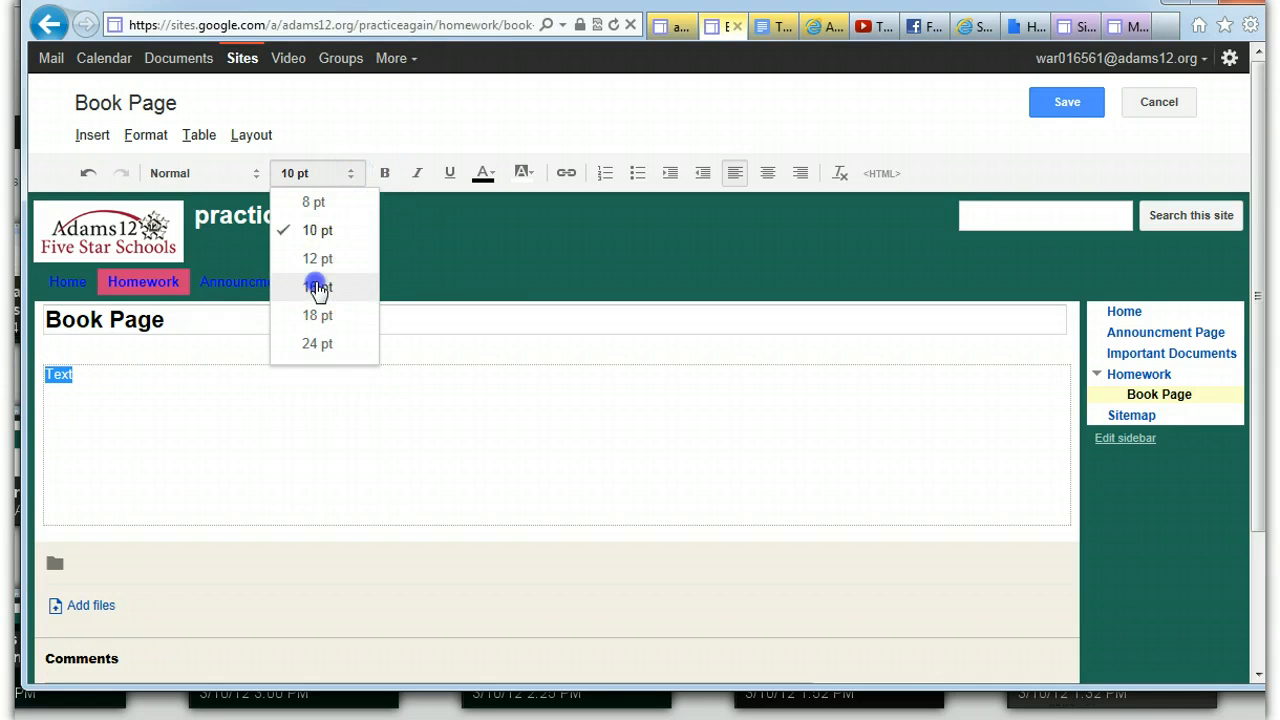
left_click(317, 287)
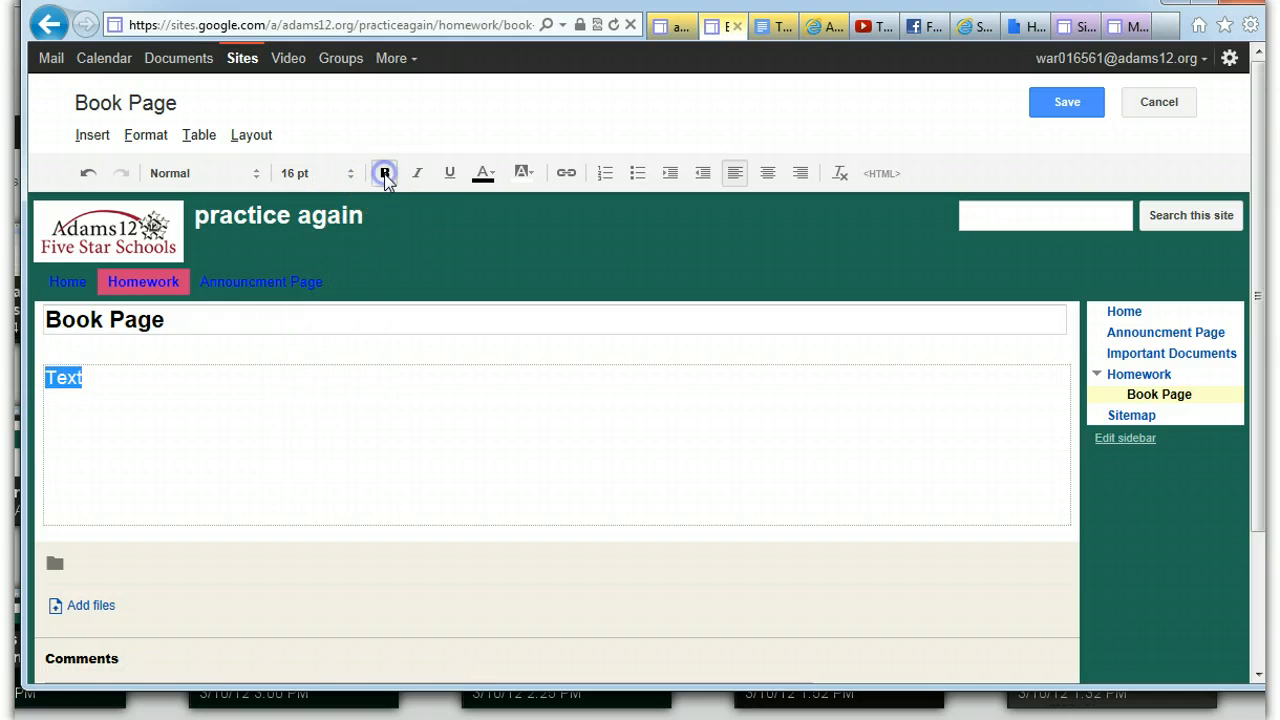
left_click(416, 175)
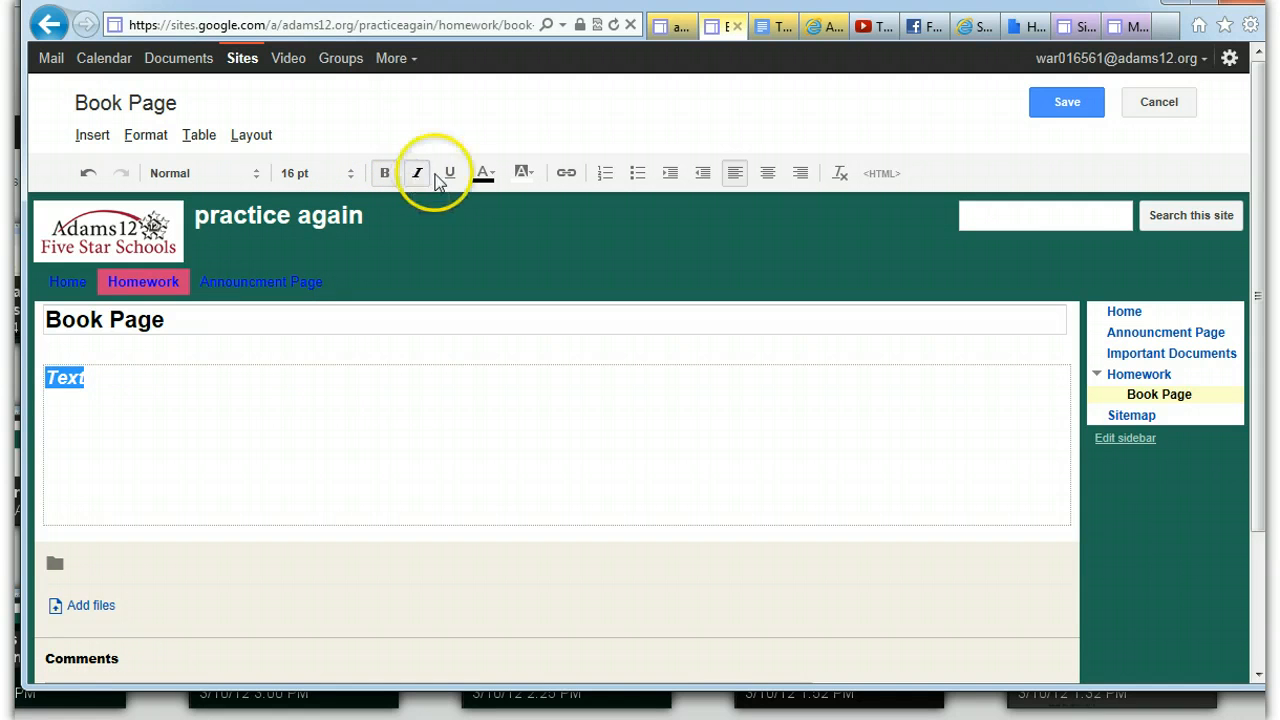
left_click(449, 173)
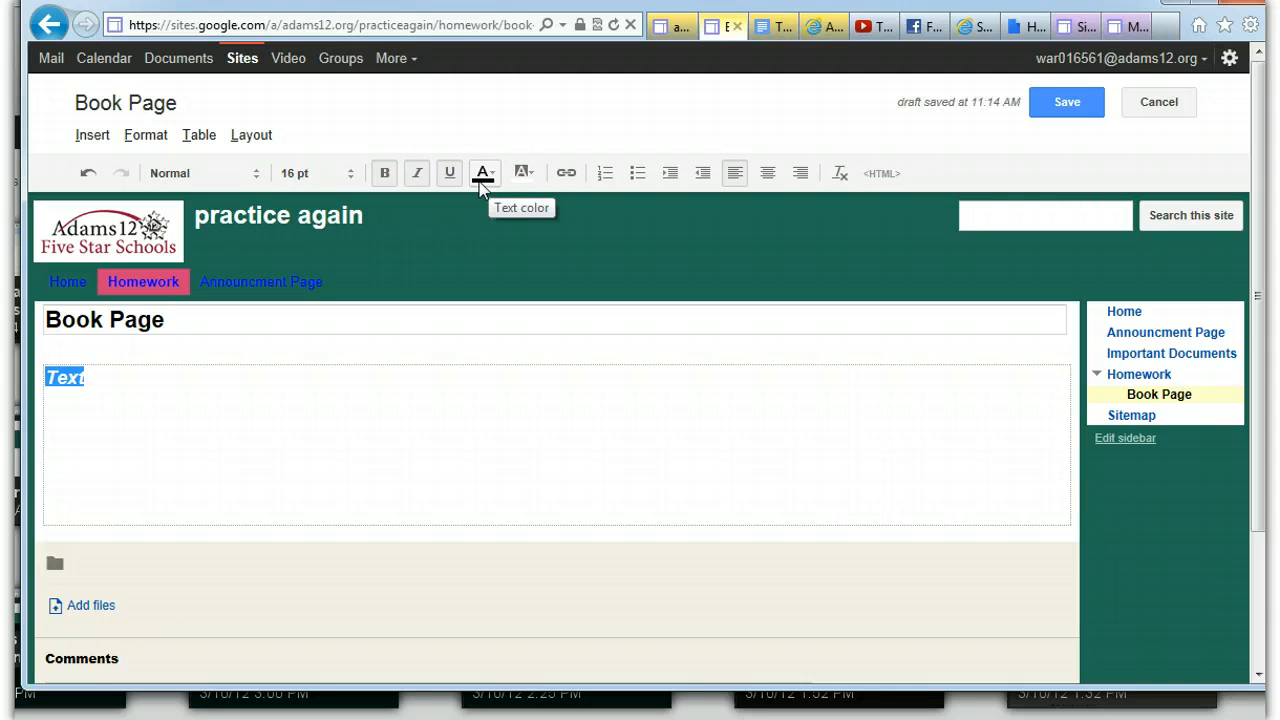
left_click(385, 174)
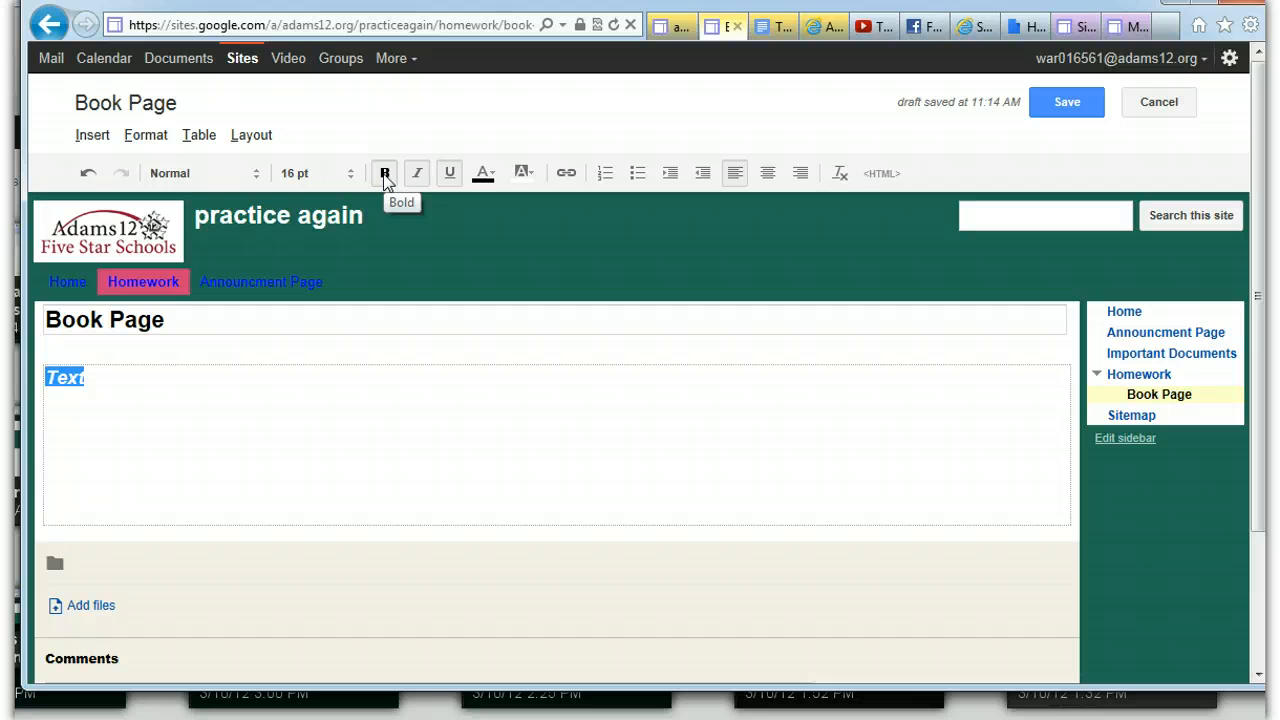
left_click(414, 176)
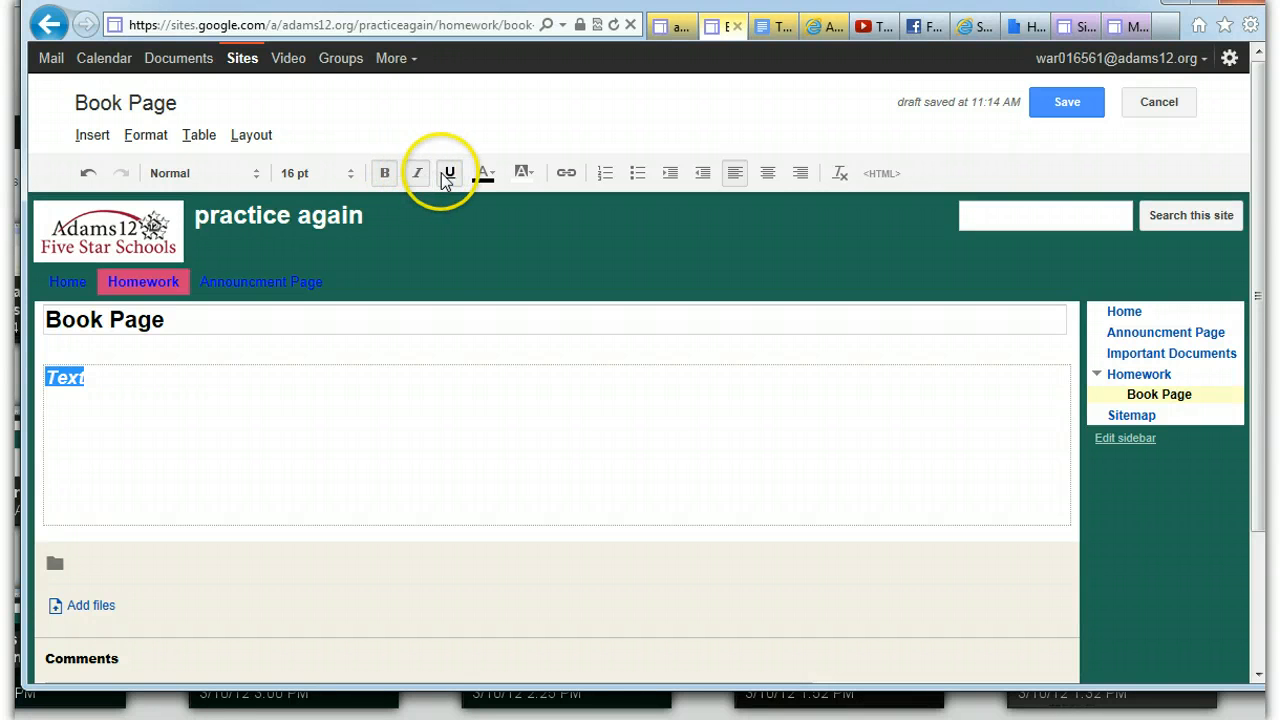
Color the selected word "Text" red and give it a yellow text background
left_click(484, 175)
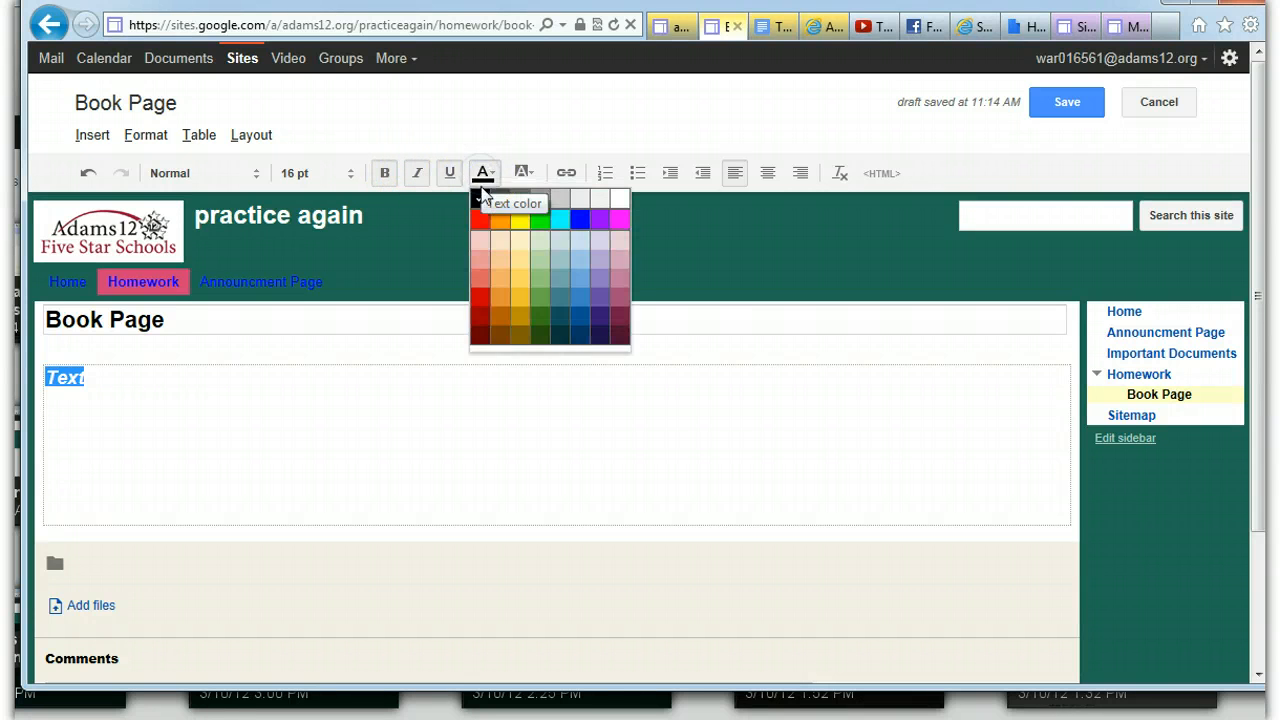
left_click(483, 220)
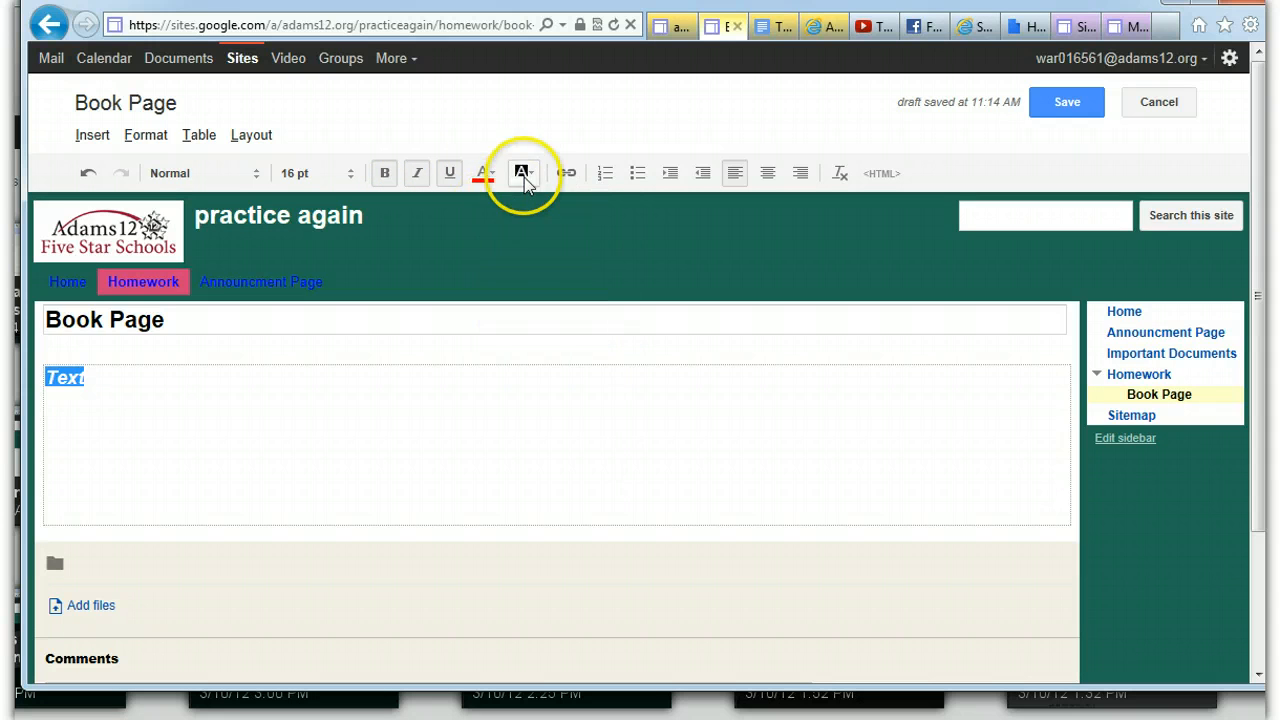
left_click(525, 180)
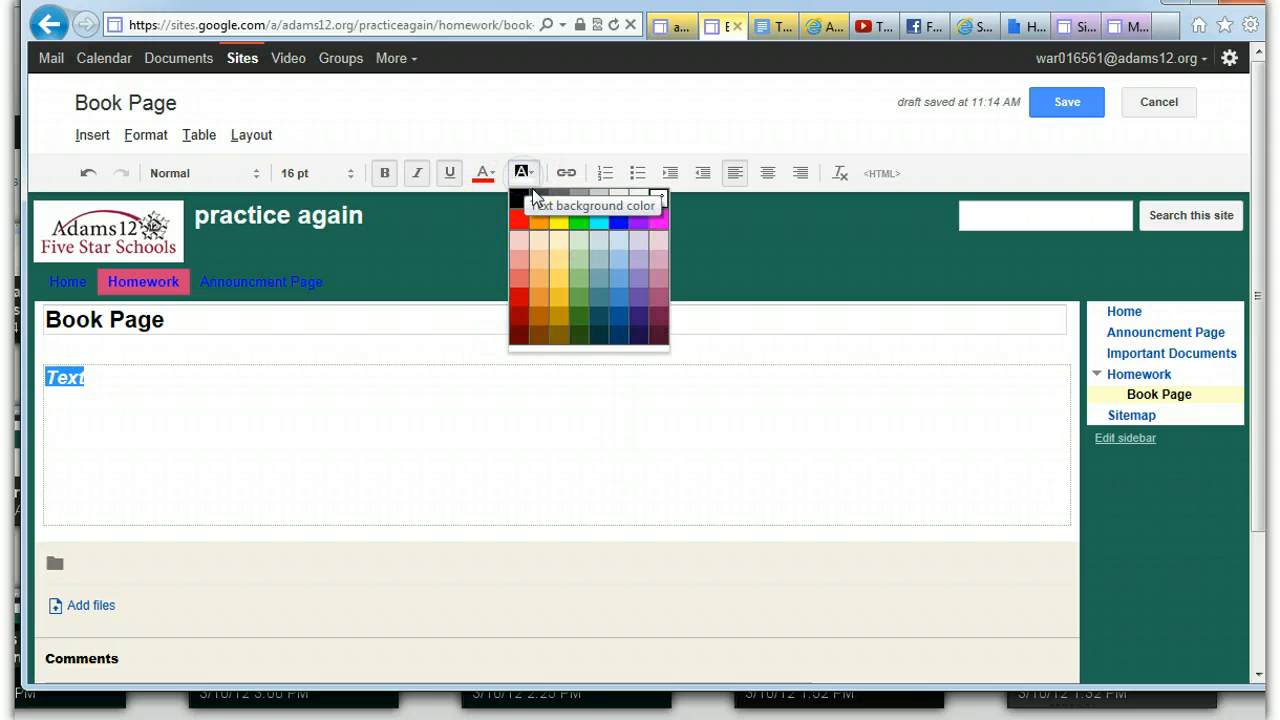
left_click(563, 230)
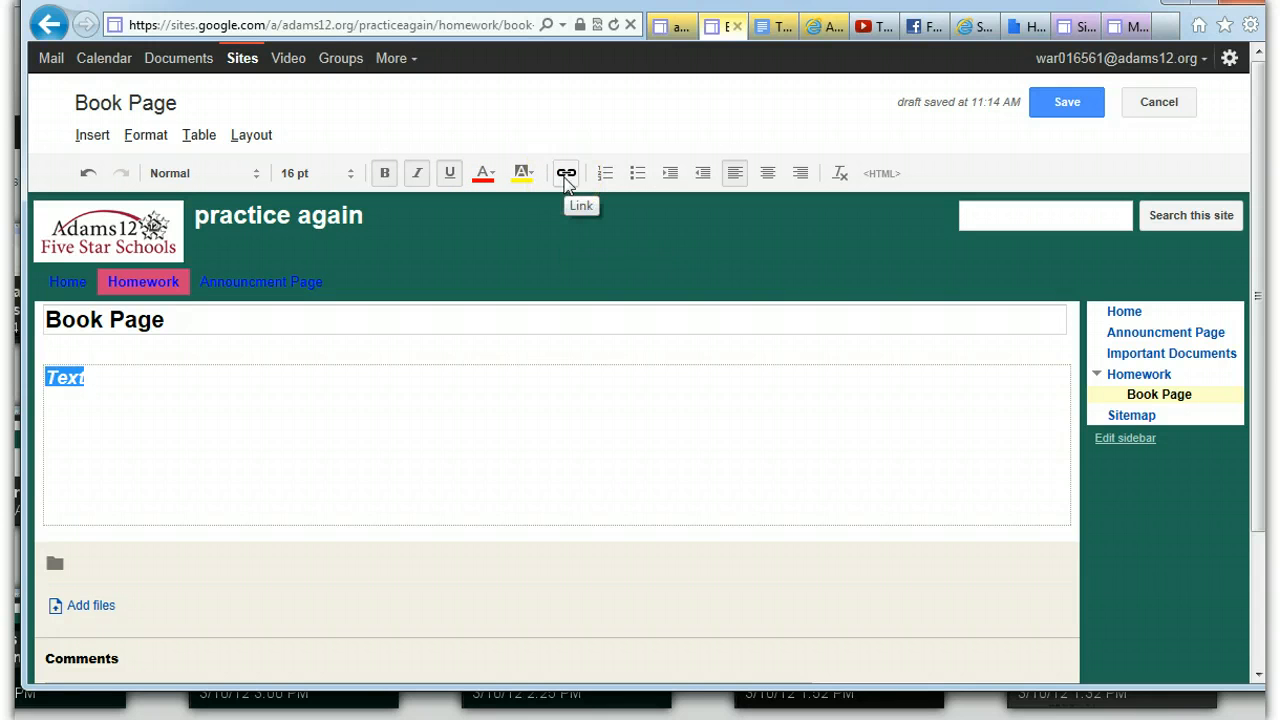
Turn "Text" into a numbered list, switch it to a bullet list, and increase and decrease its indent
left_click(603, 174)
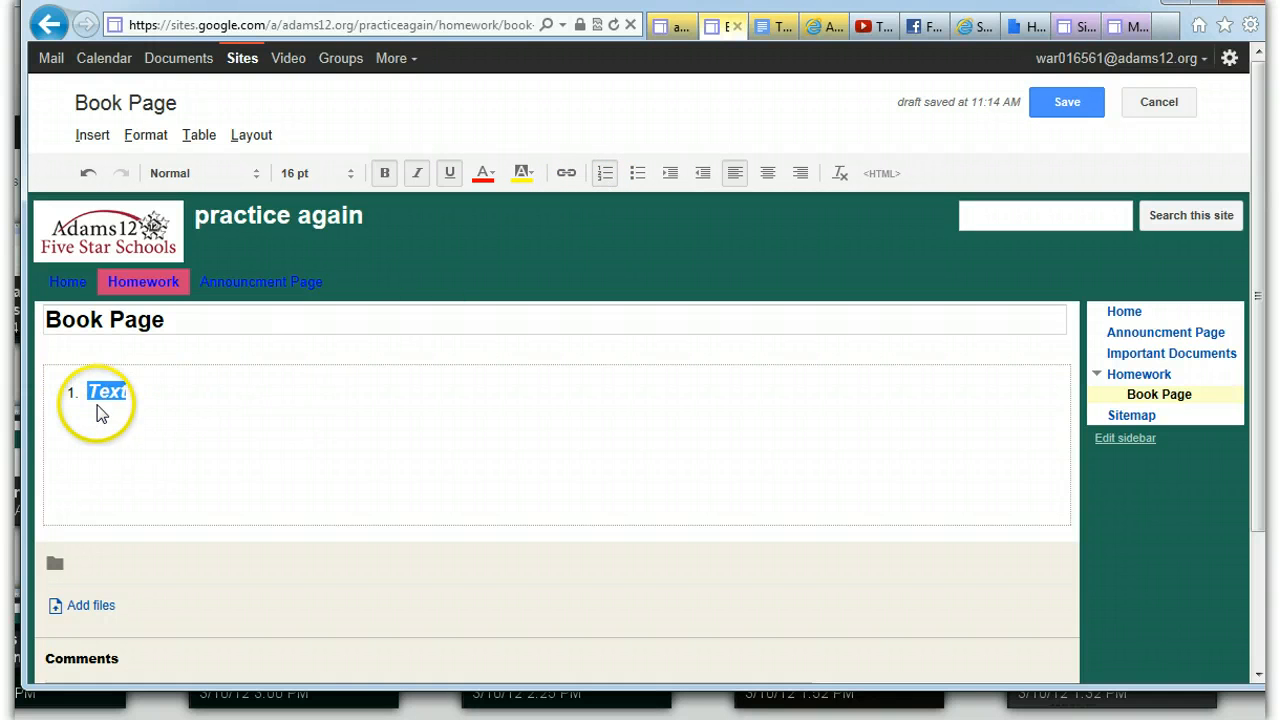
left_click(641, 175)
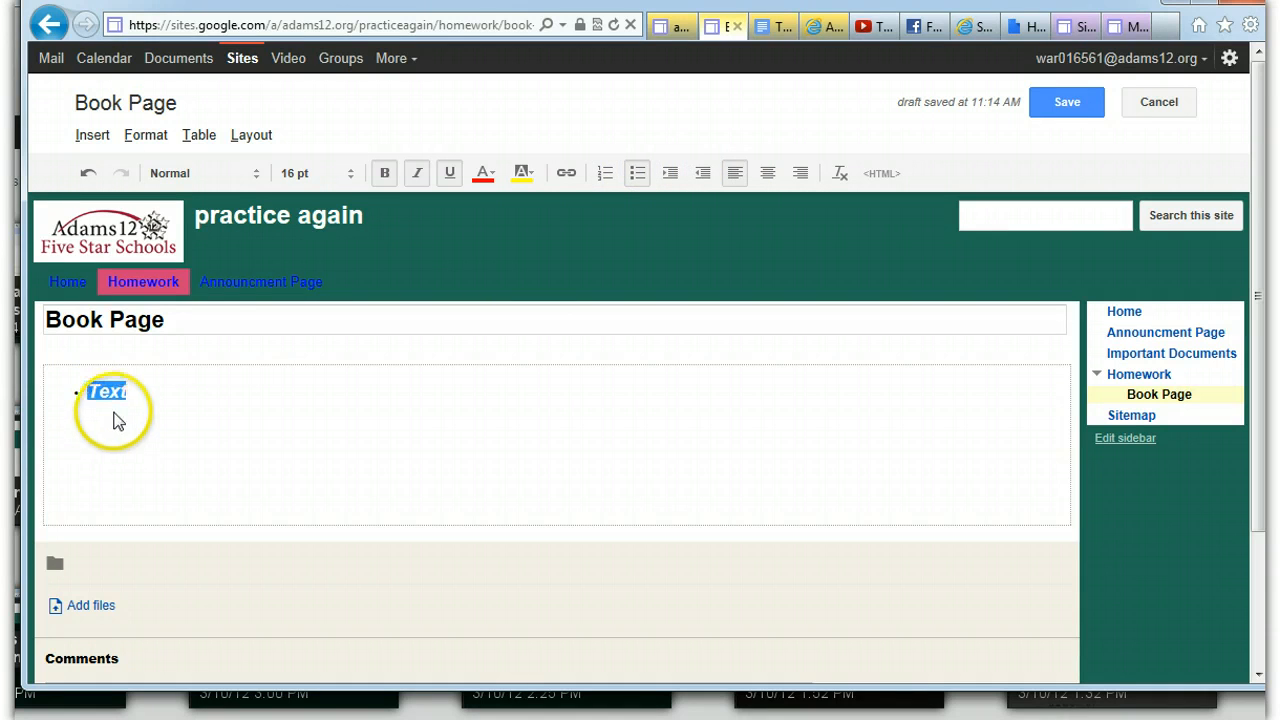
left_click(670, 173)
left_click(703, 175)
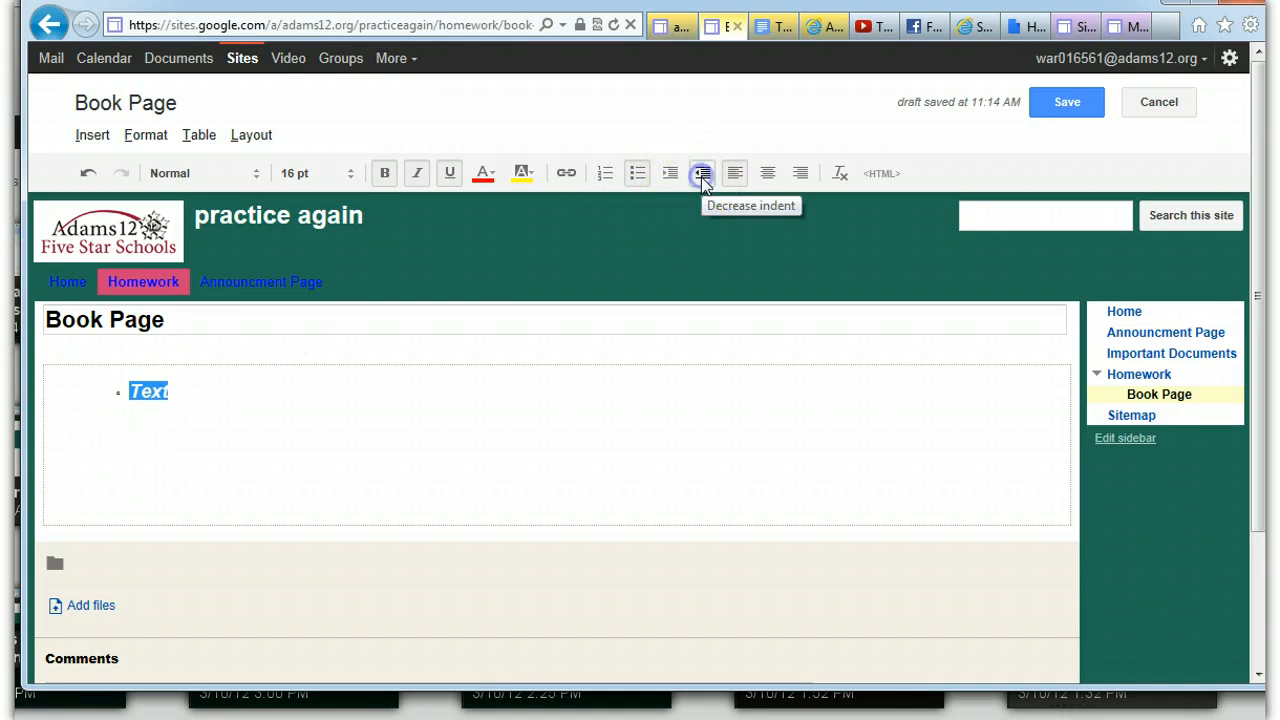
Try right and center alignment on the bulleted word "Text" and remove all its formatting
left_click(731, 176)
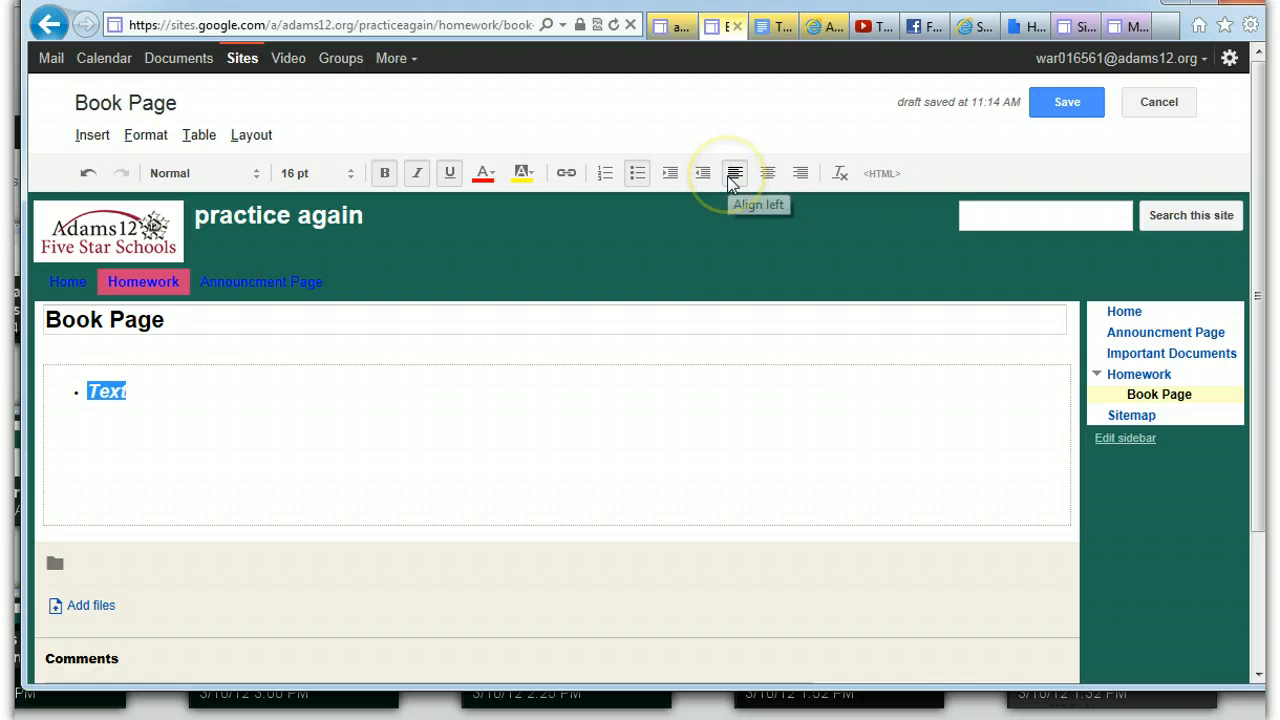
left_click(767, 173)
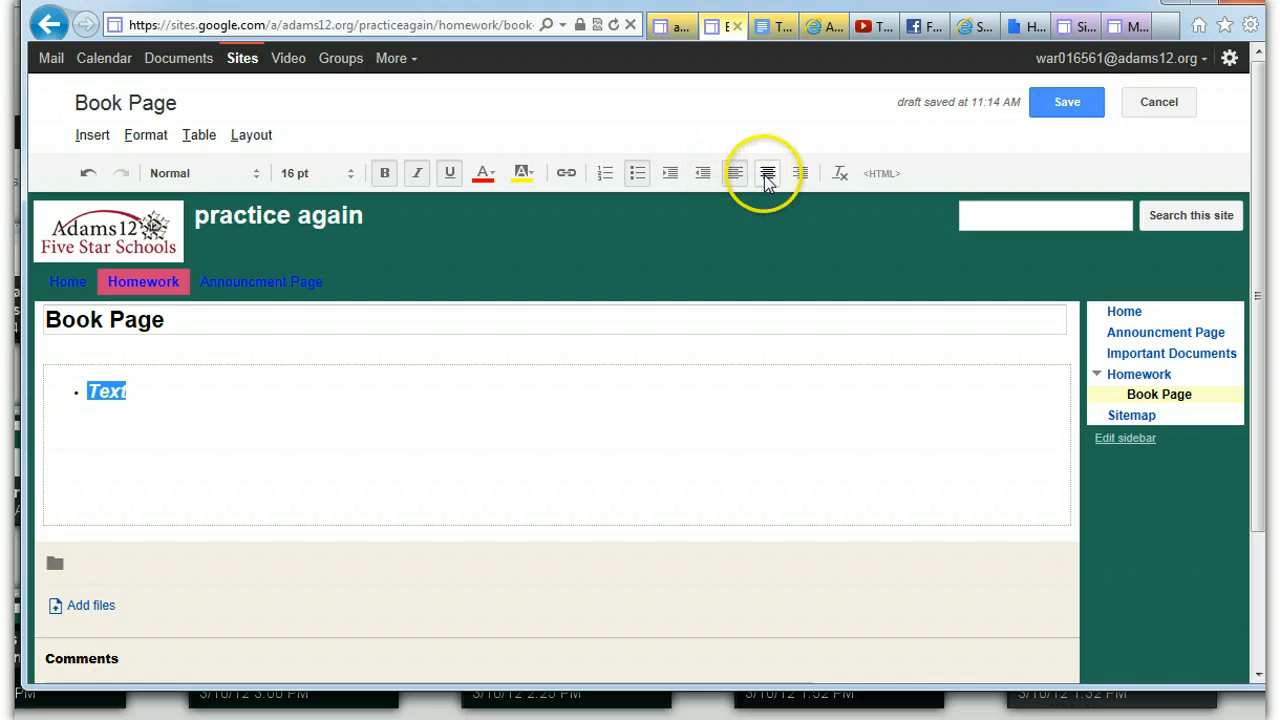
left_click(800, 173)
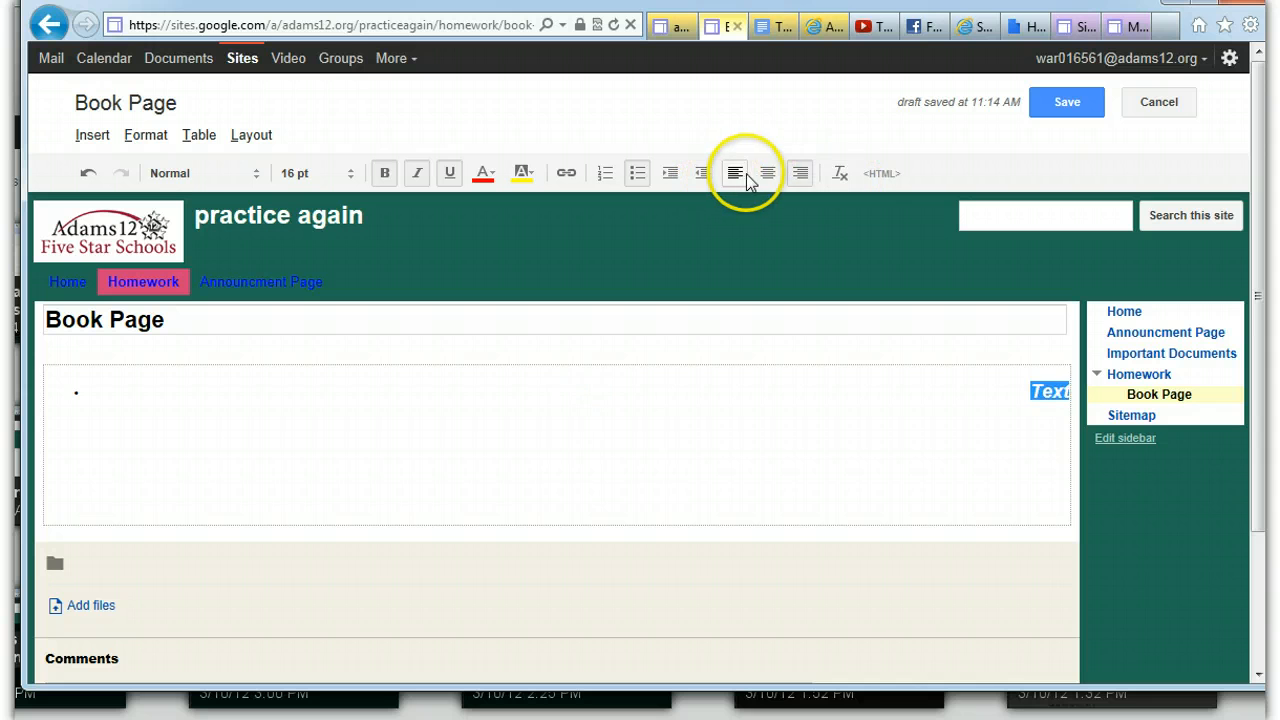
left_click(765, 174)
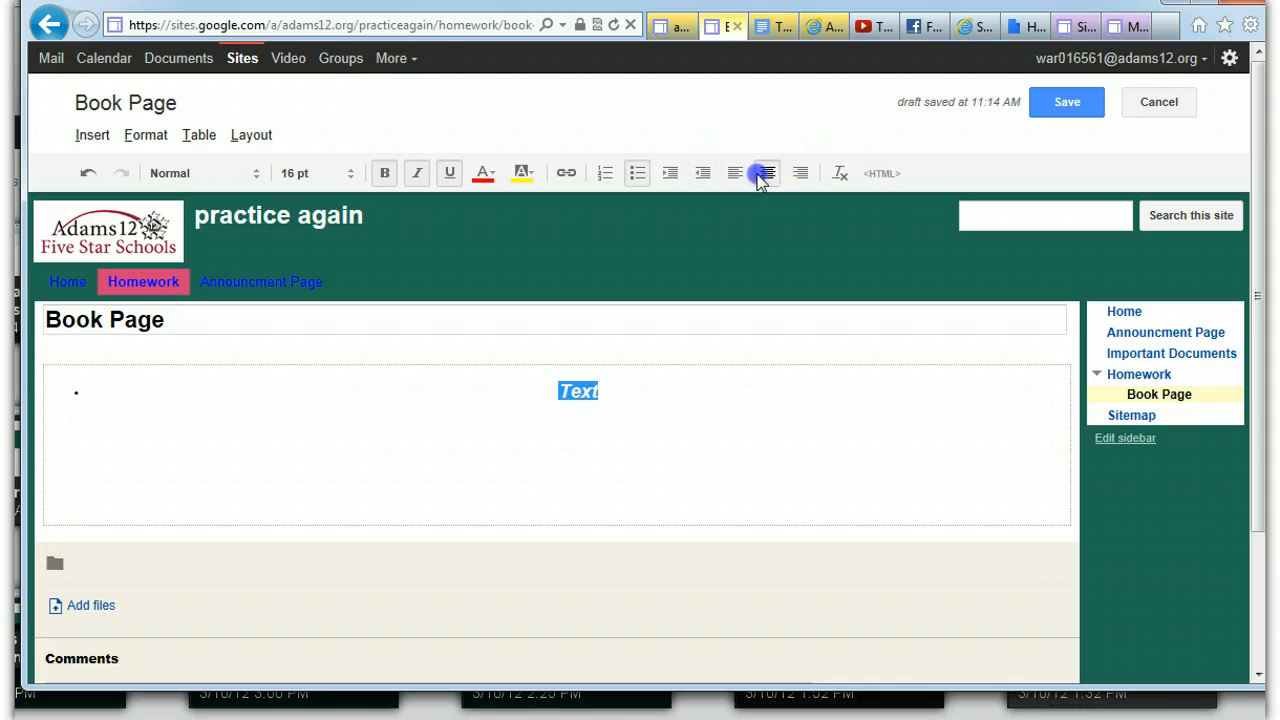
left_click(840, 174)
left_click(246, 377)
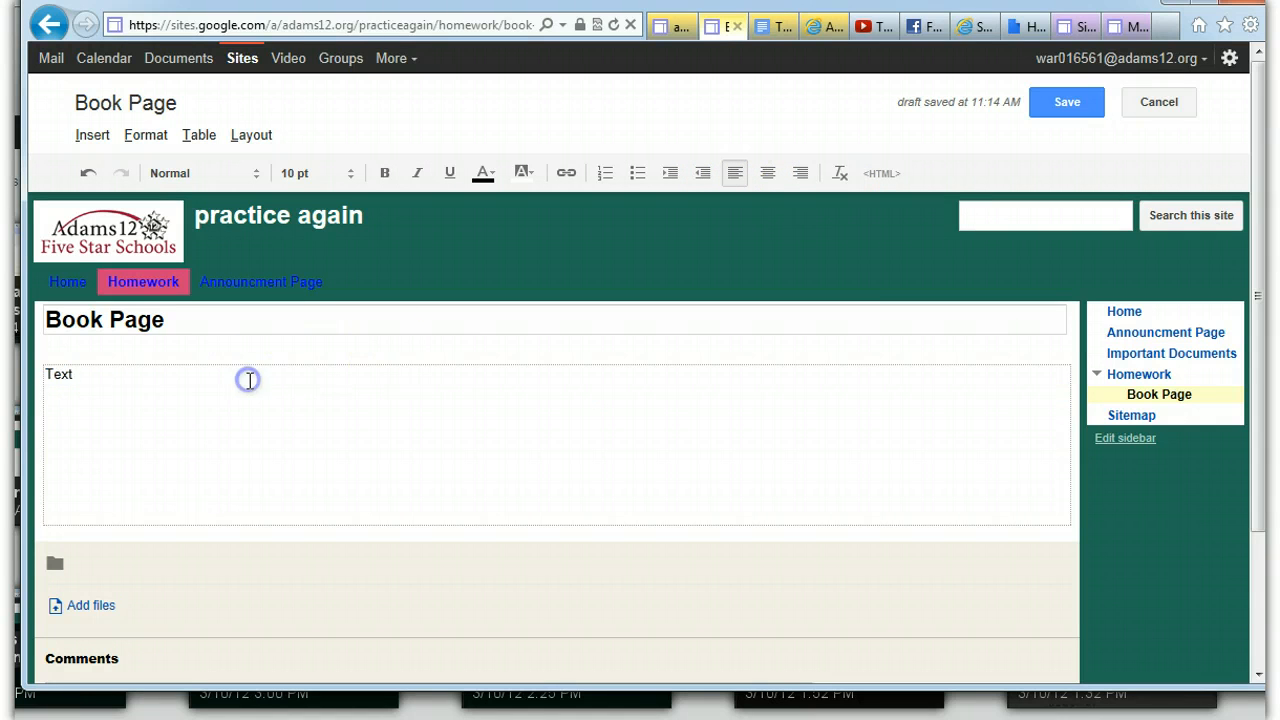
left_click_drag(100, 371, 42, 380)
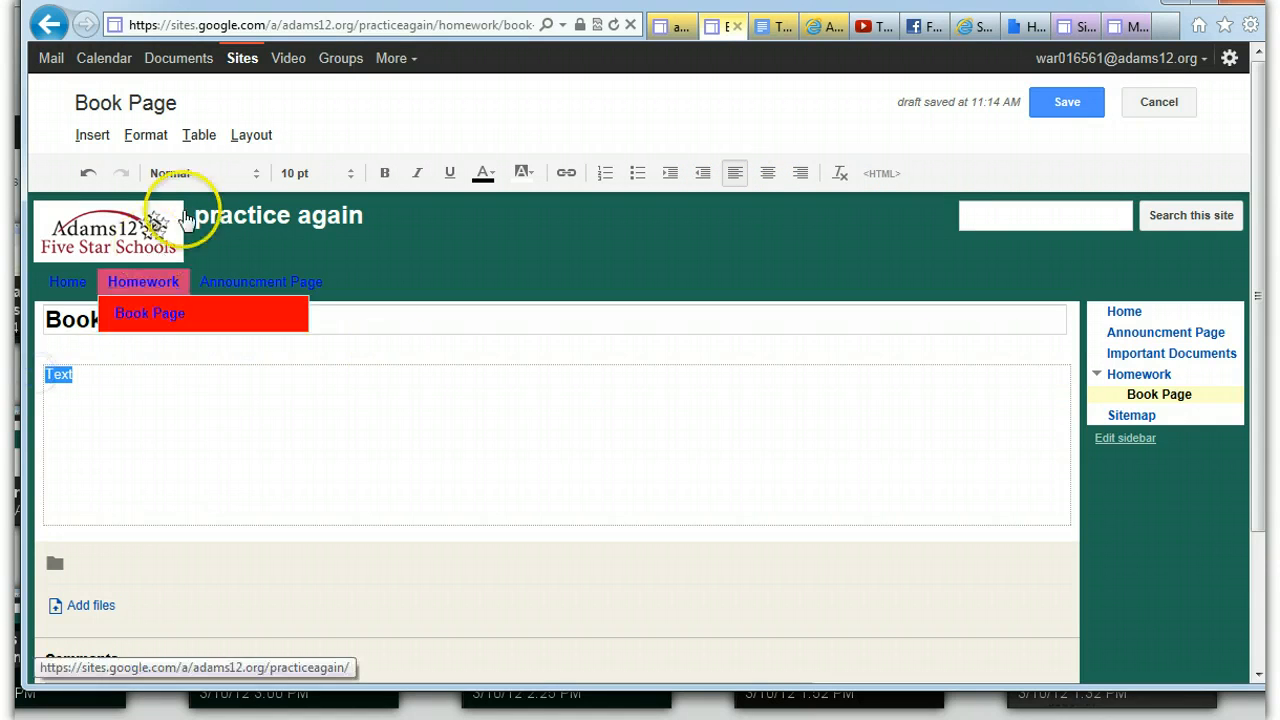
left_click(257, 175)
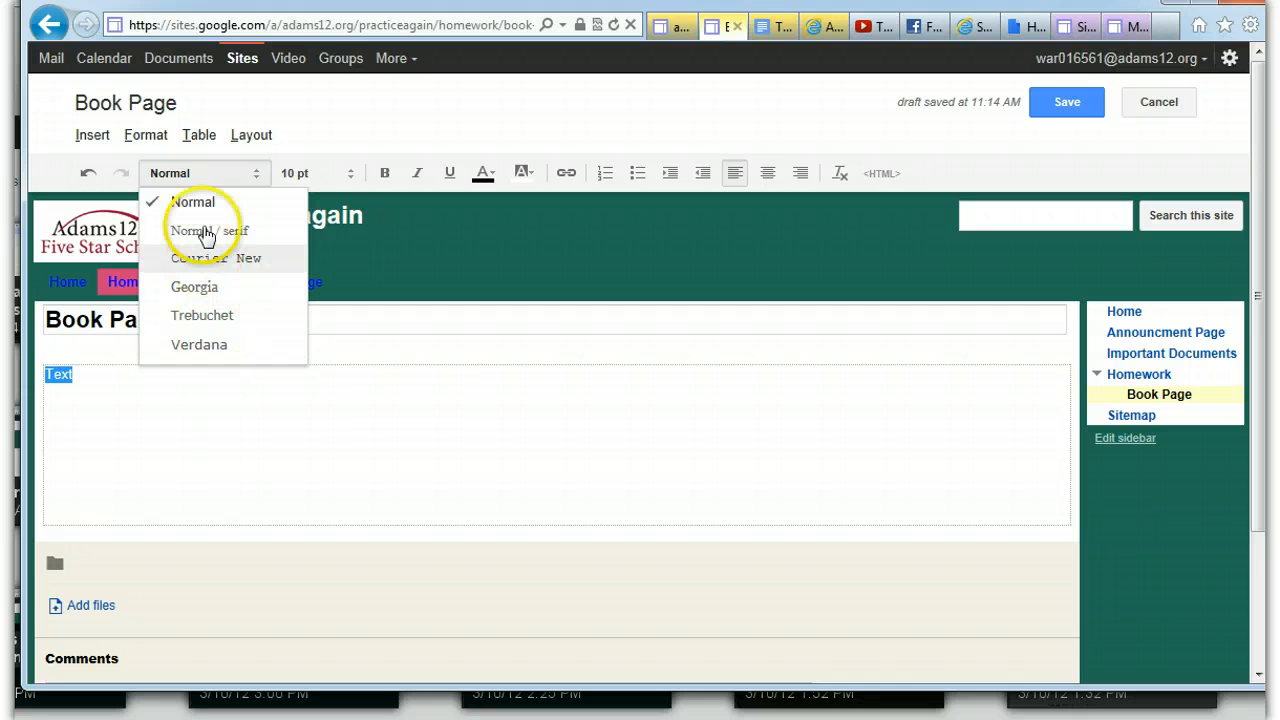
left_click(103, 379)
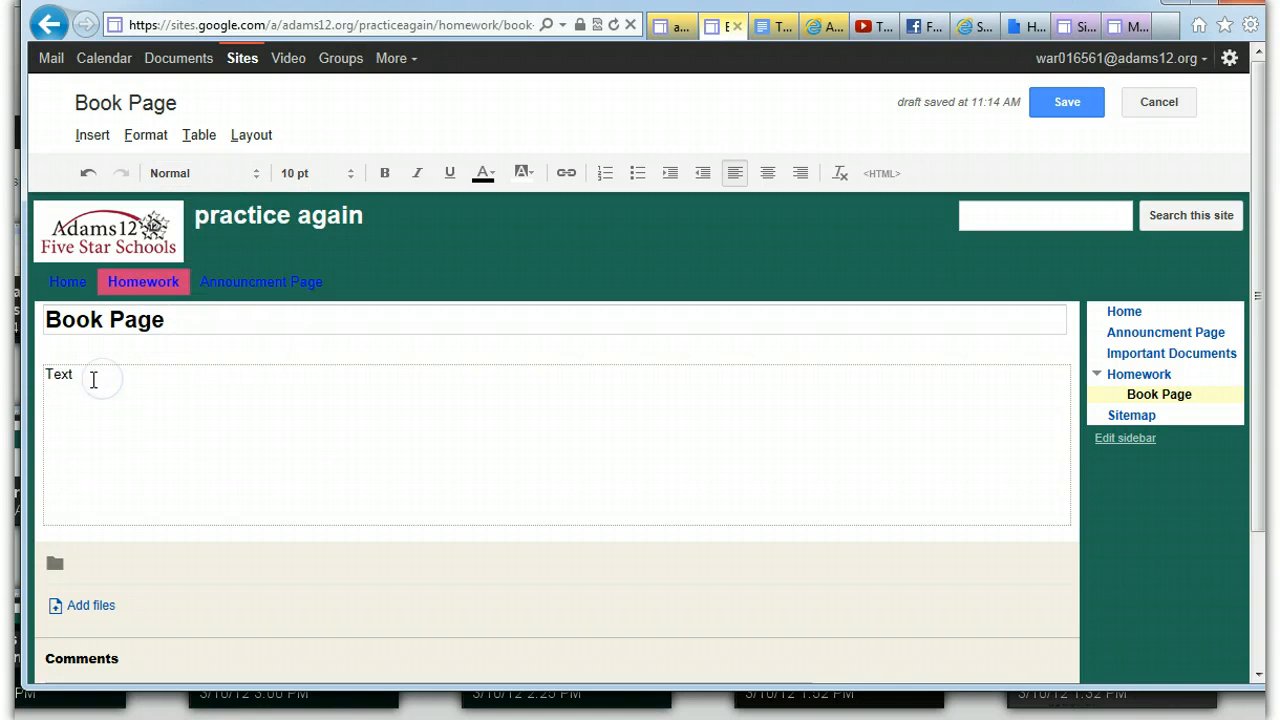
left_click_drag(86, 377, 45, 375)
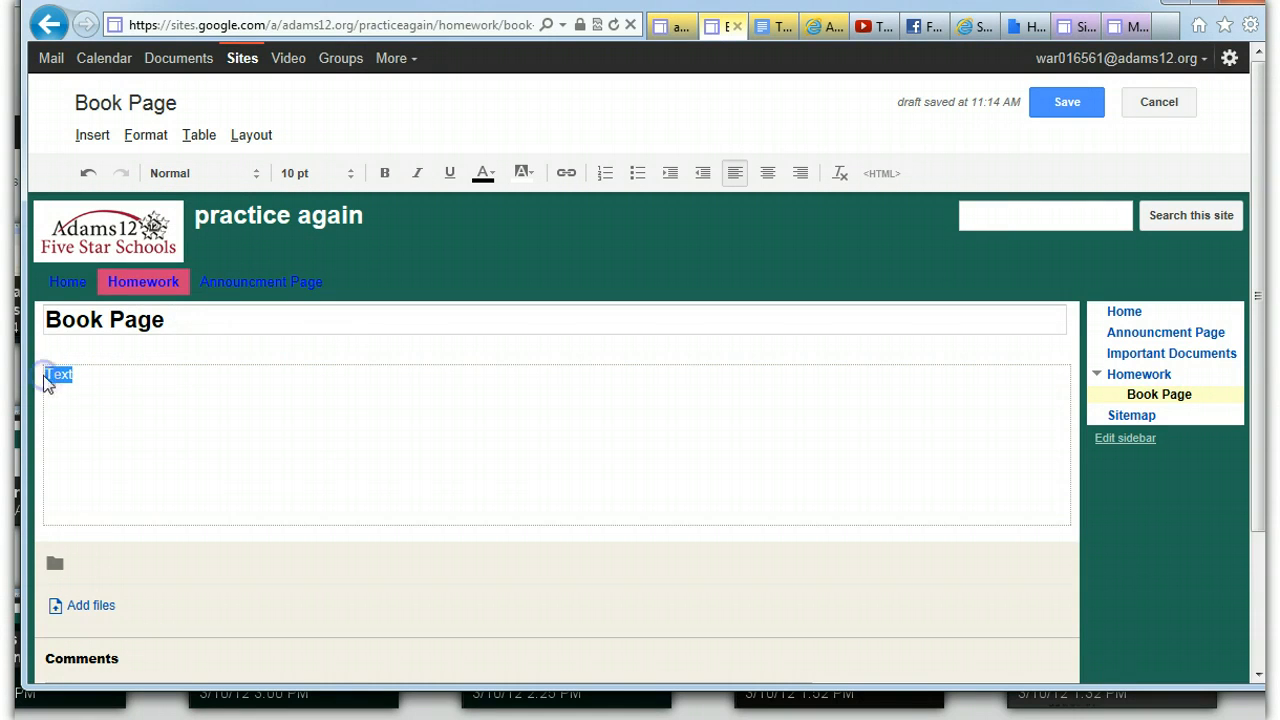
left_click(91, 136)
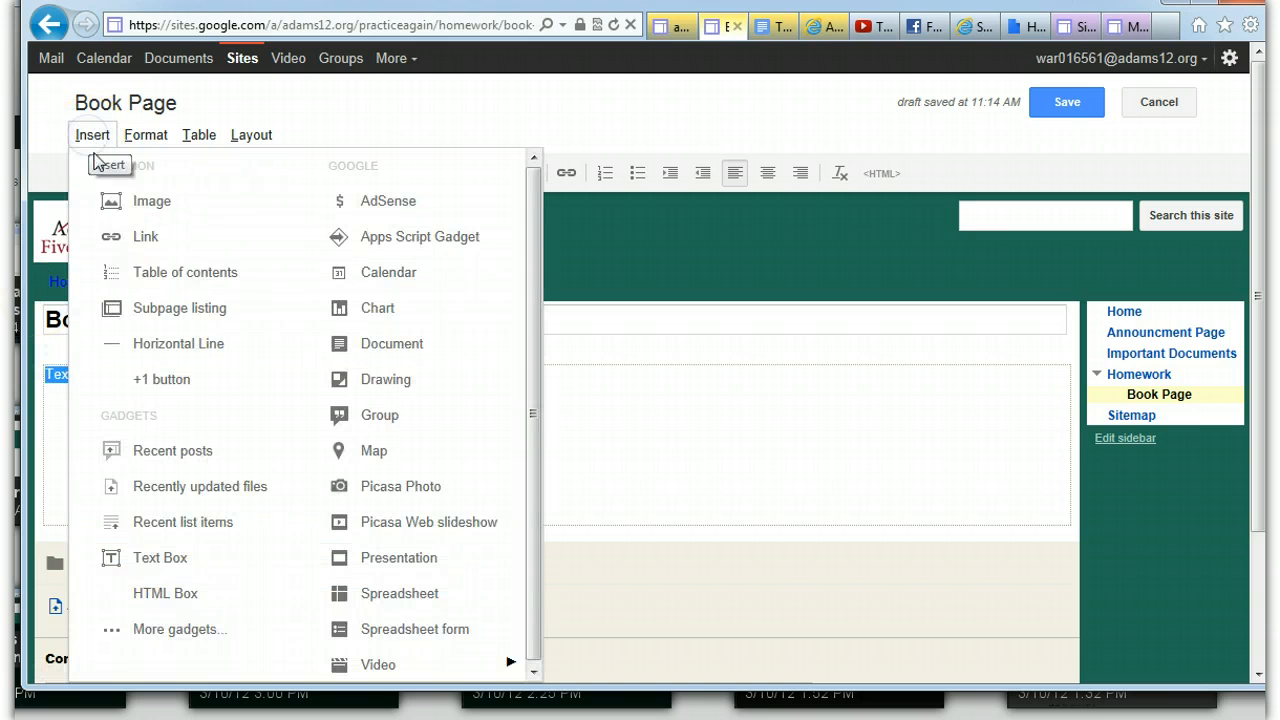
left_click(127, 238)
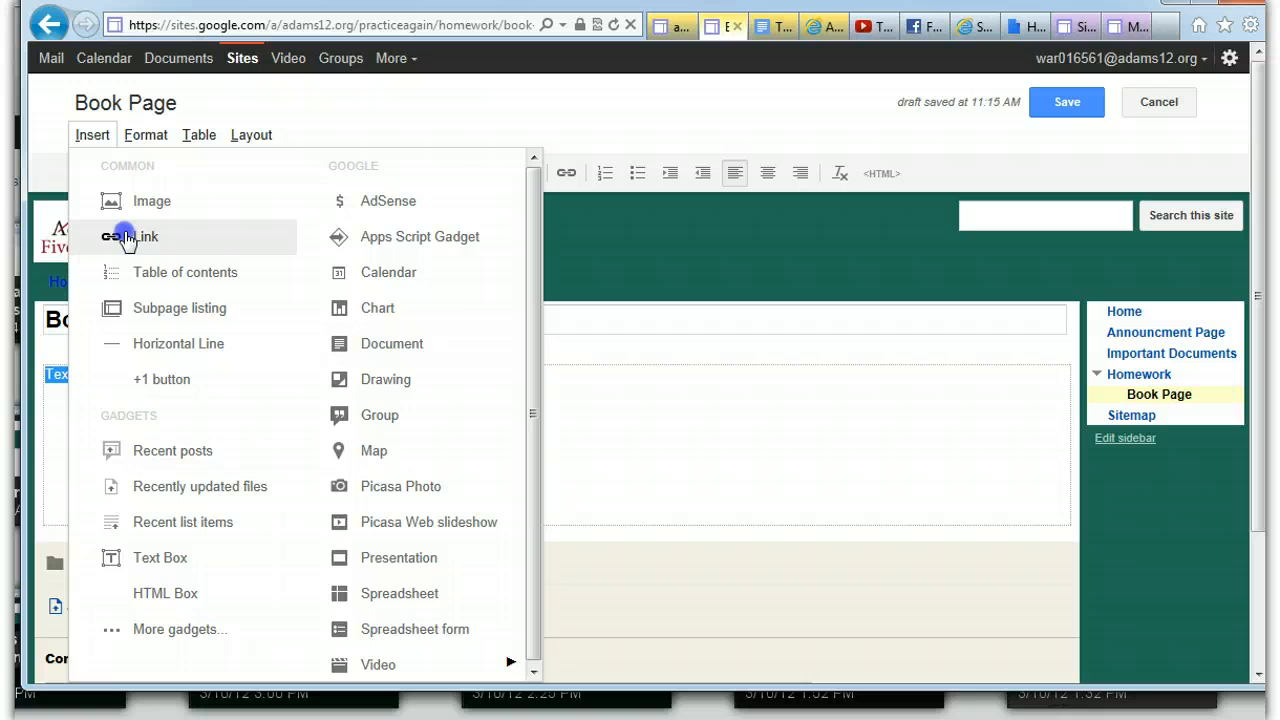
left_click(600, 409)
Link the word "Text" to the site's Homework page, set to open in a new window
left_click_drag(75, 374, 38, 373)
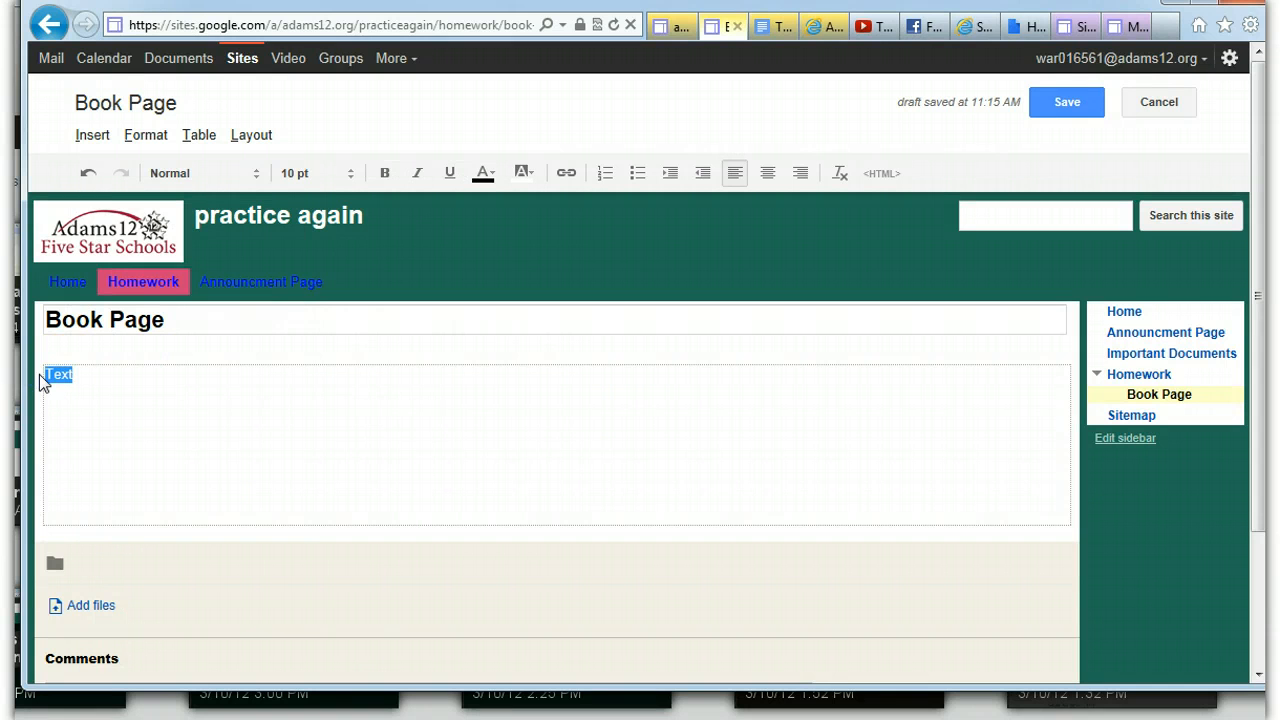
left_click(91, 140)
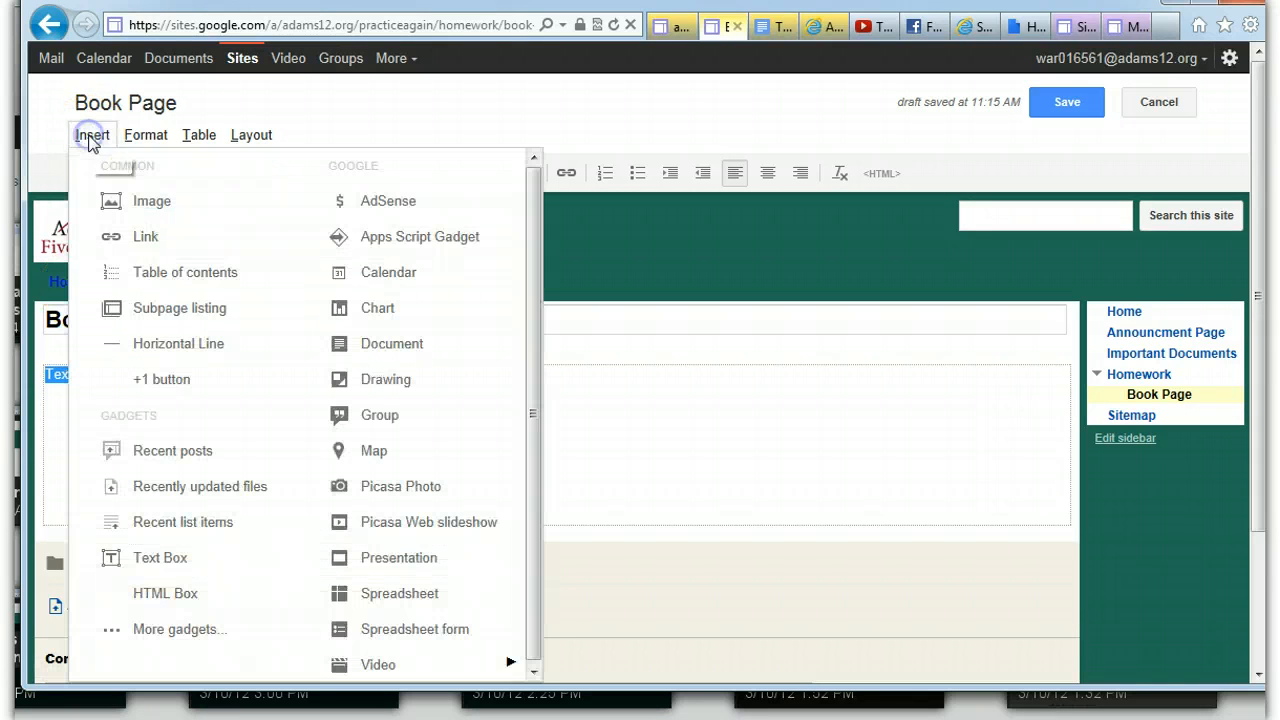
left_click(128, 240)
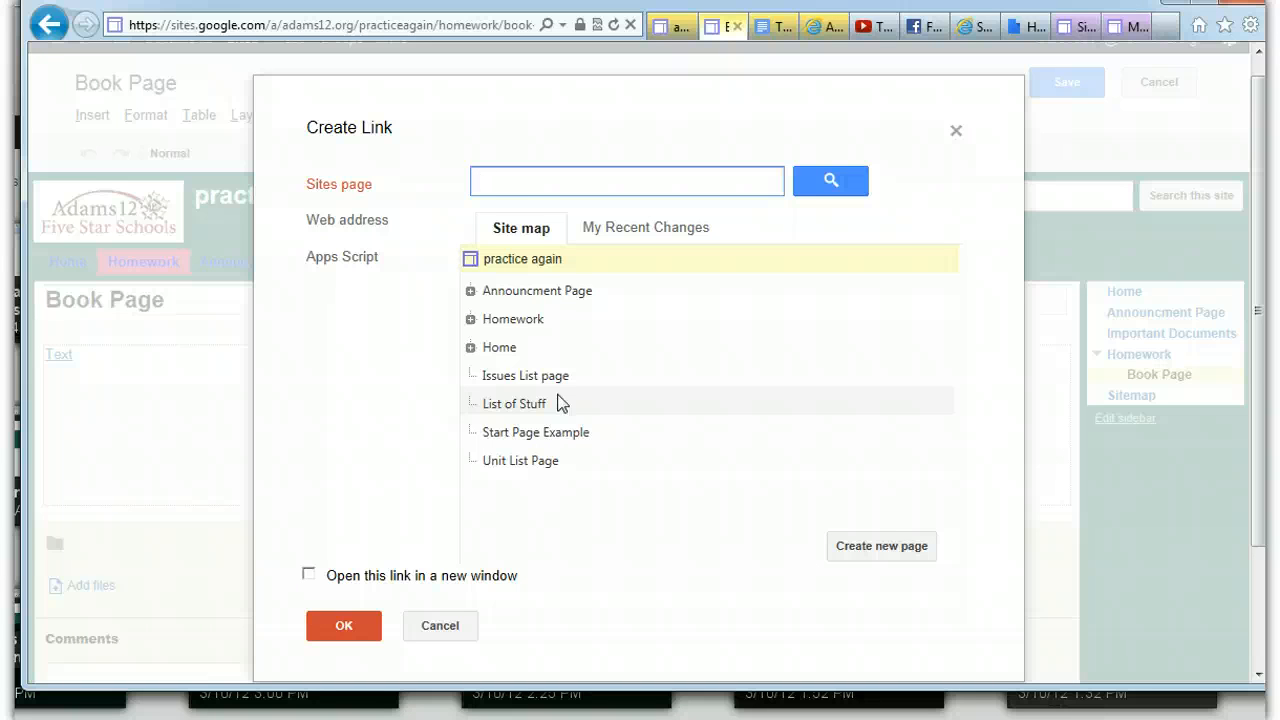
left_click(507, 322)
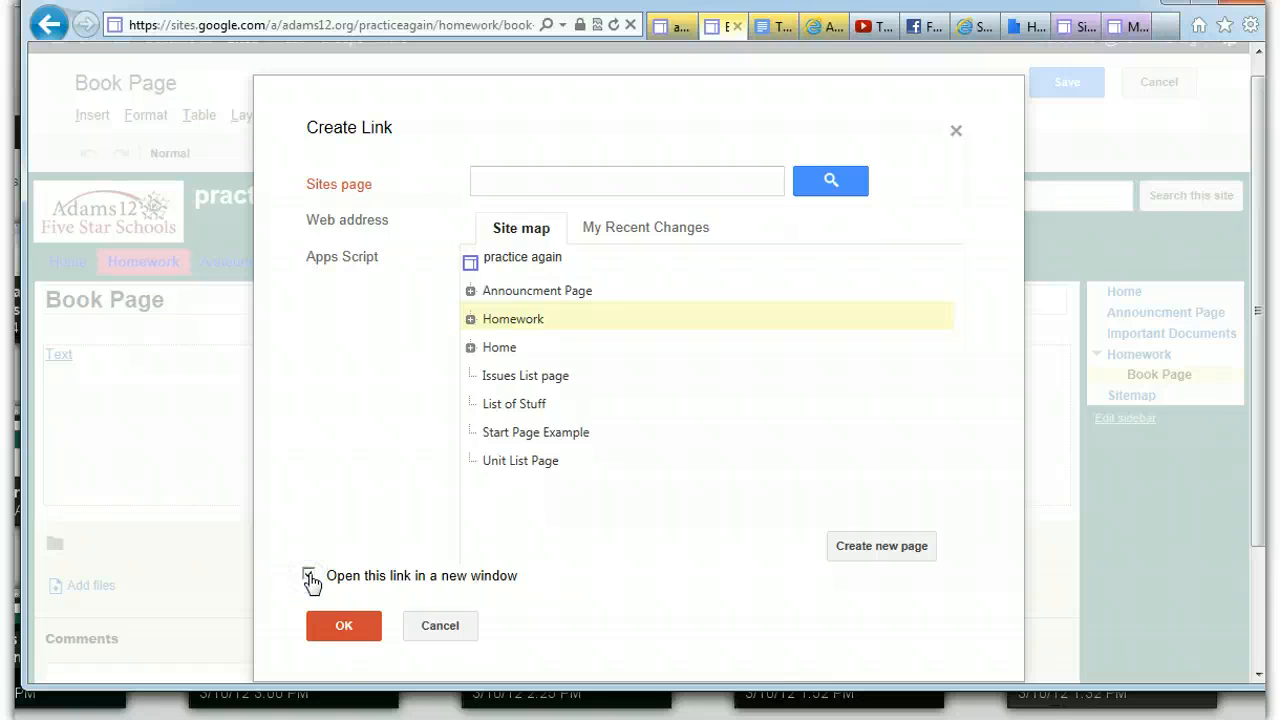
left_click(337, 629)
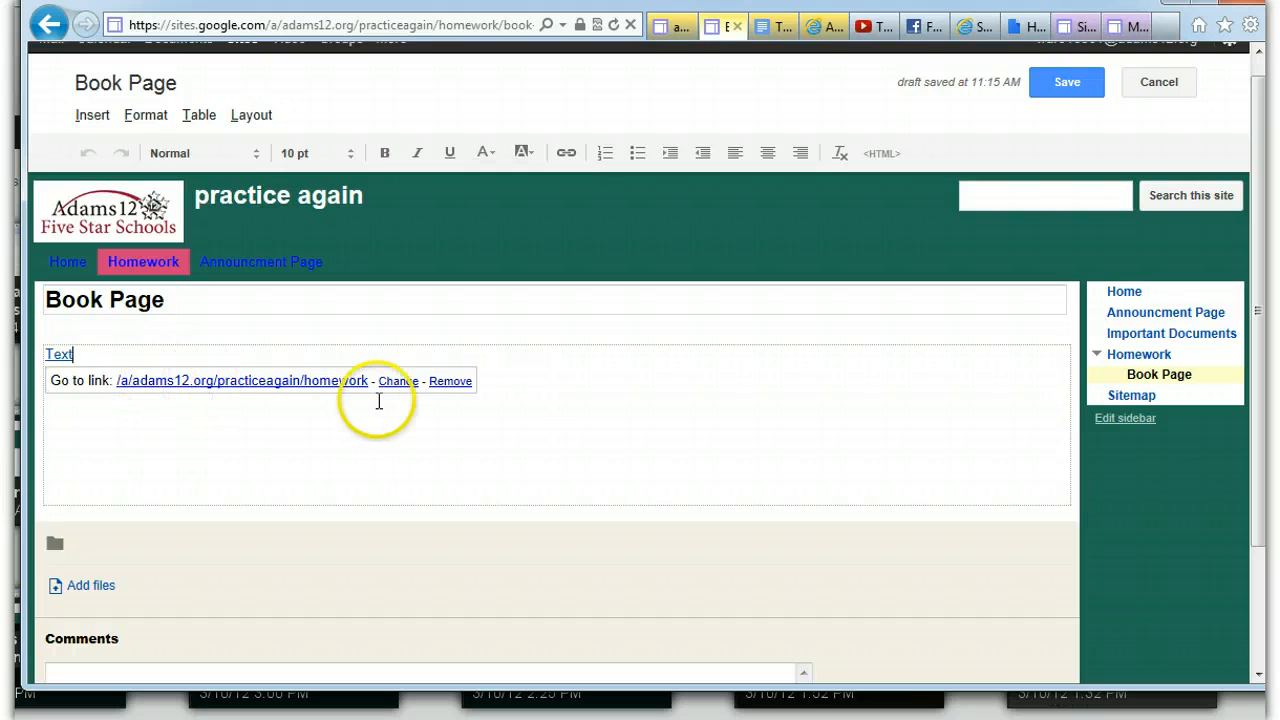
Review the Homework link settings of the word "Text" and remove the link
left_click(398, 385)
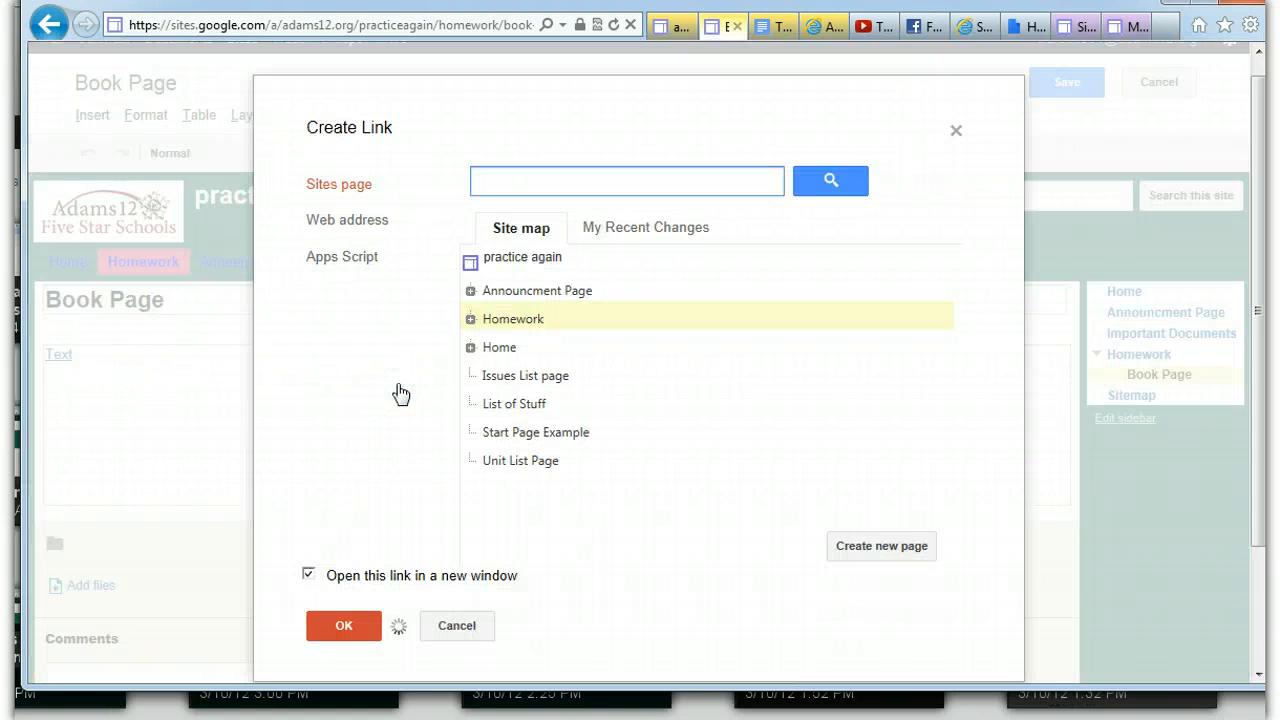
left_click(343, 625)
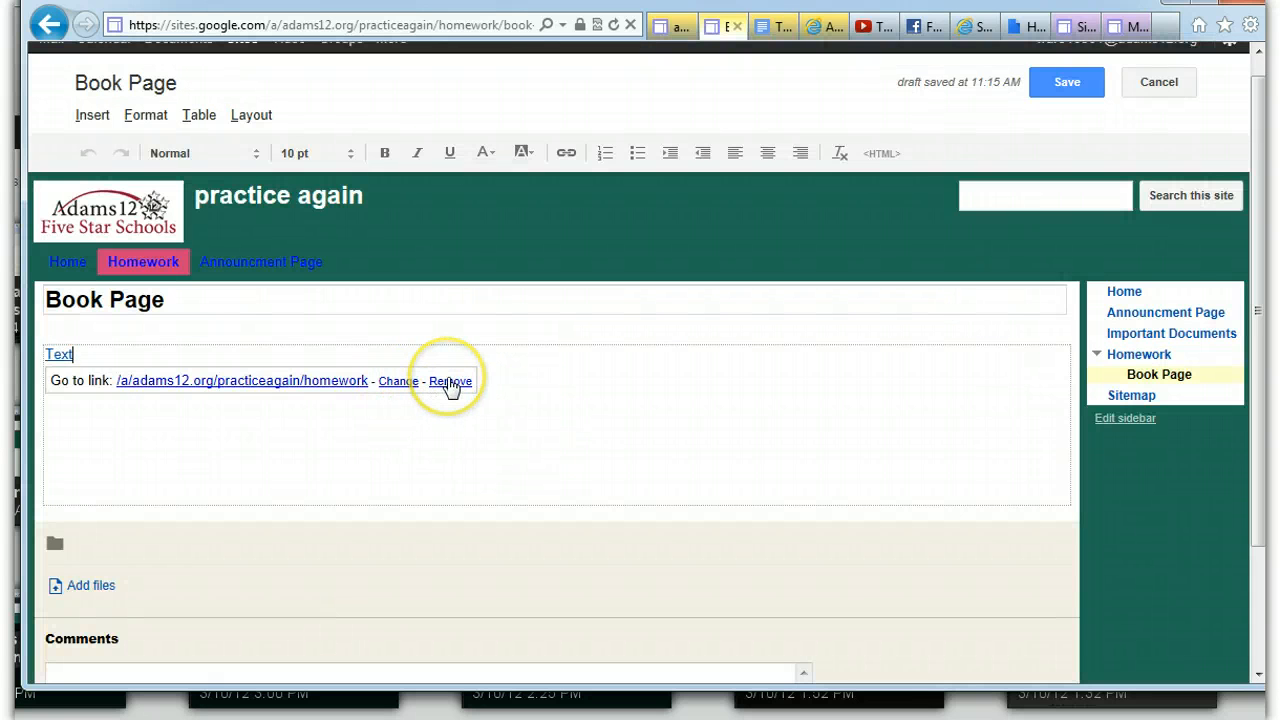
left_click(450, 382)
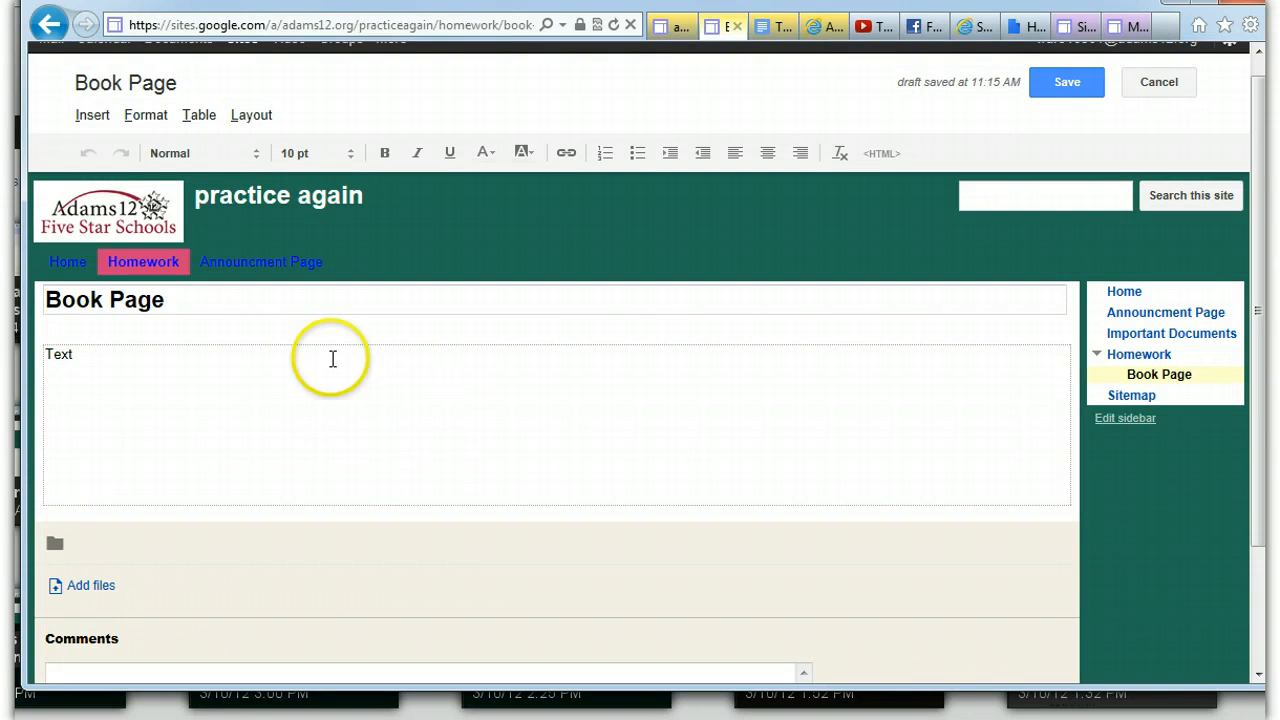
left_click(88, 354)
left_click_drag(88, 354, 42, 354)
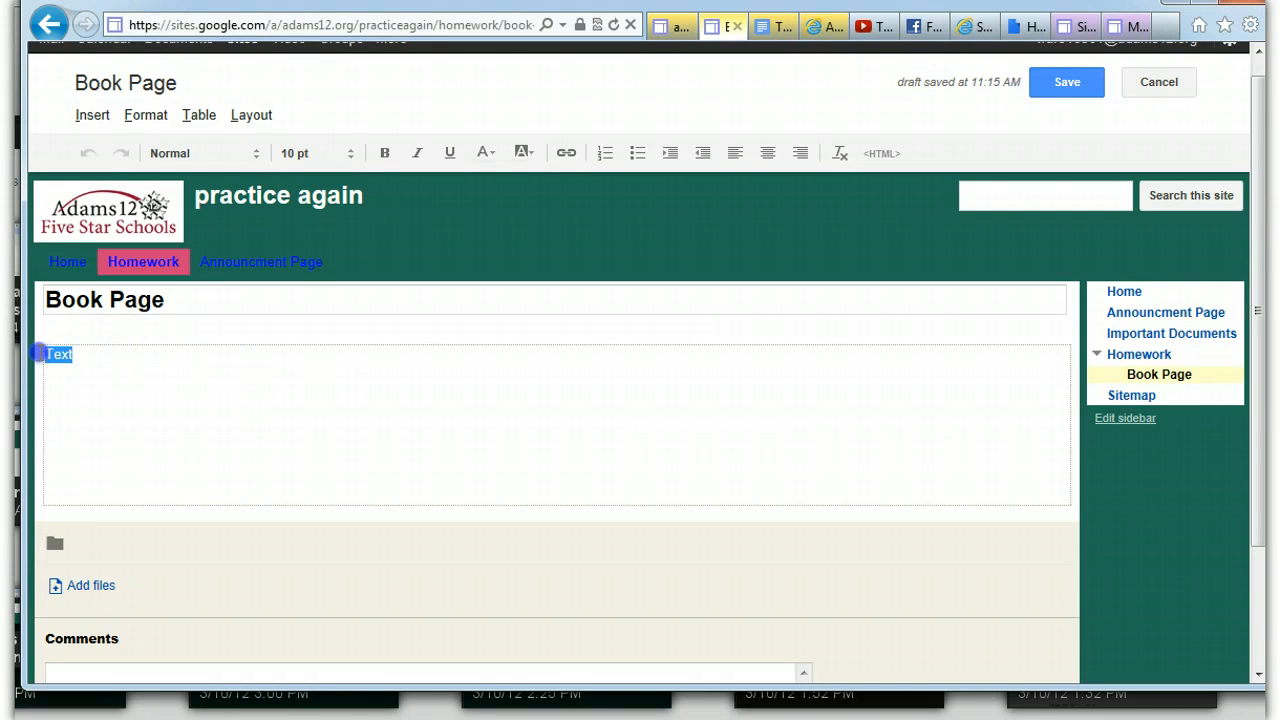
left_click(90, 117)
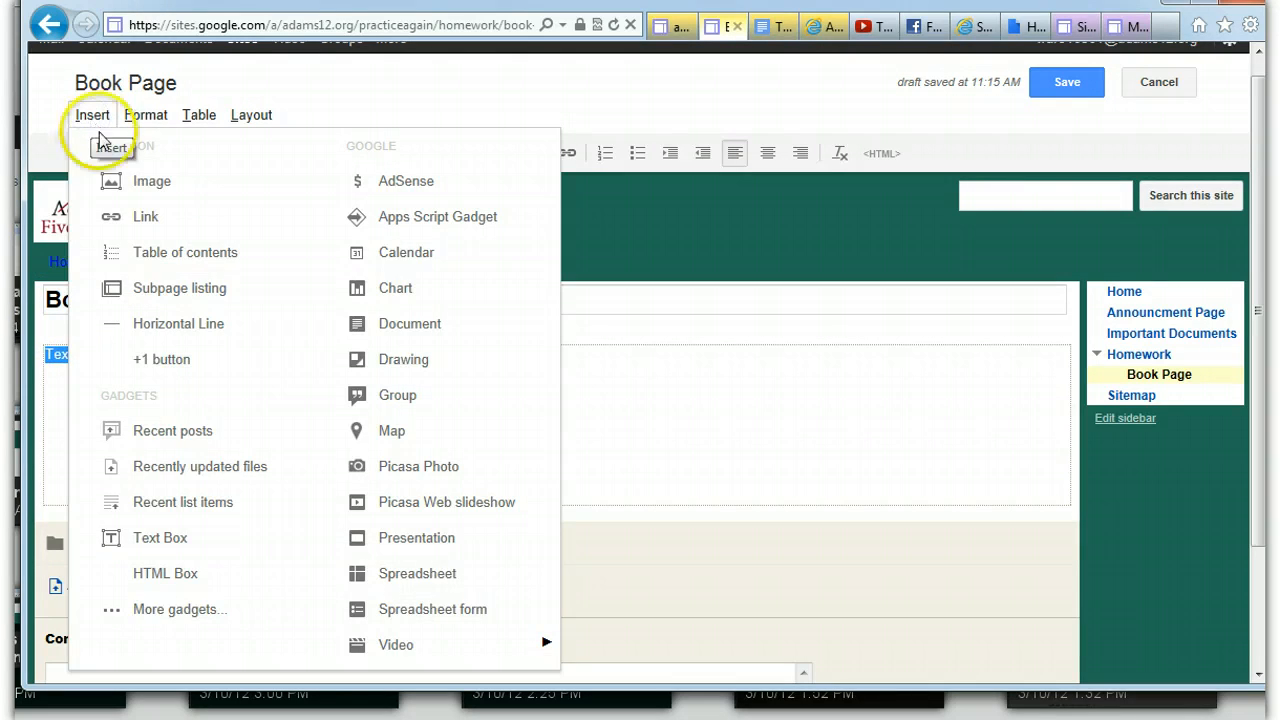
left_click(130, 215)
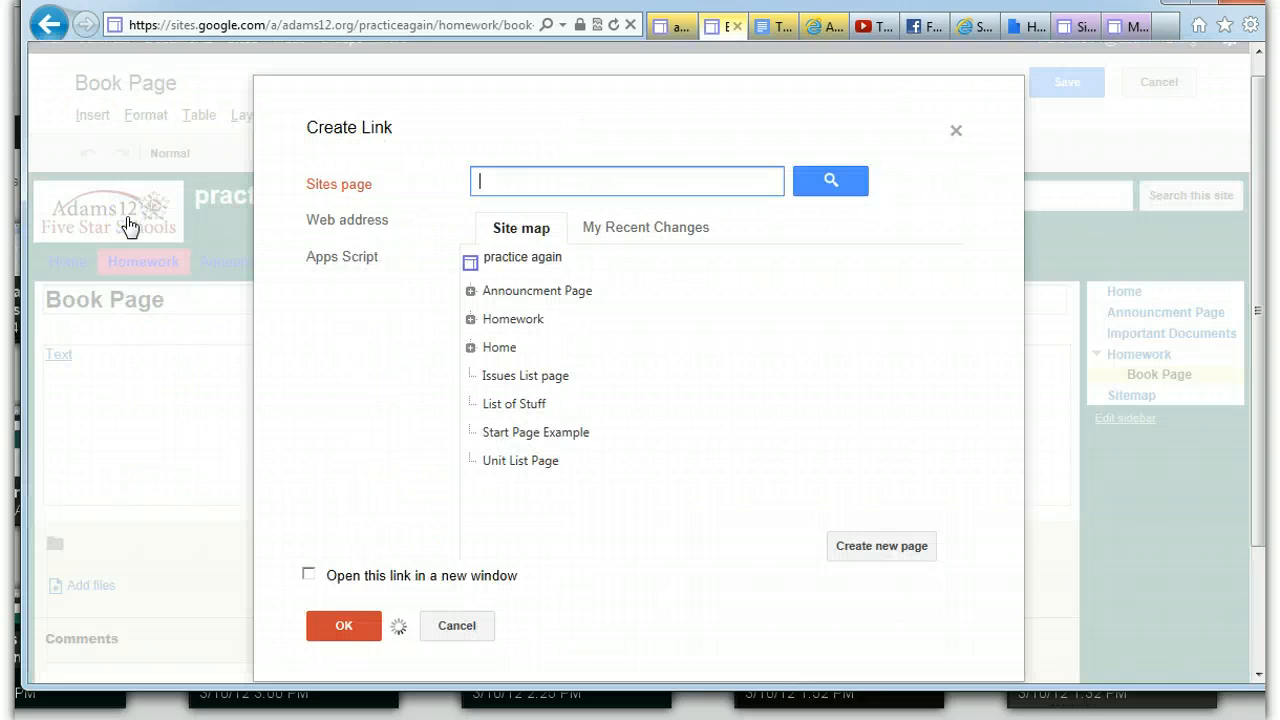
left_click(360, 223)
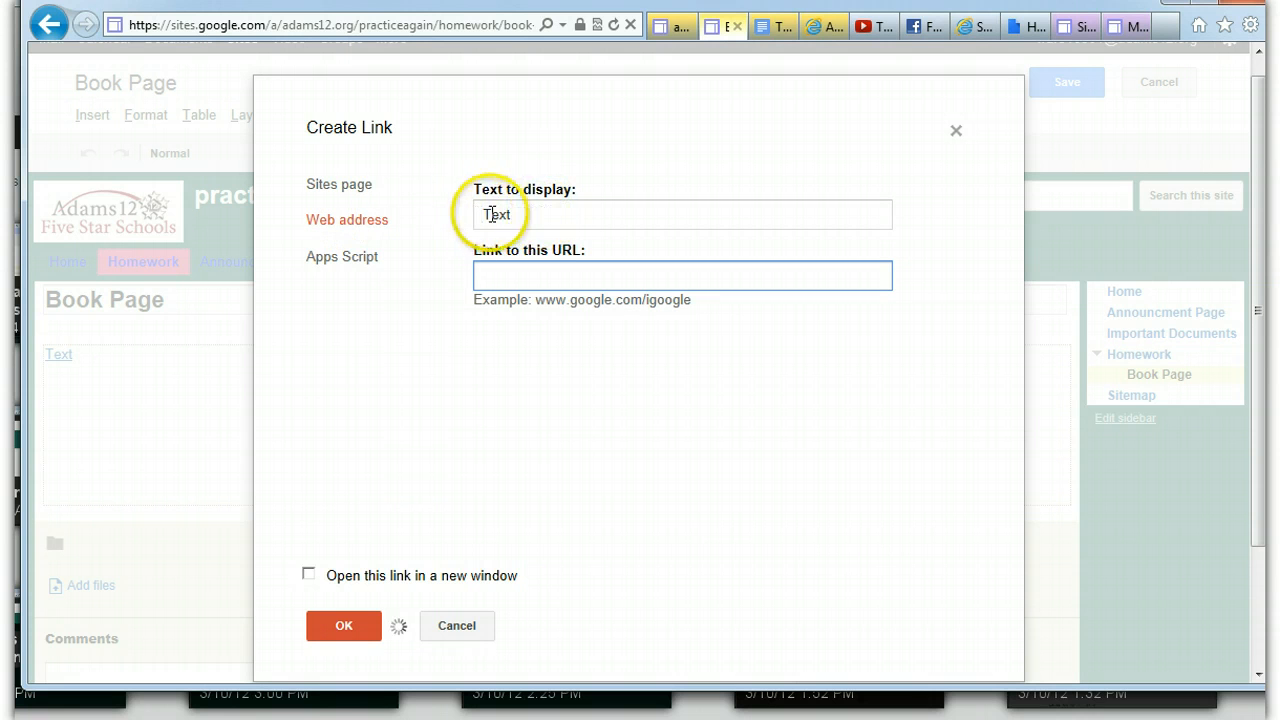
left_click(506, 275)
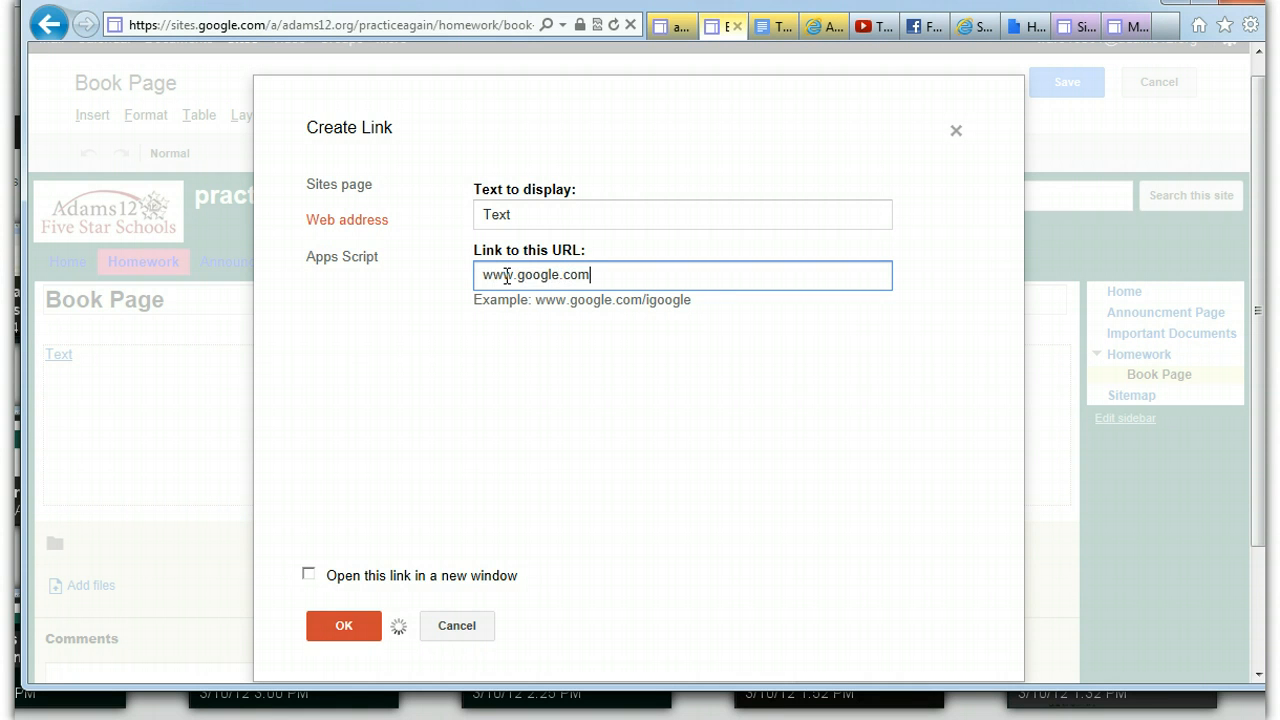
left_click(308, 574)
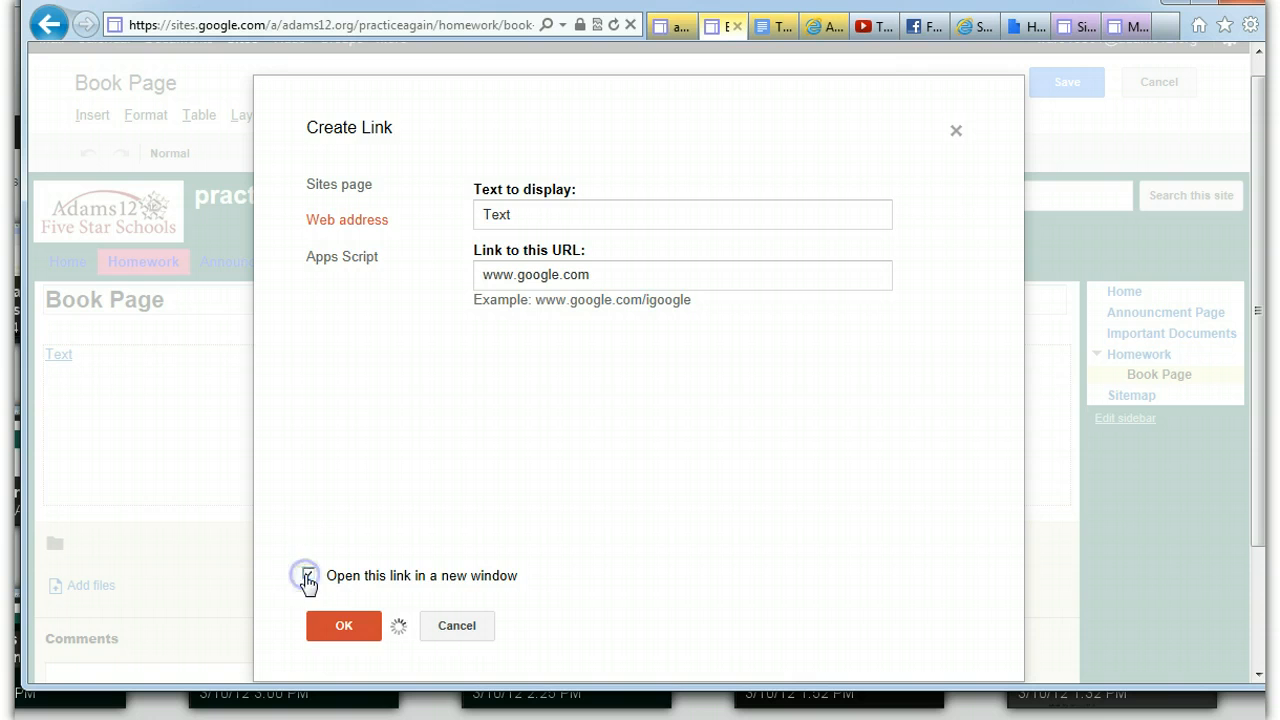
left_click(338, 626)
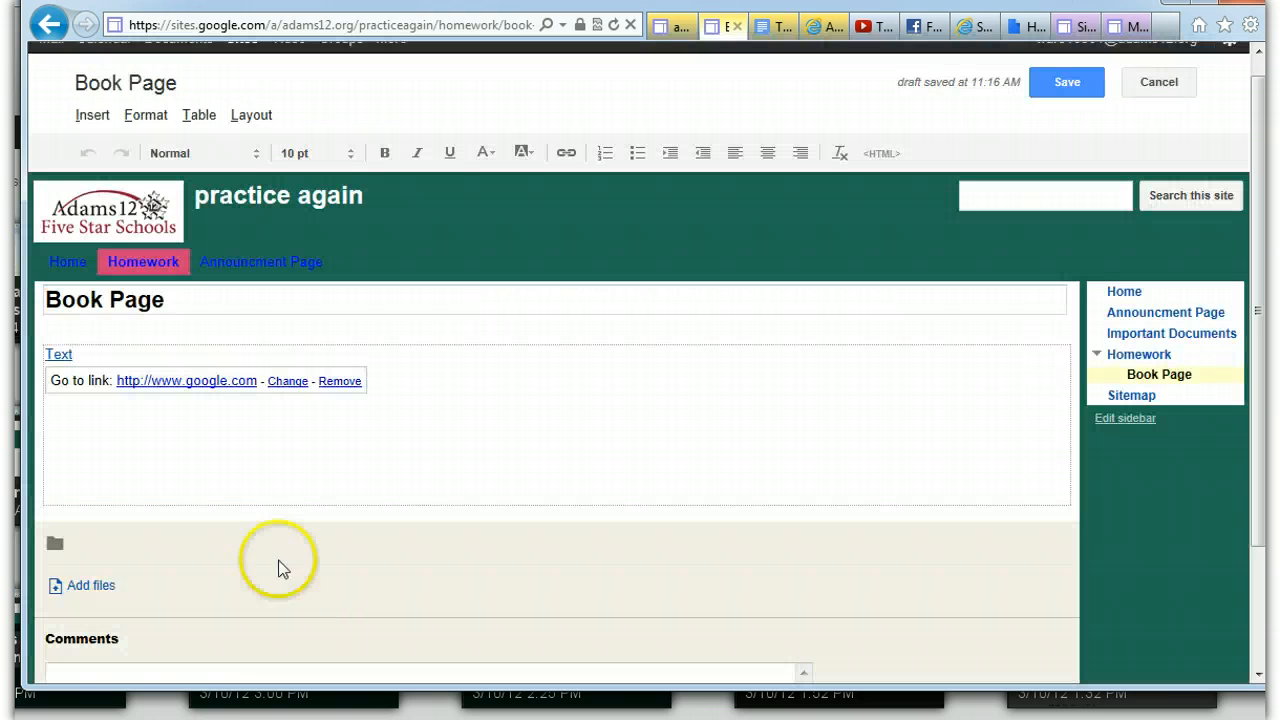
left_click(185, 381)
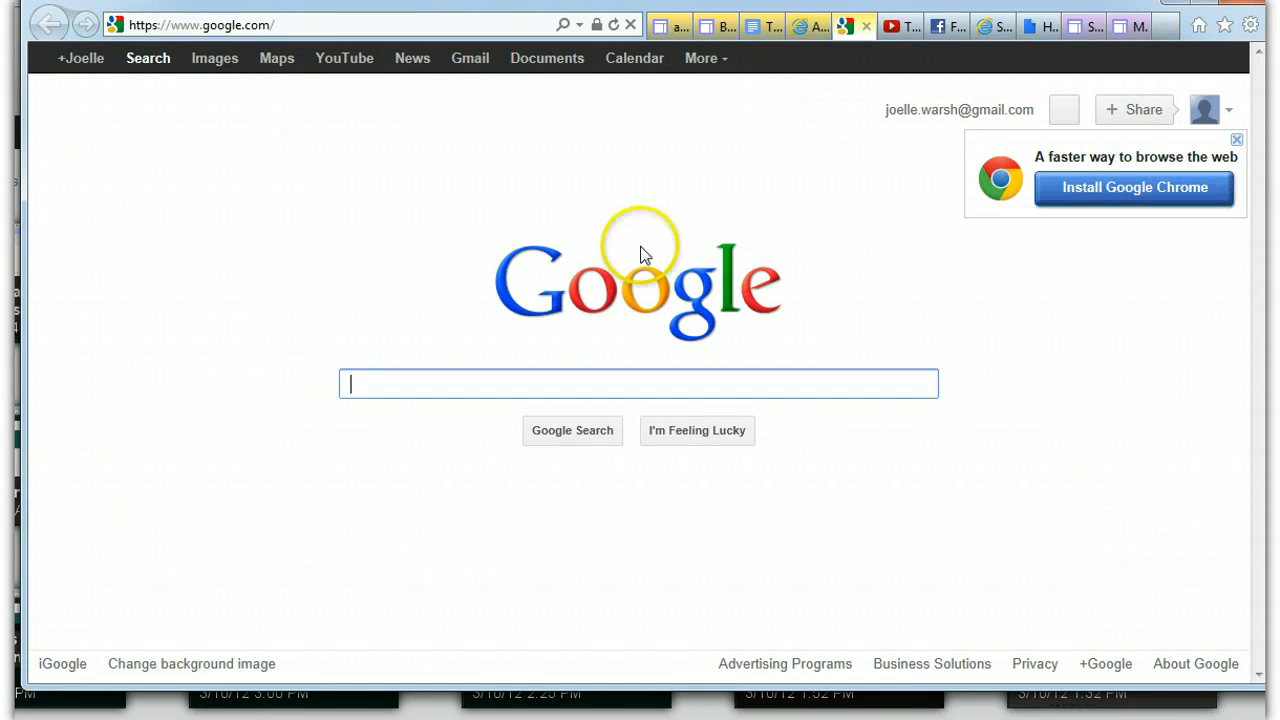
left_click(712, 26)
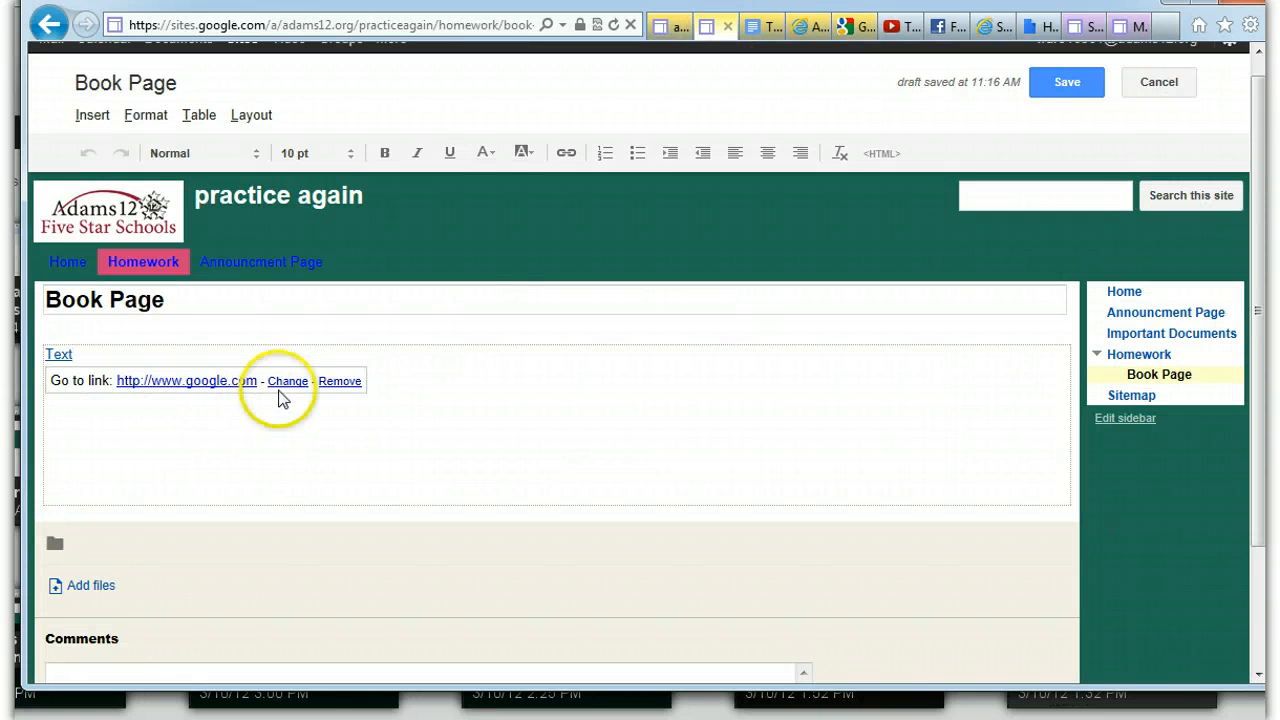
Save Book Page, test its "Text" link, and reopen the page for editing
left_click(1063, 88)
left_click(60, 334)
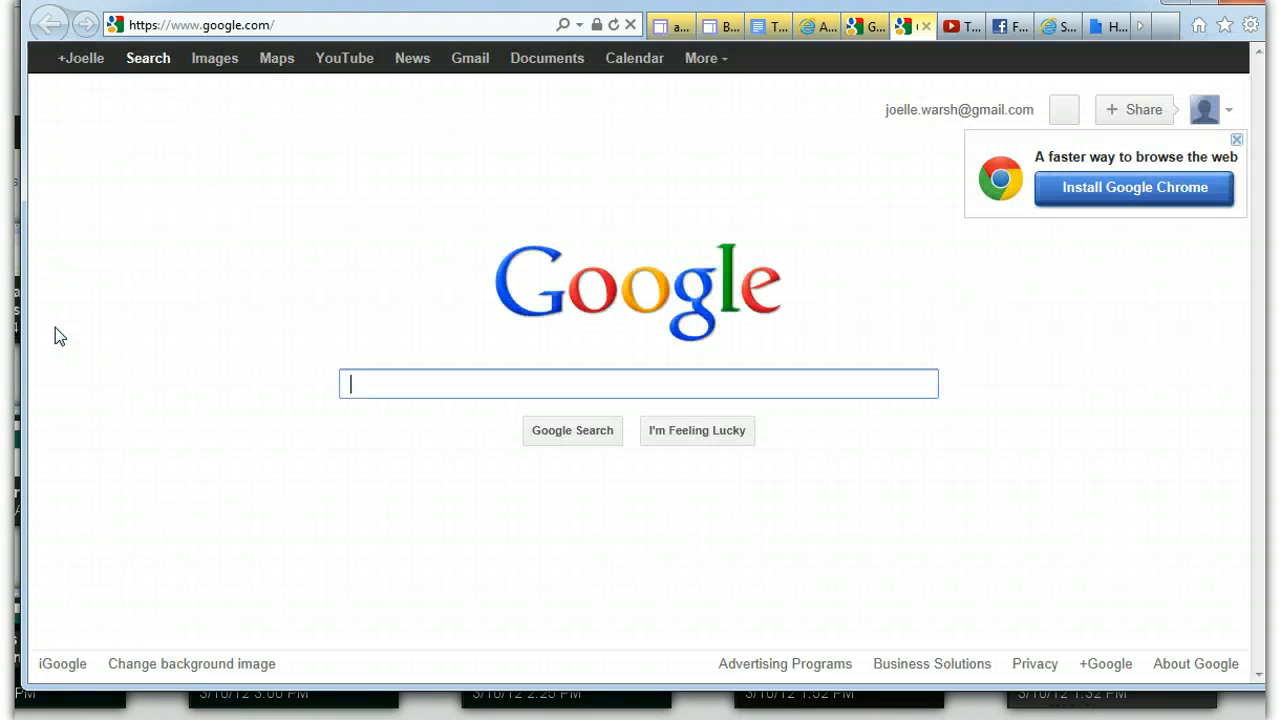
left_click(712, 27)
left_click(903, 104)
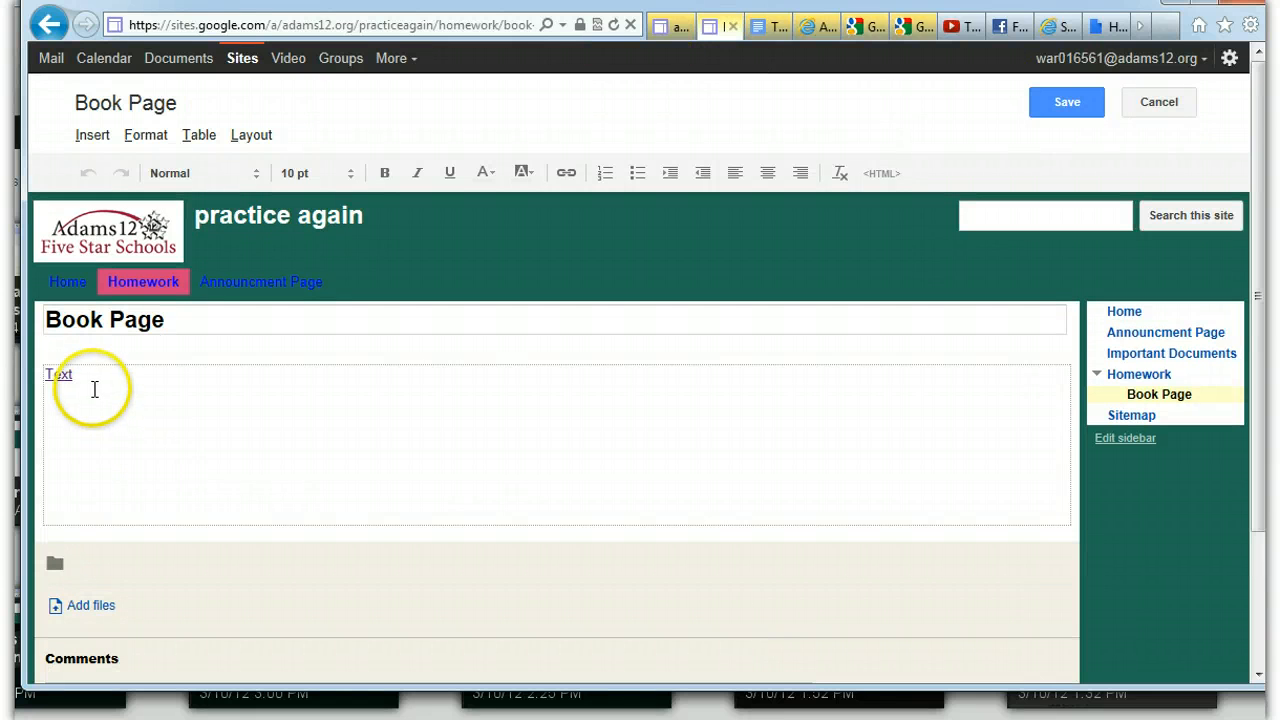
Upload the JB picture from the Dropbox Photos folder and insert it on the line below "Text"
left_click(89, 374)
left_click(90, 140)
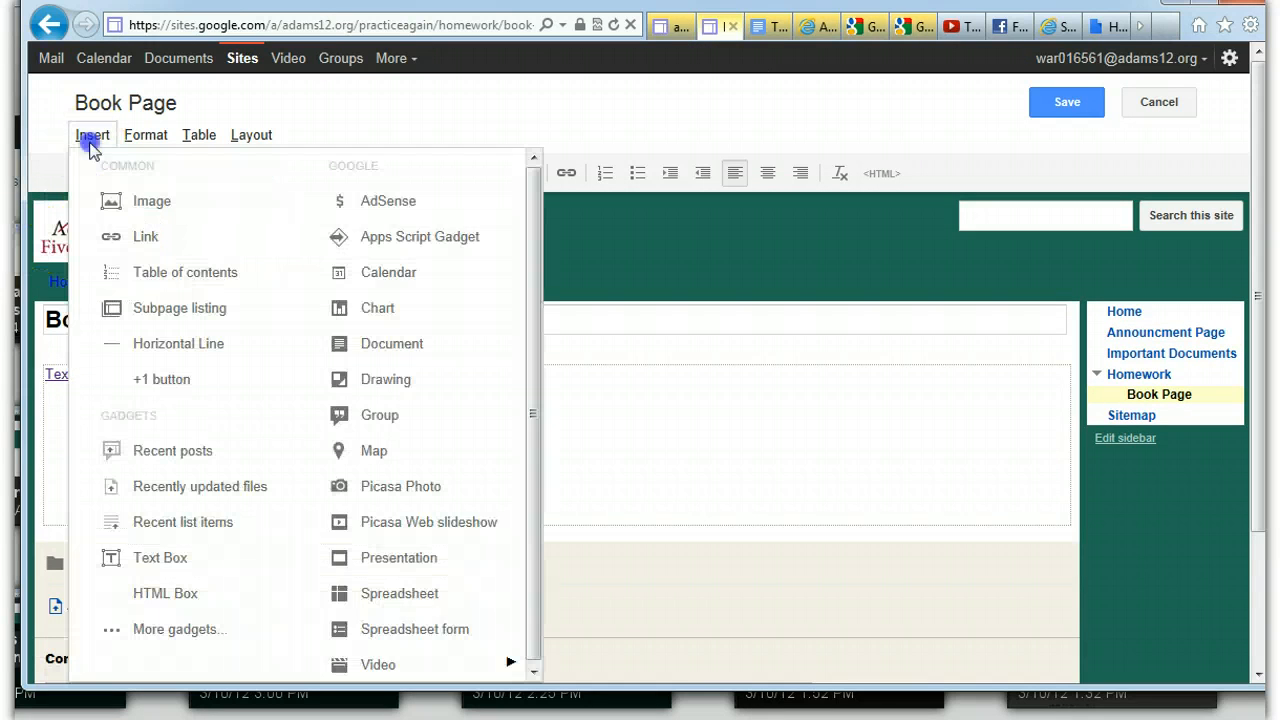
left_click(116, 199)
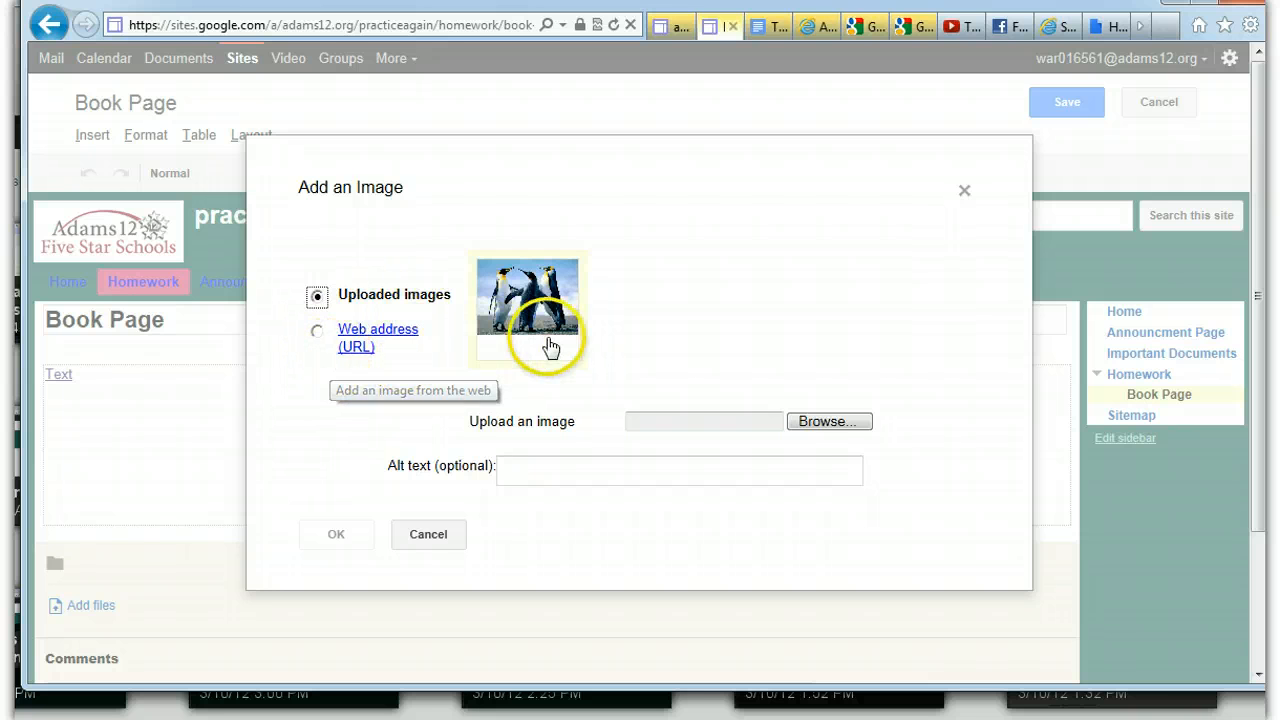
left_click(820, 424)
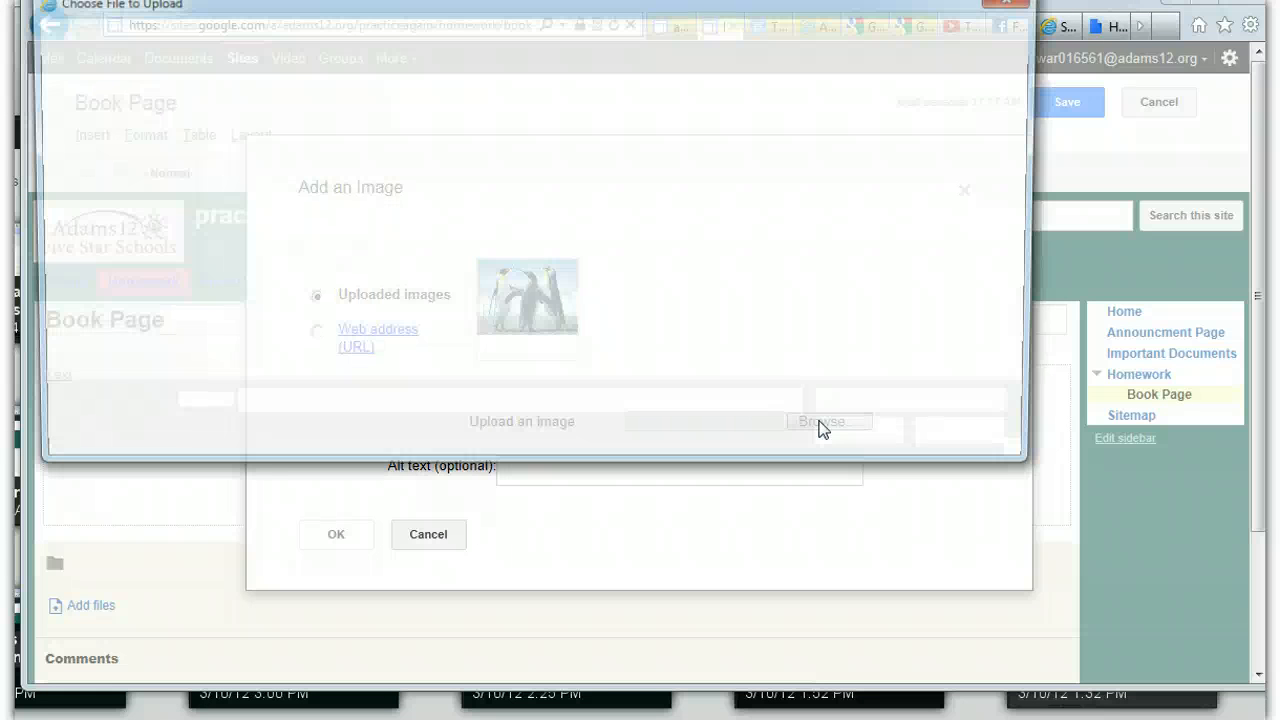
left_click(113, 151)
left_click(106, 173)
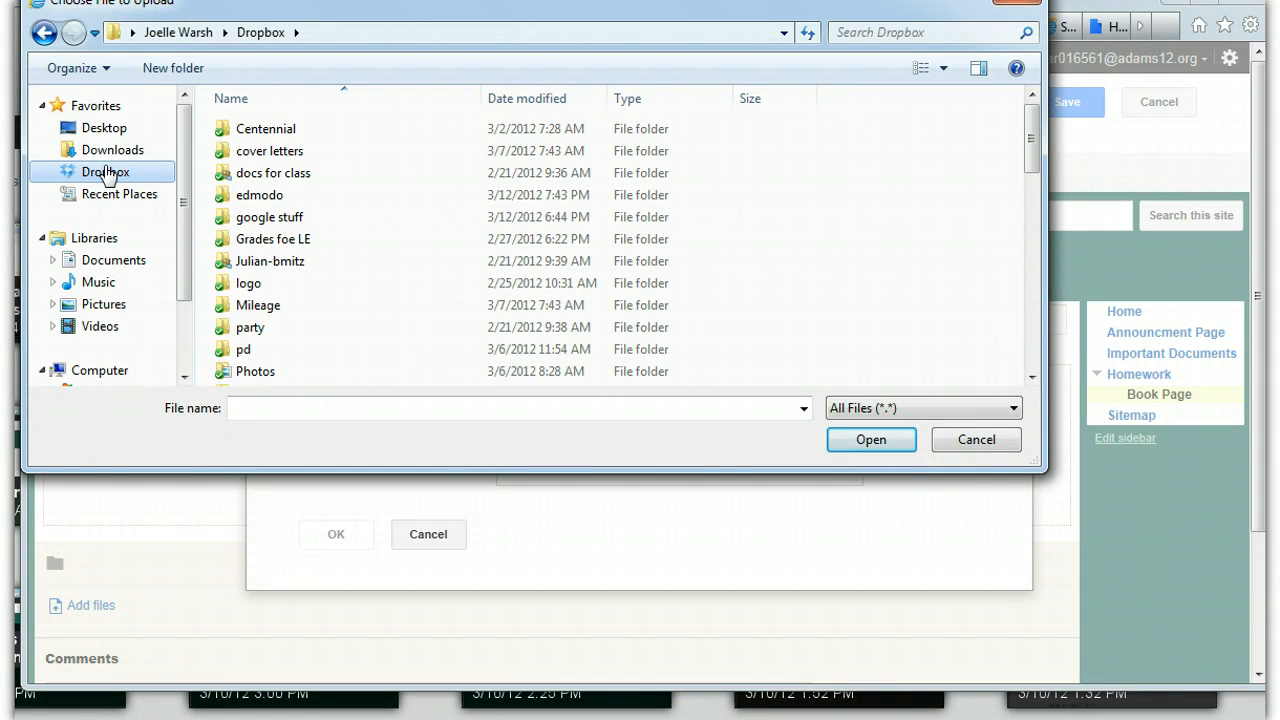
left_click_drag(1024, 118, 1027, 136)
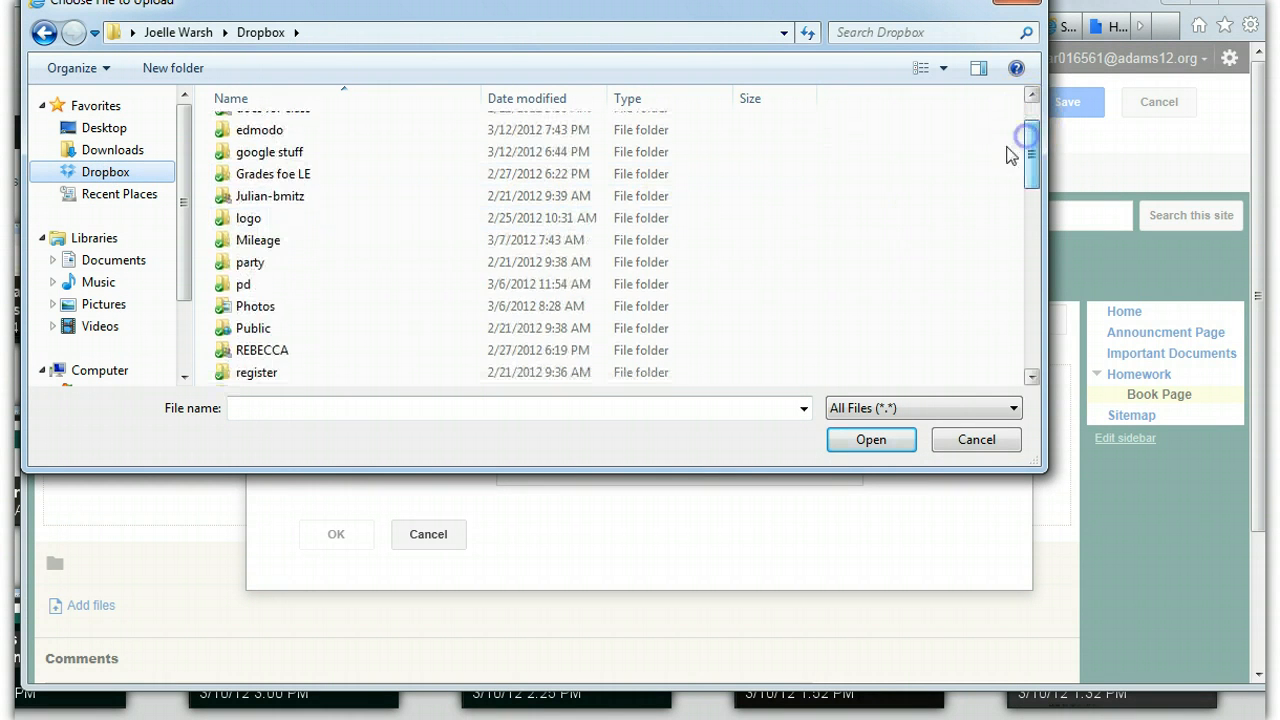
left_click(256, 307)
double_click(256, 307)
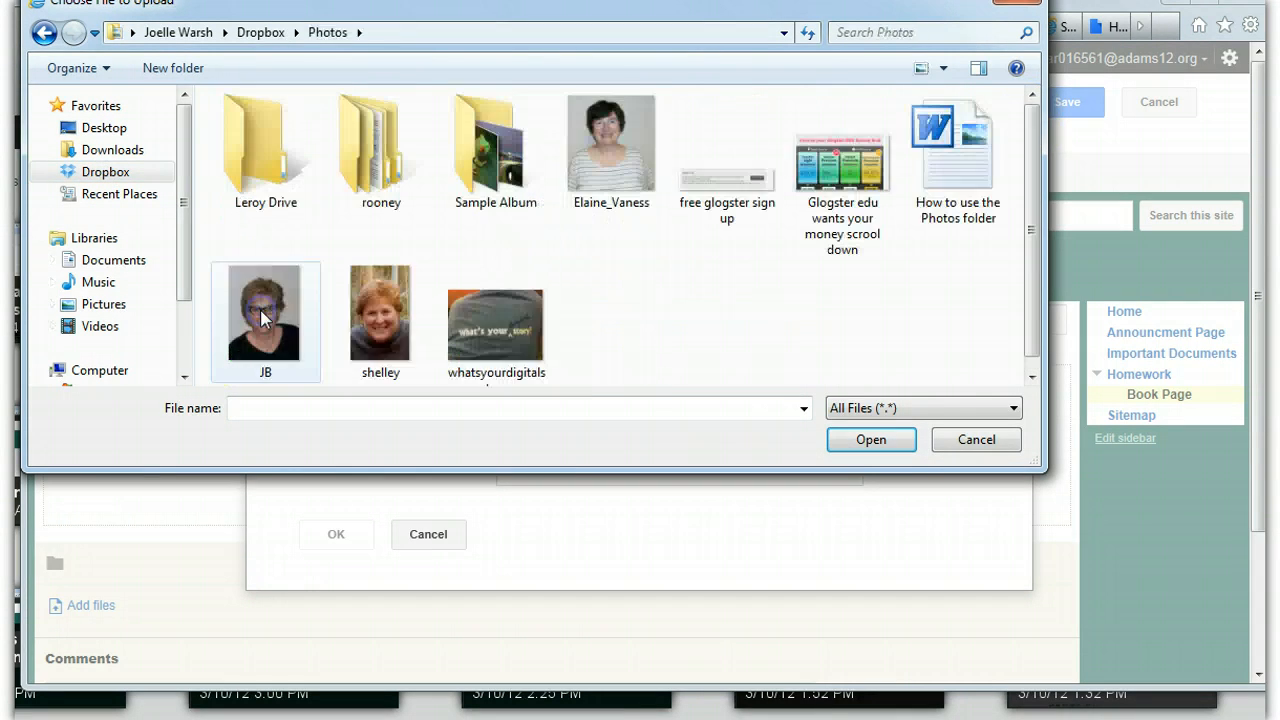
left_click(382, 313)
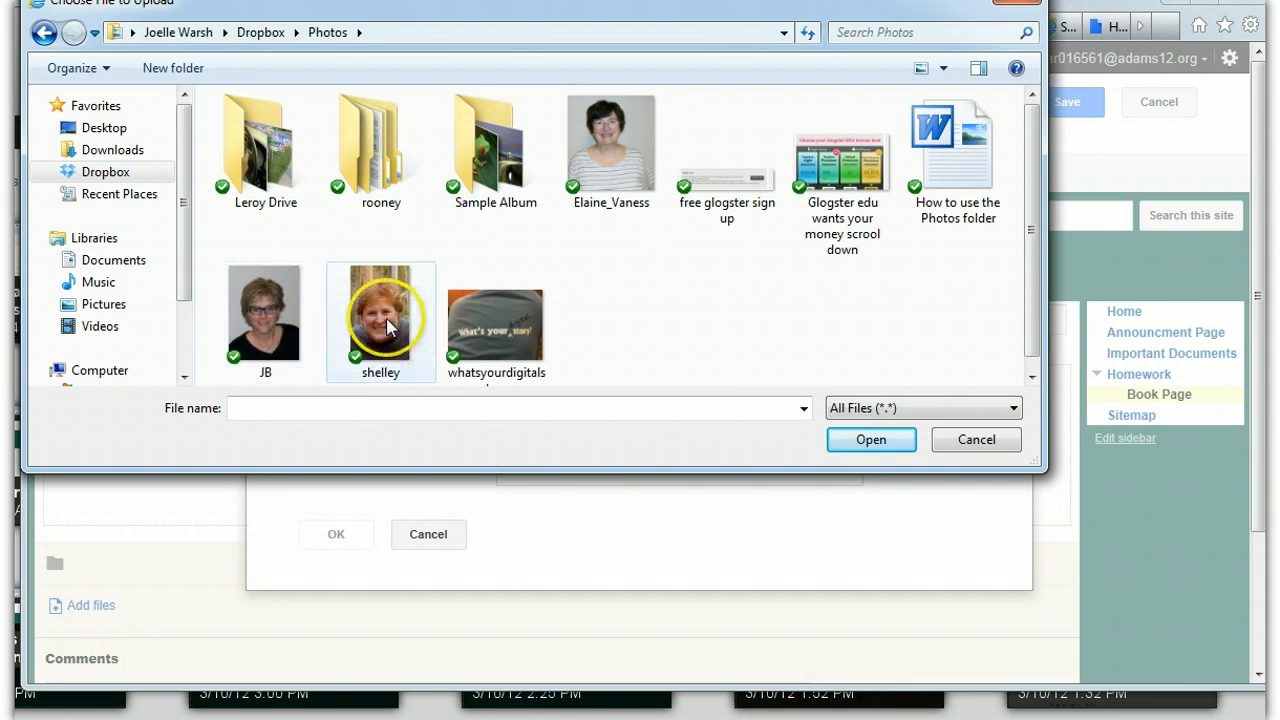
left_click(257, 315)
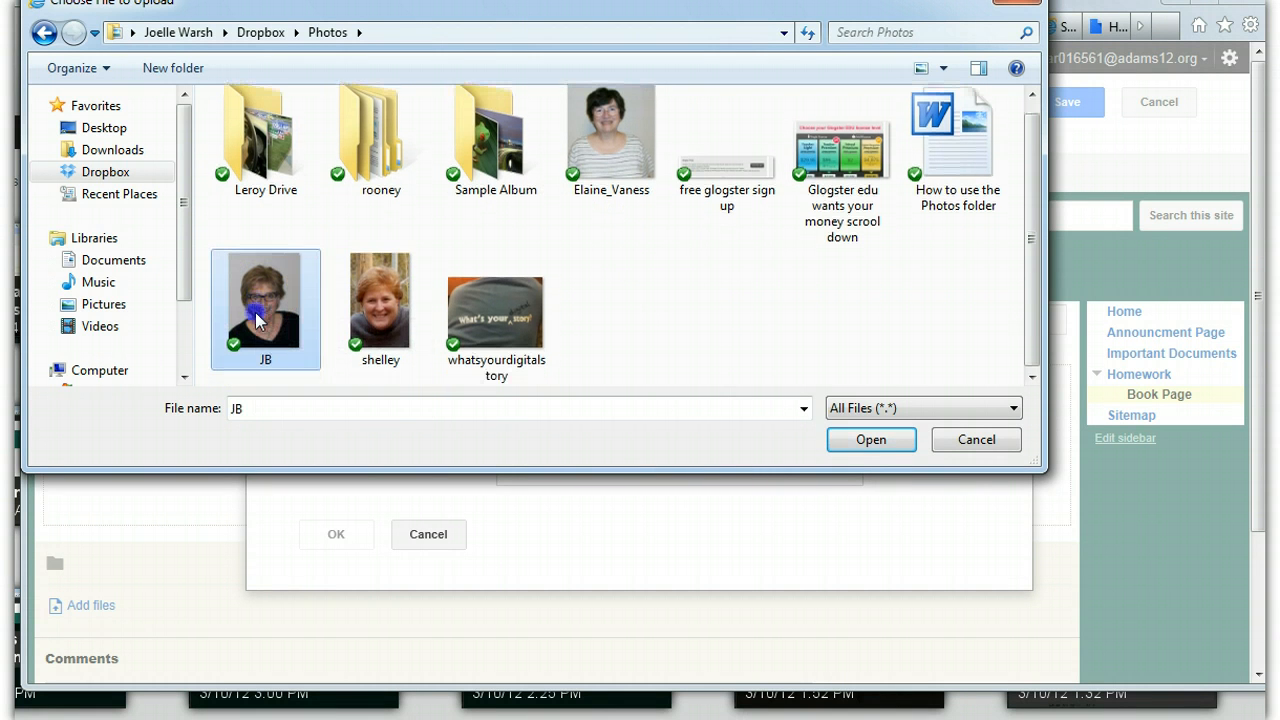
left_click(893, 440)
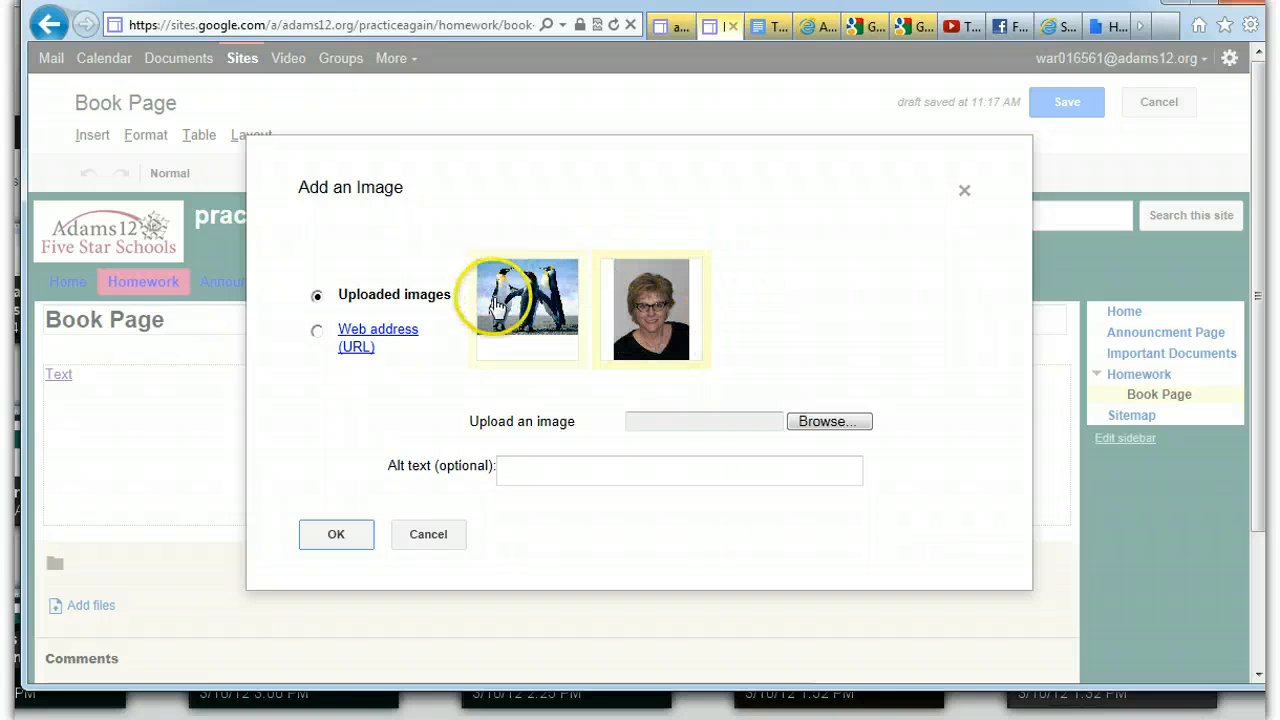
left_click(609, 314)
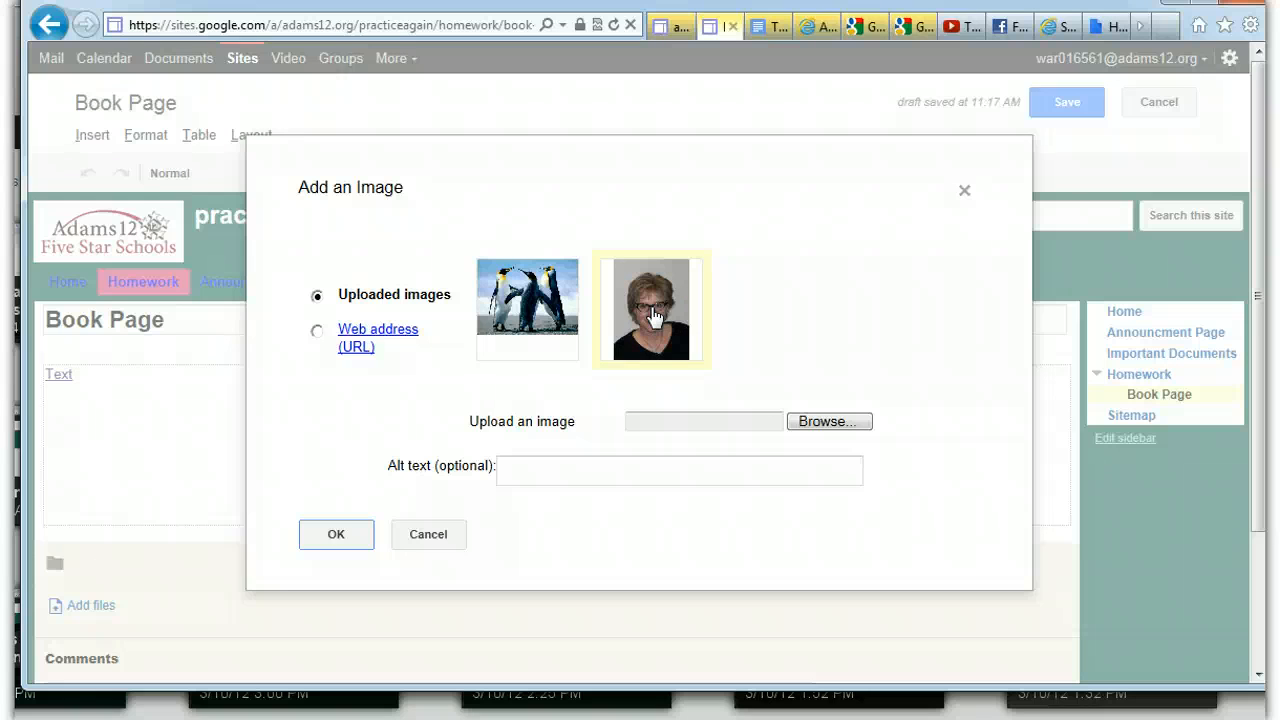
left_click(327, 537)
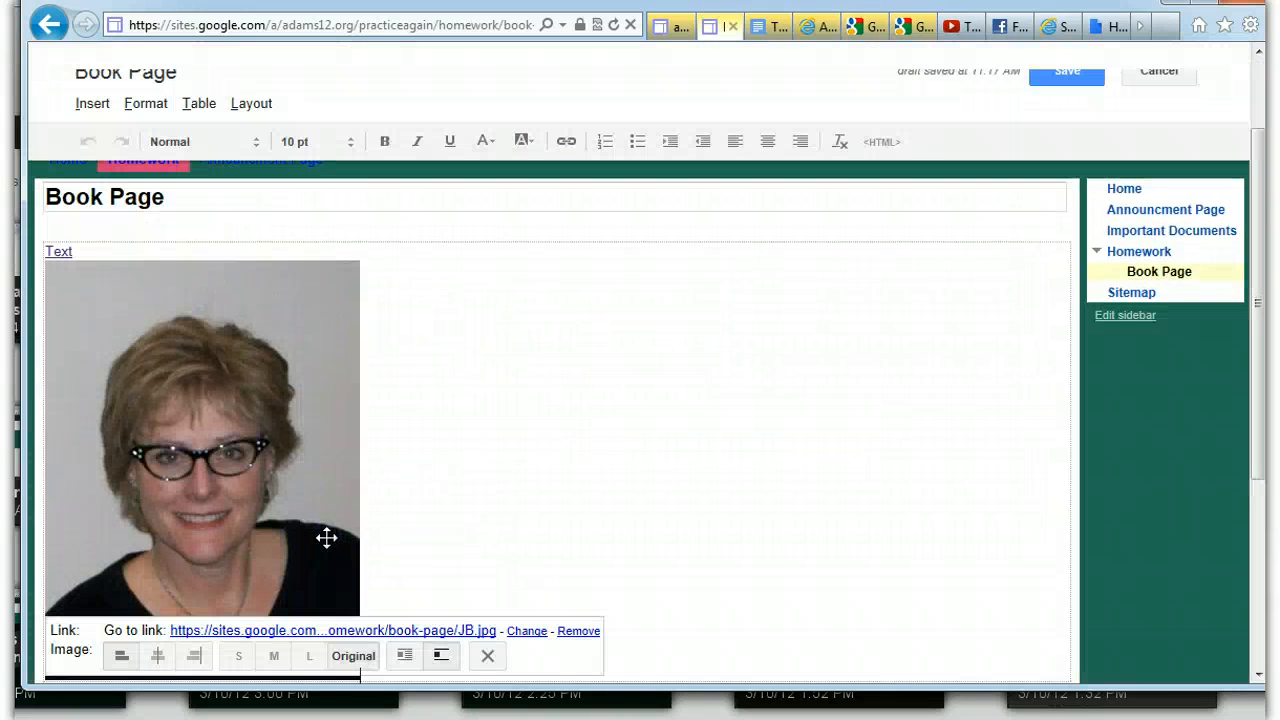
Apply left alignment to the inserted picture, and switch it to center alignment
left_click_drag(1263, 237, 1264, 263)
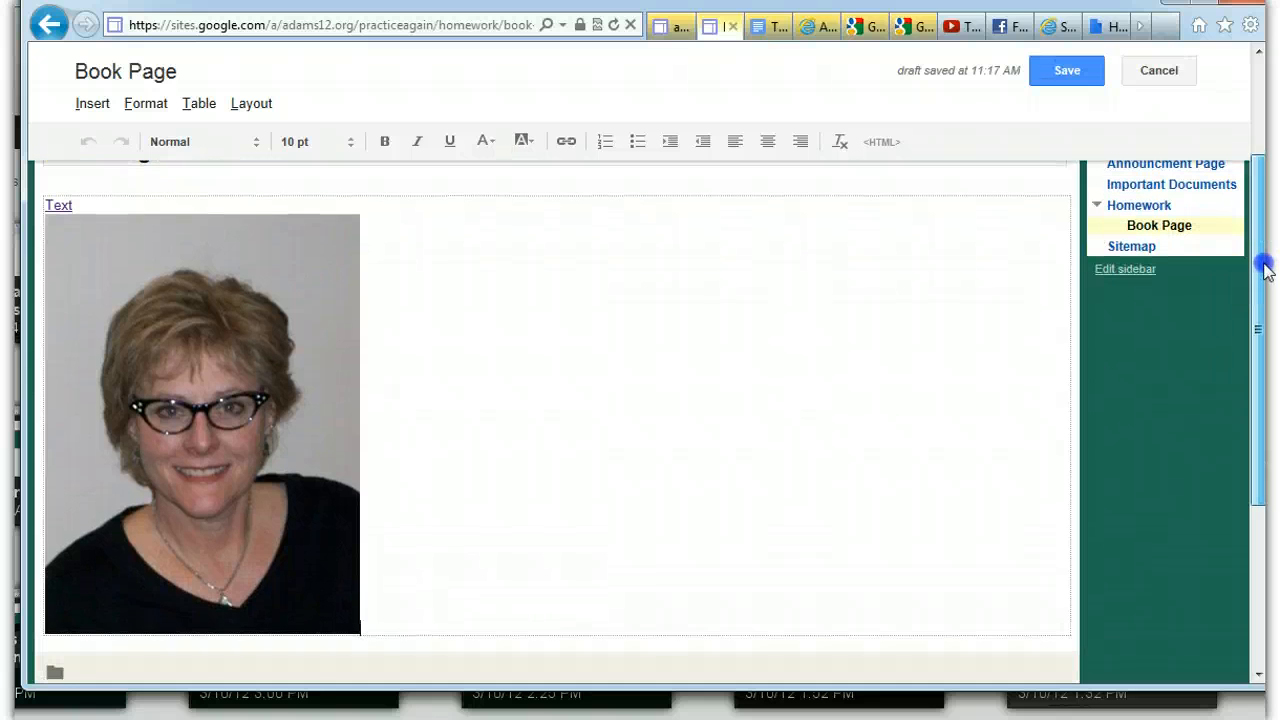
left_click(246, 417)
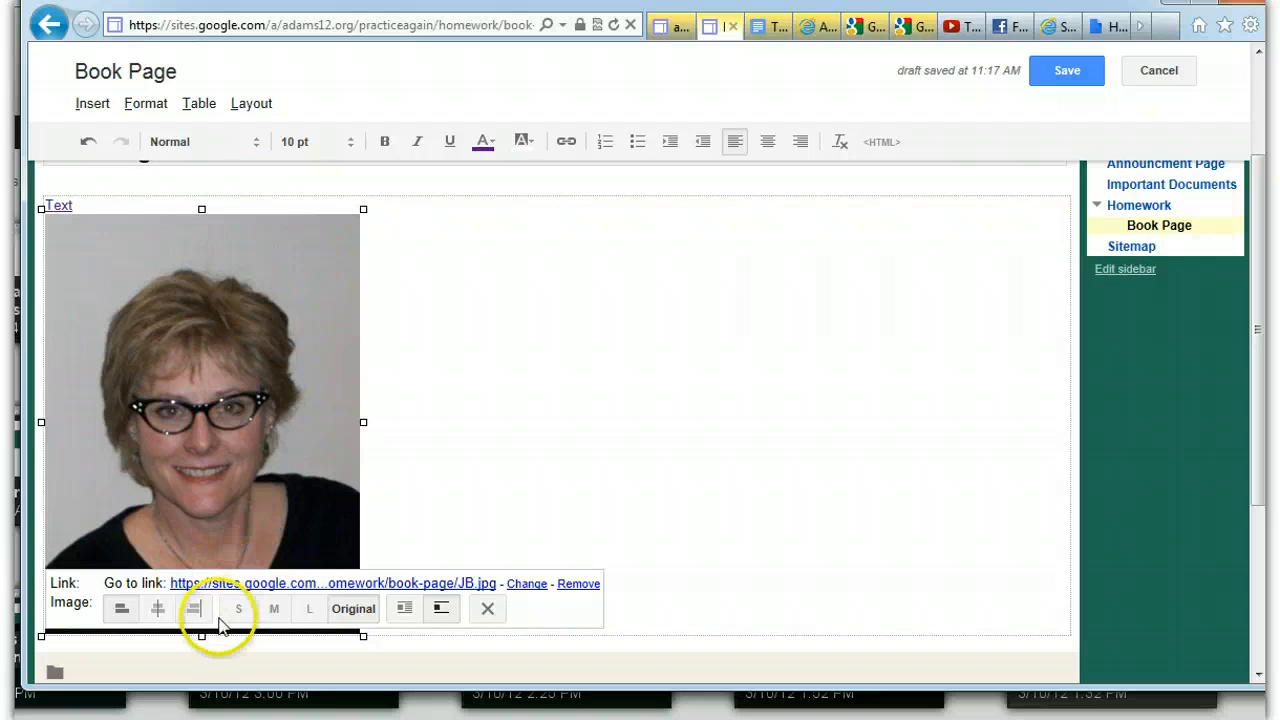
left_click(121, 609)
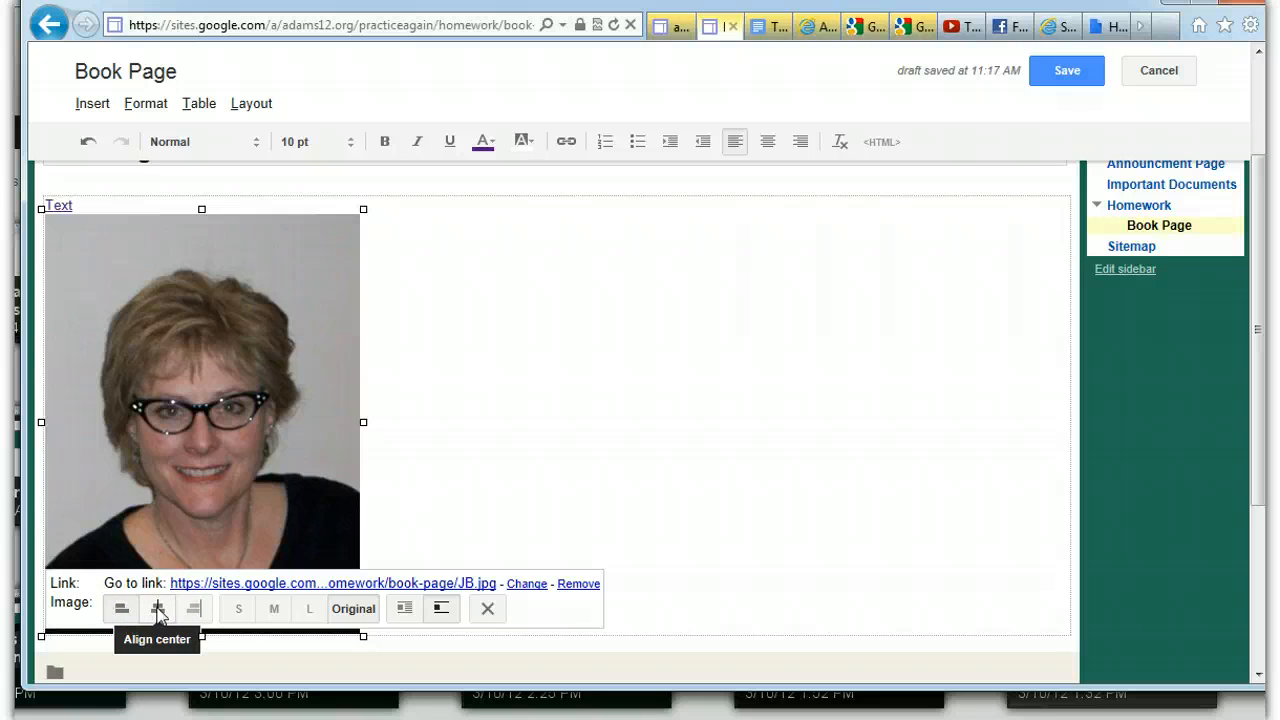
left_click(158, 609)
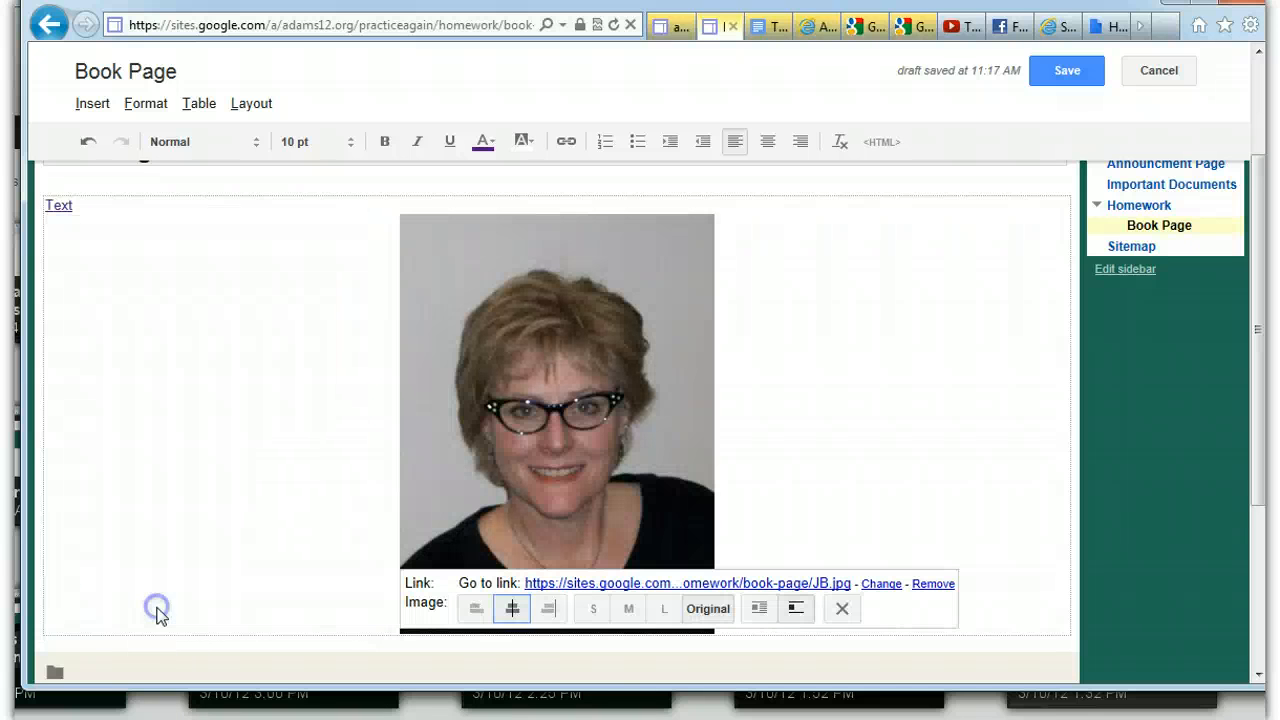
Try the S, M, L and Original sizes on the picture, settle on S, and turn on text wrapping
left_click(594, 609)
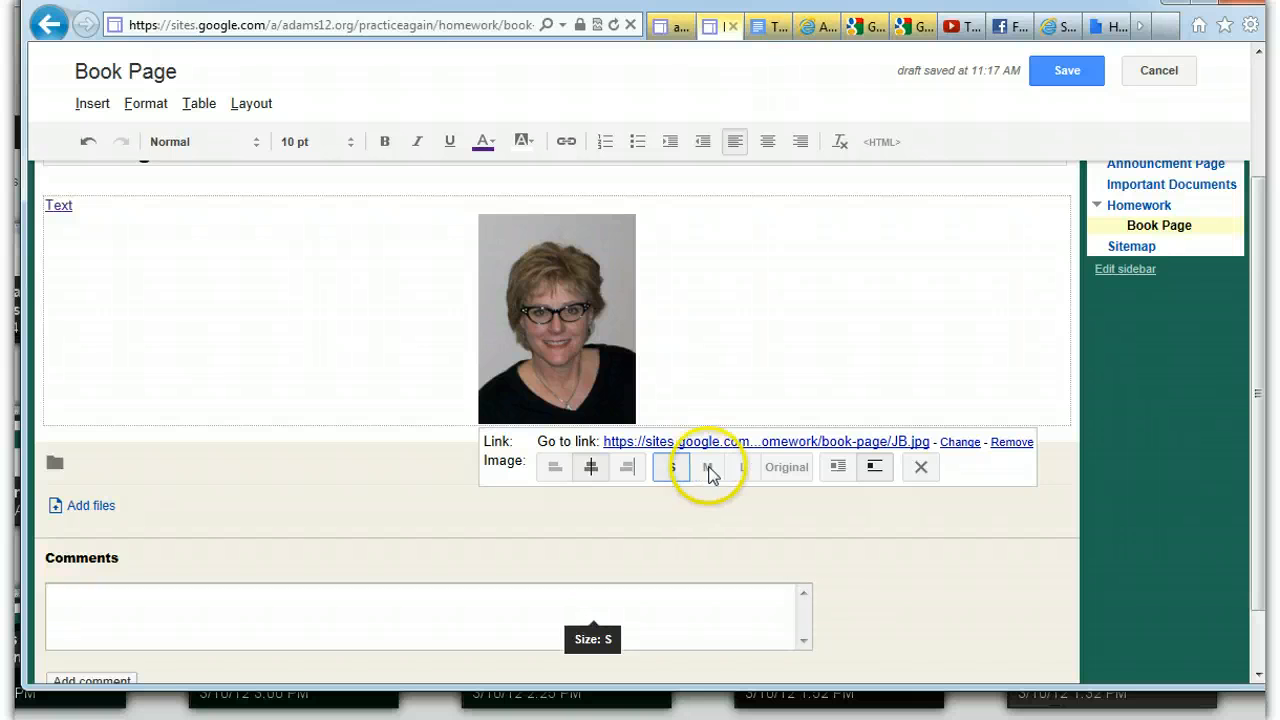
left_click(708, 468)
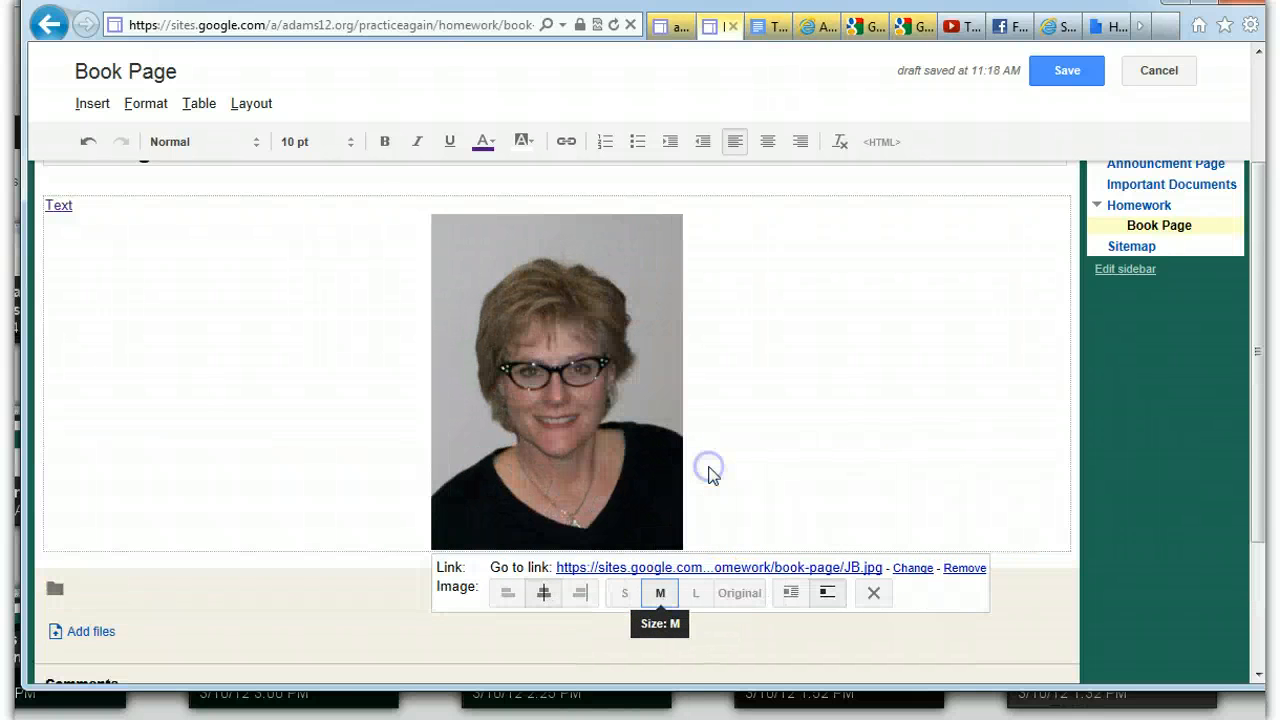
left_click(694, 596)
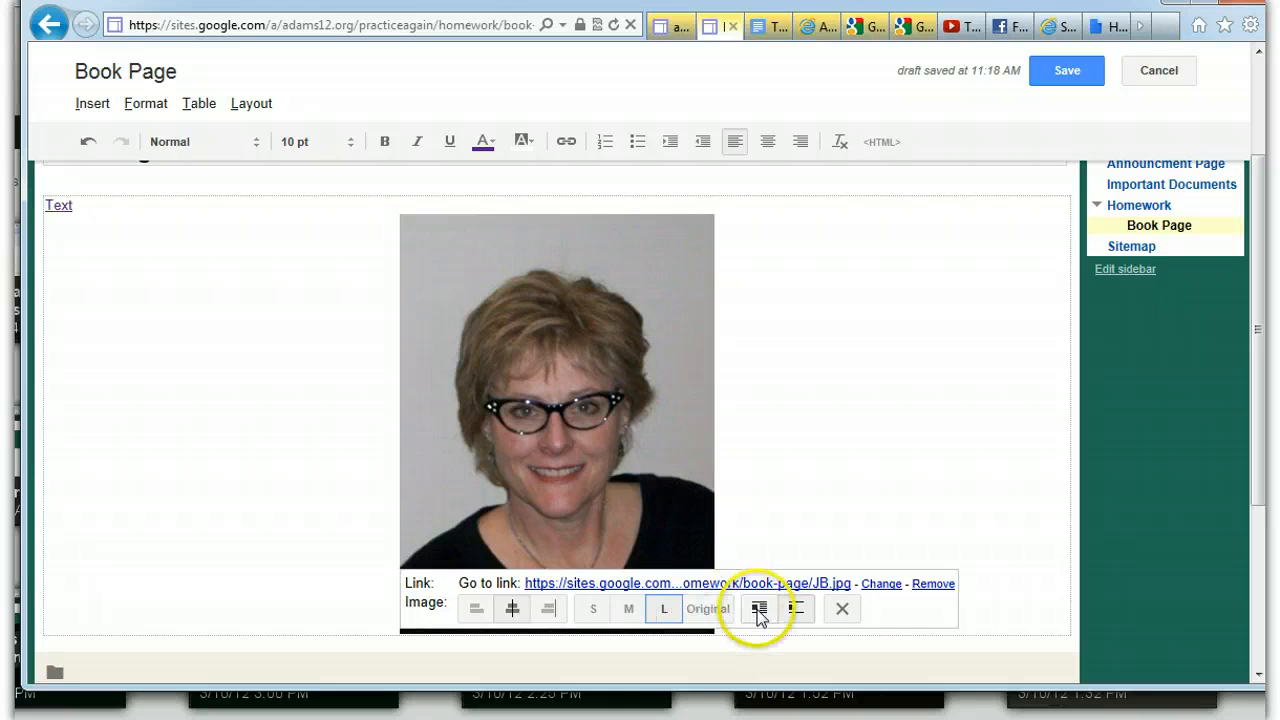
left_click(708, 608)
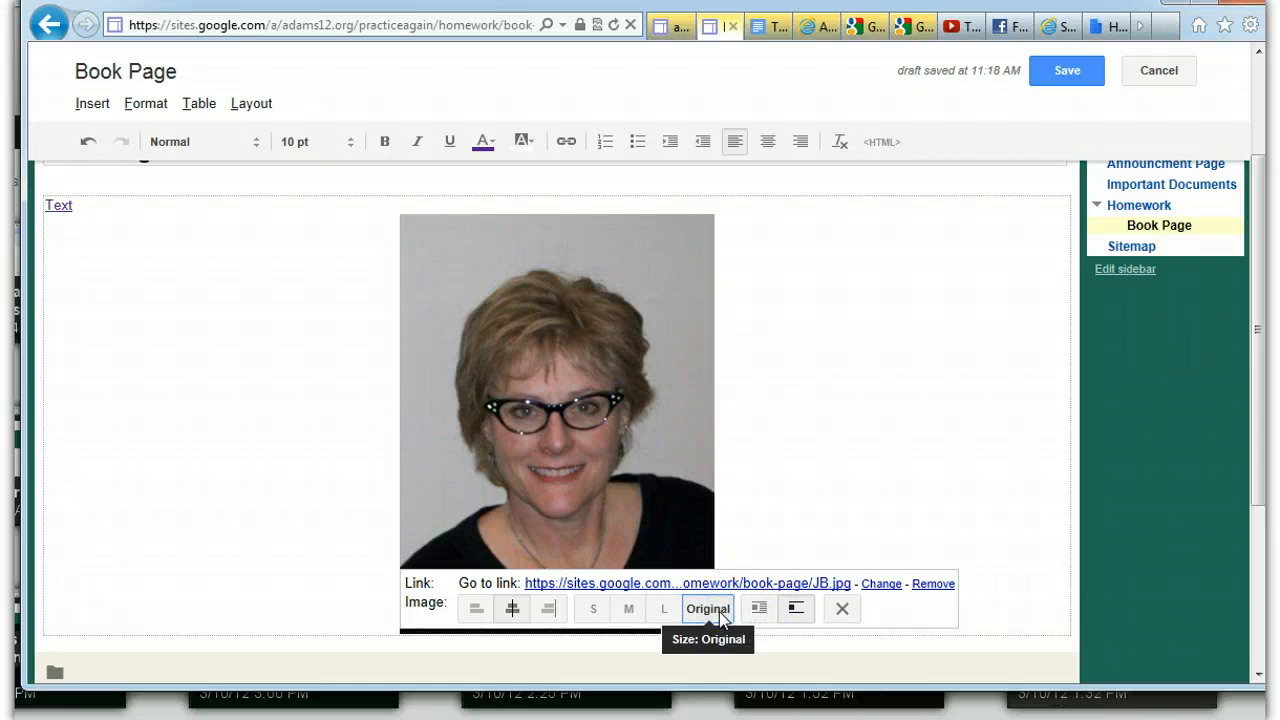
left_click(593, 608)
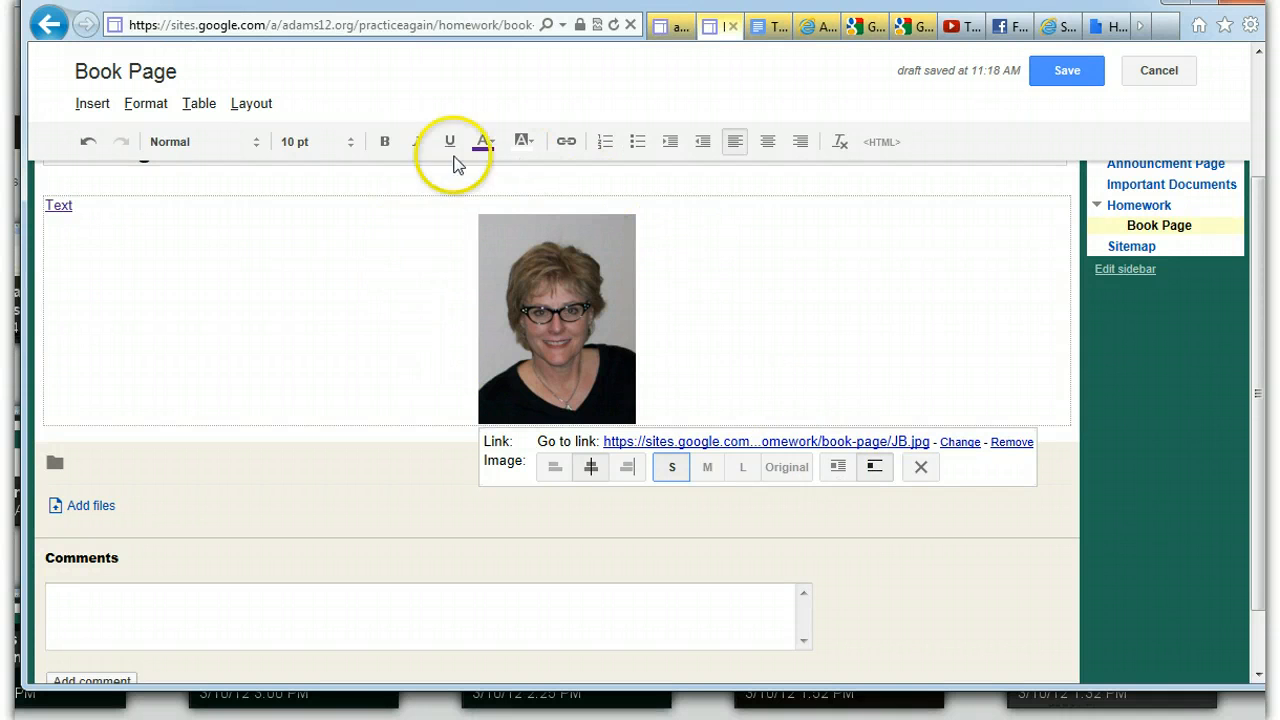
left_click(838, 466)
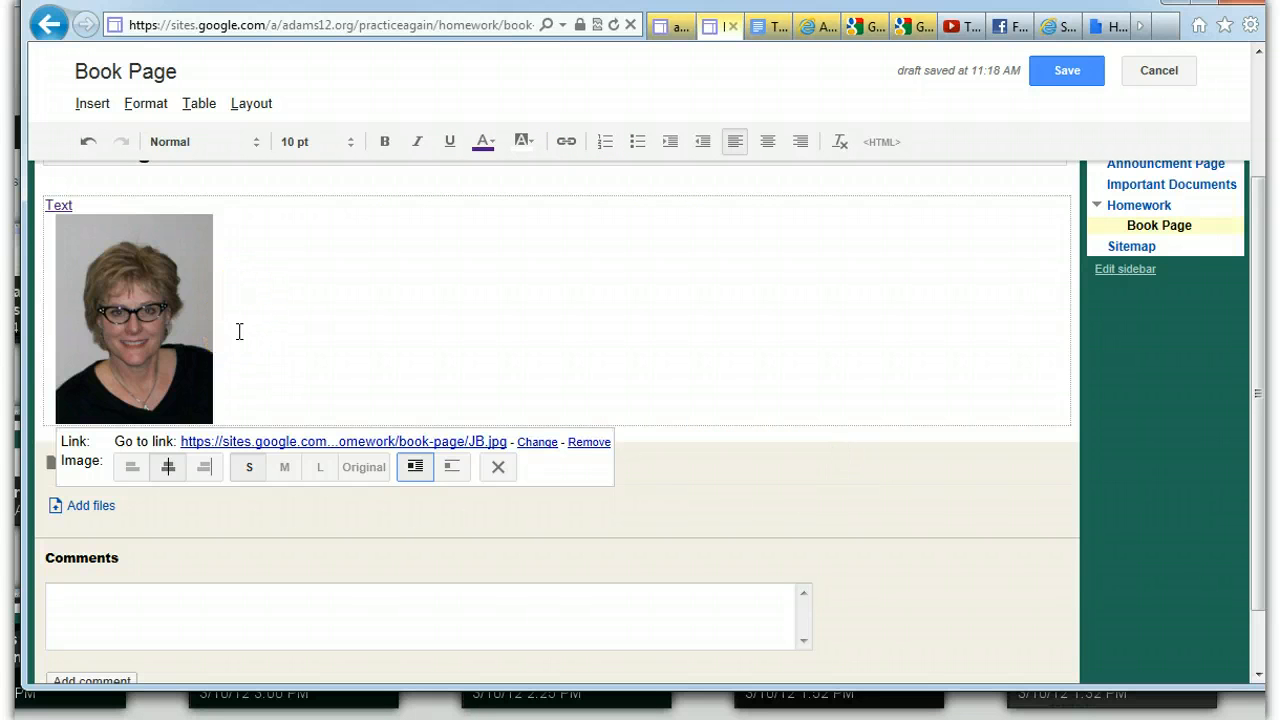
Turn off text wrapping for the inserted picture and select the picture again
left_click(447, 466)
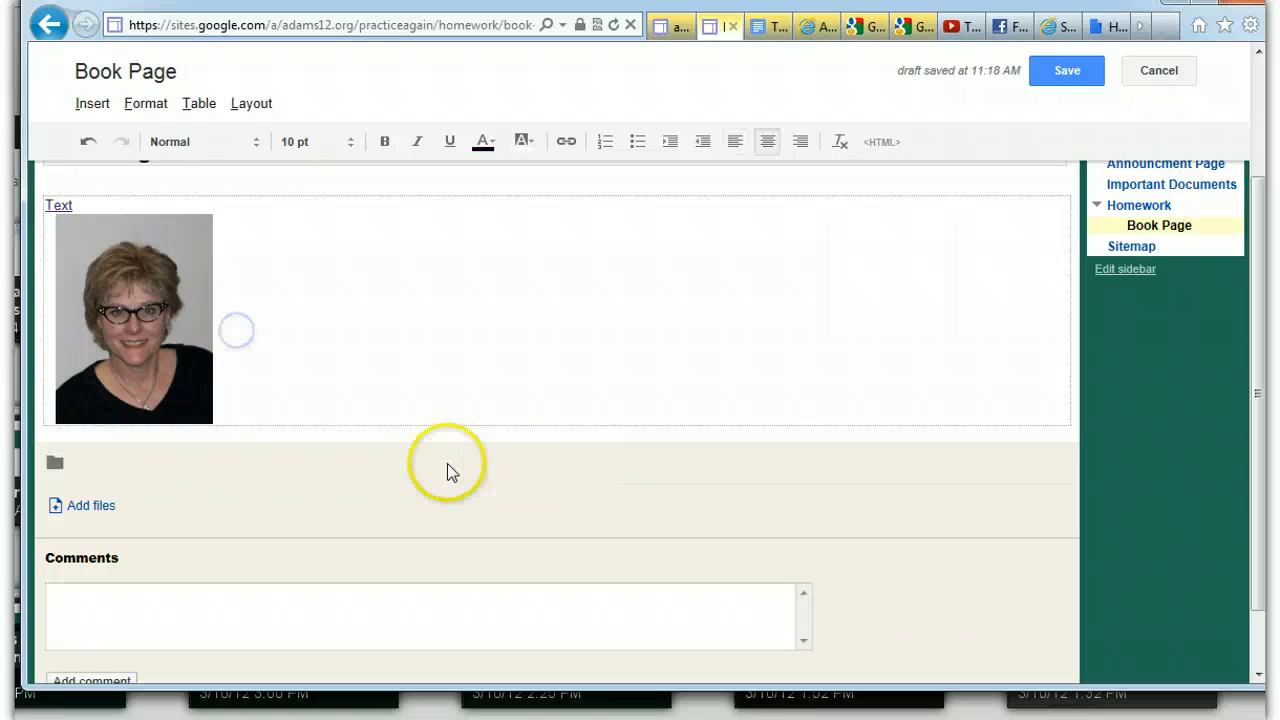
left_click(161, 370)
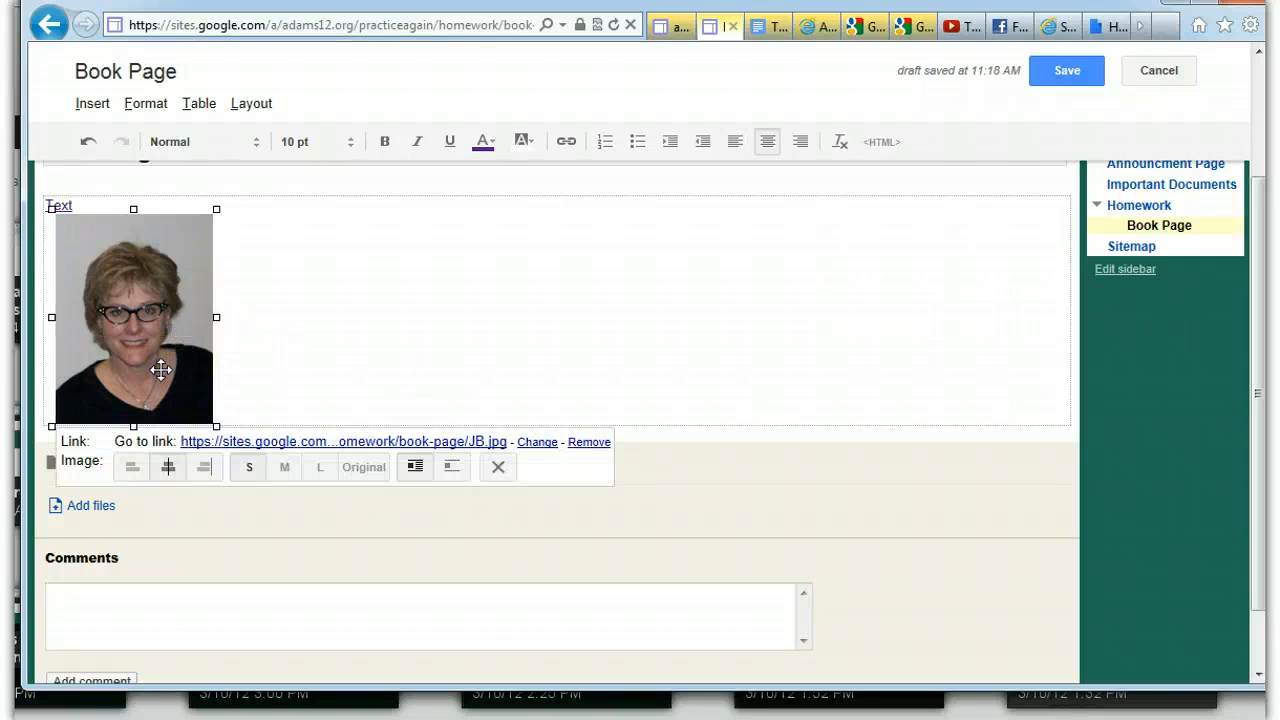
left_click(452, 466)
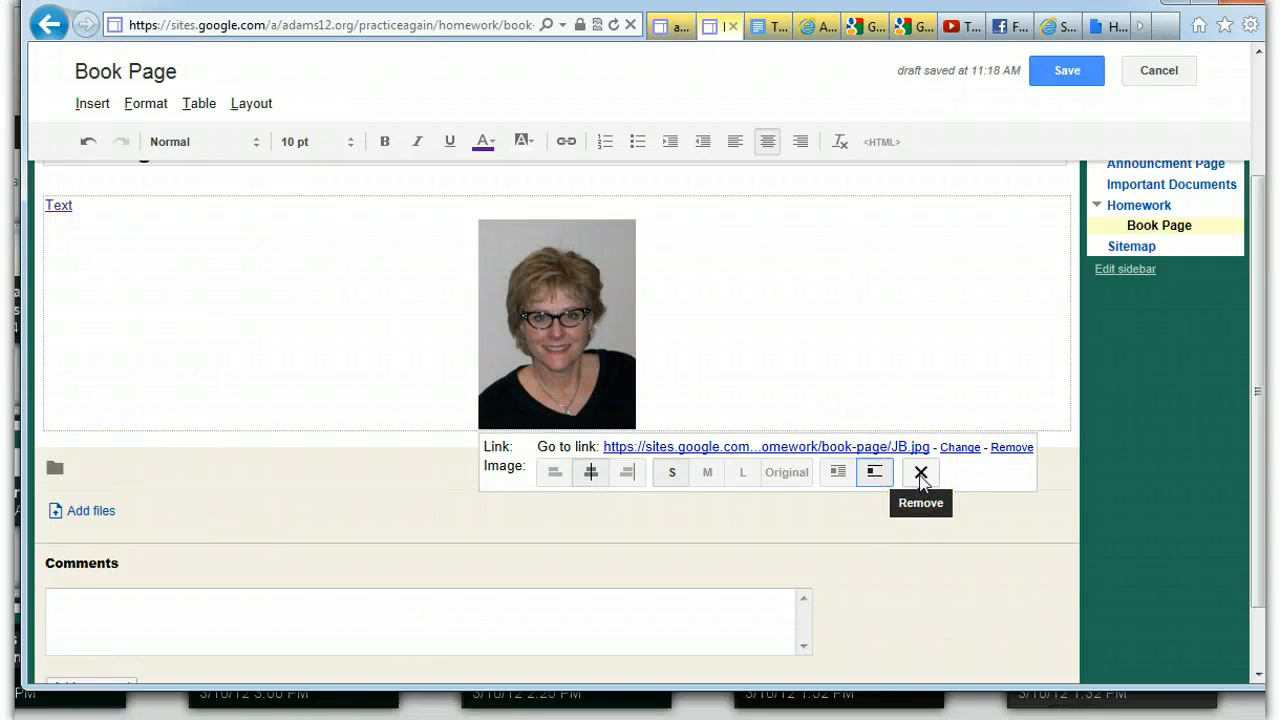
left_click(857, 337)
left_click(556, 296)
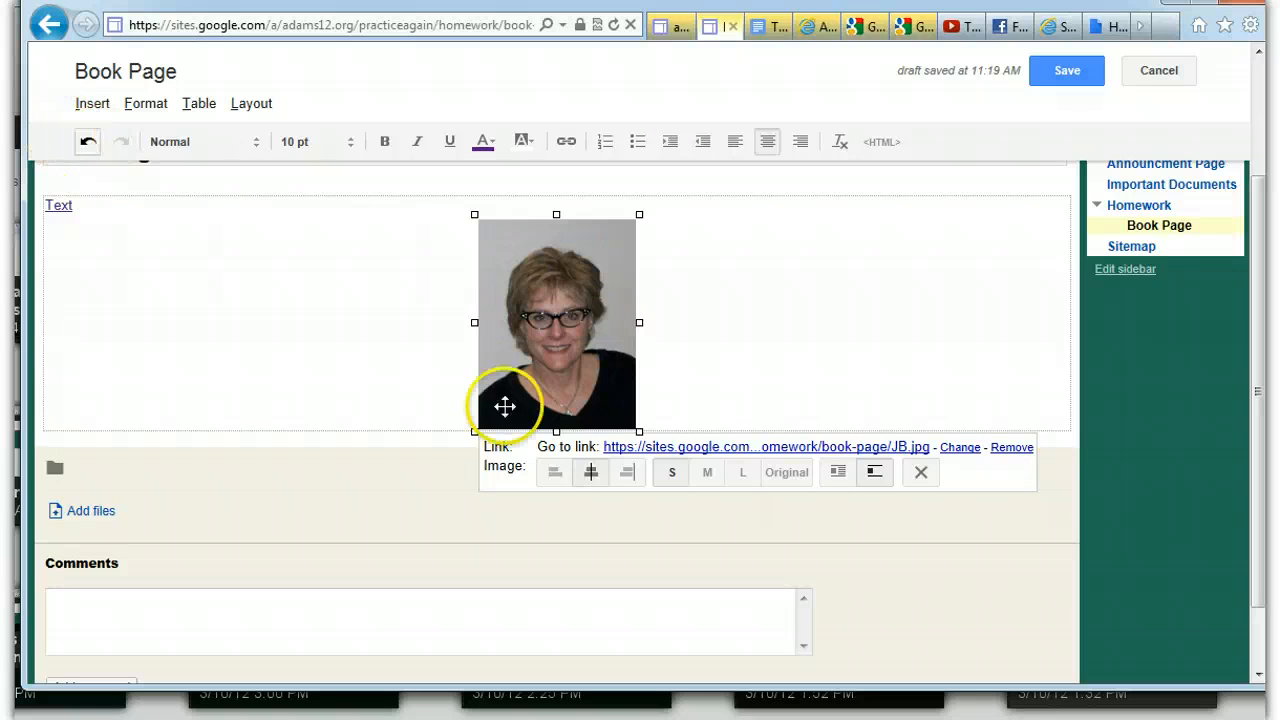
left_click(959, 448)
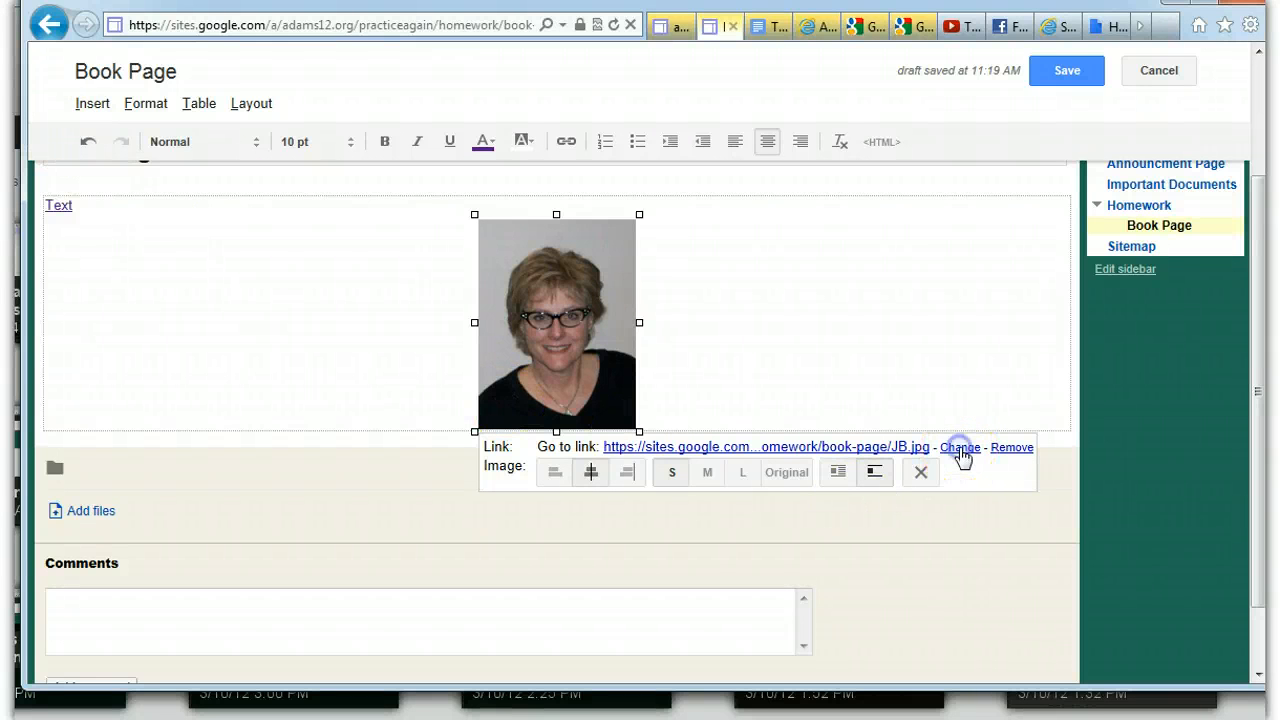
left_click(478, 262)
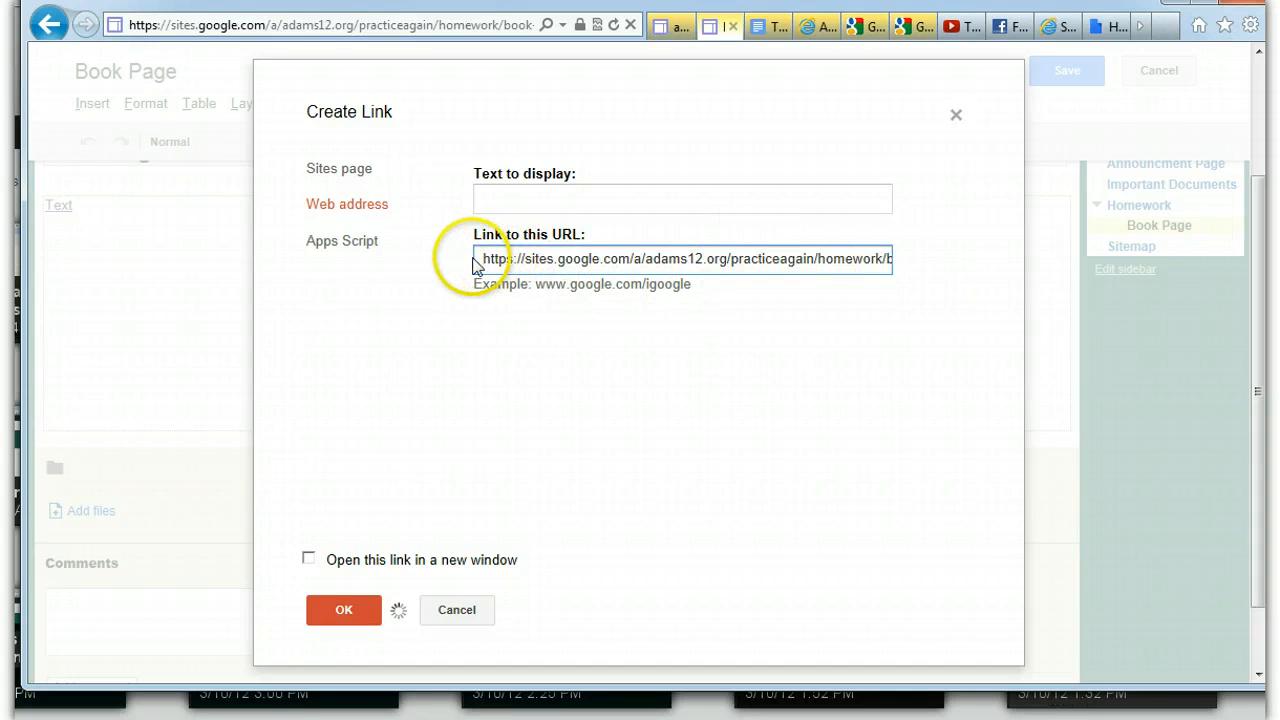
left_click_drag(478, 260, 920, 262)
key("Delete")
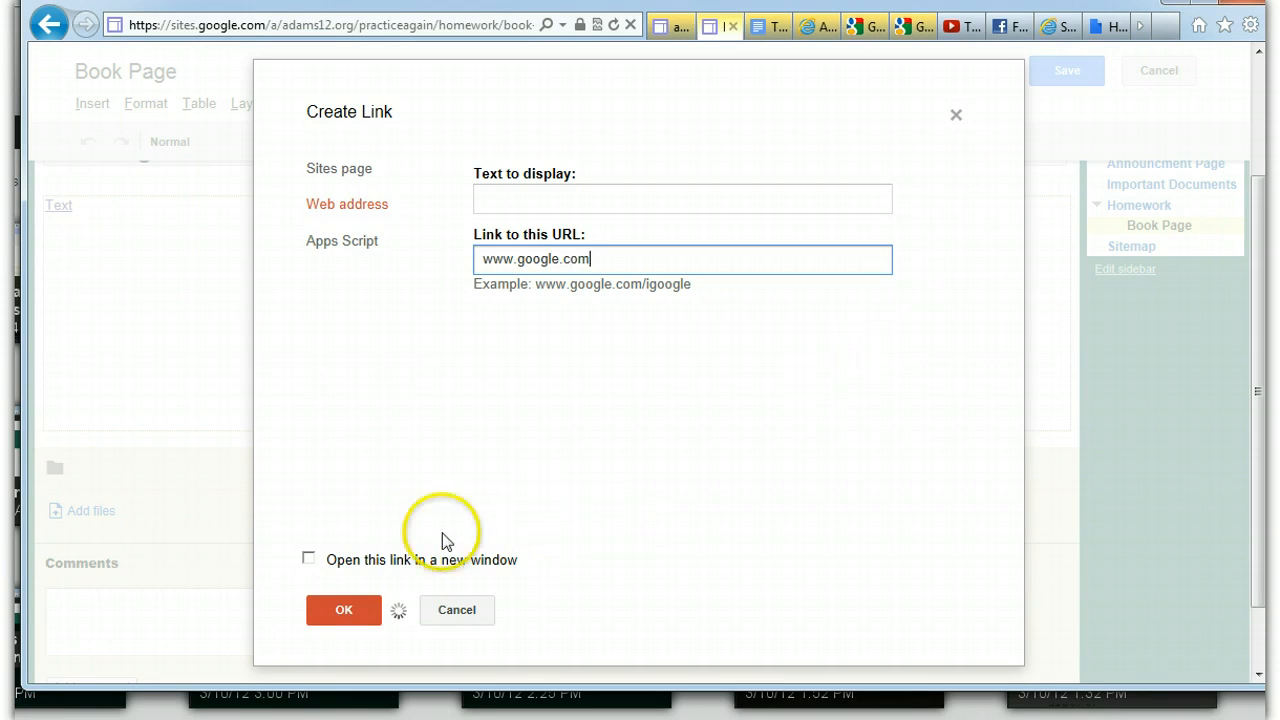
left_click(308, 558)
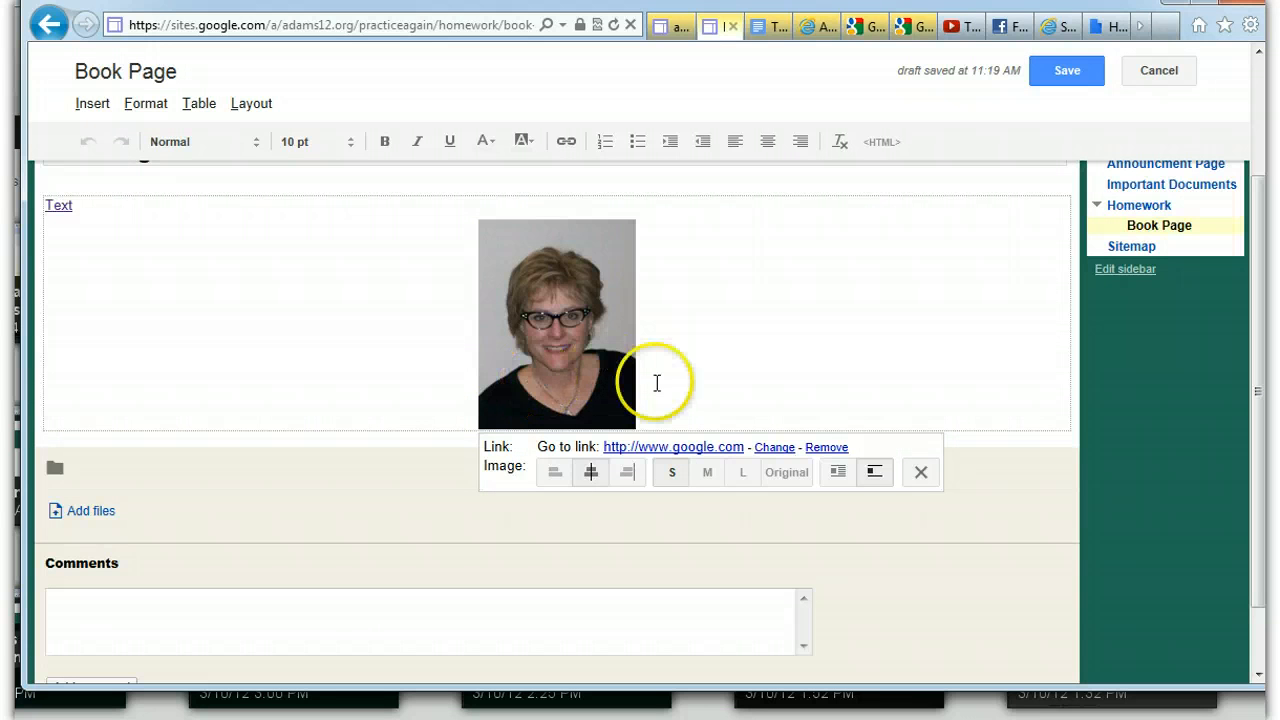
left_click(690, 452)
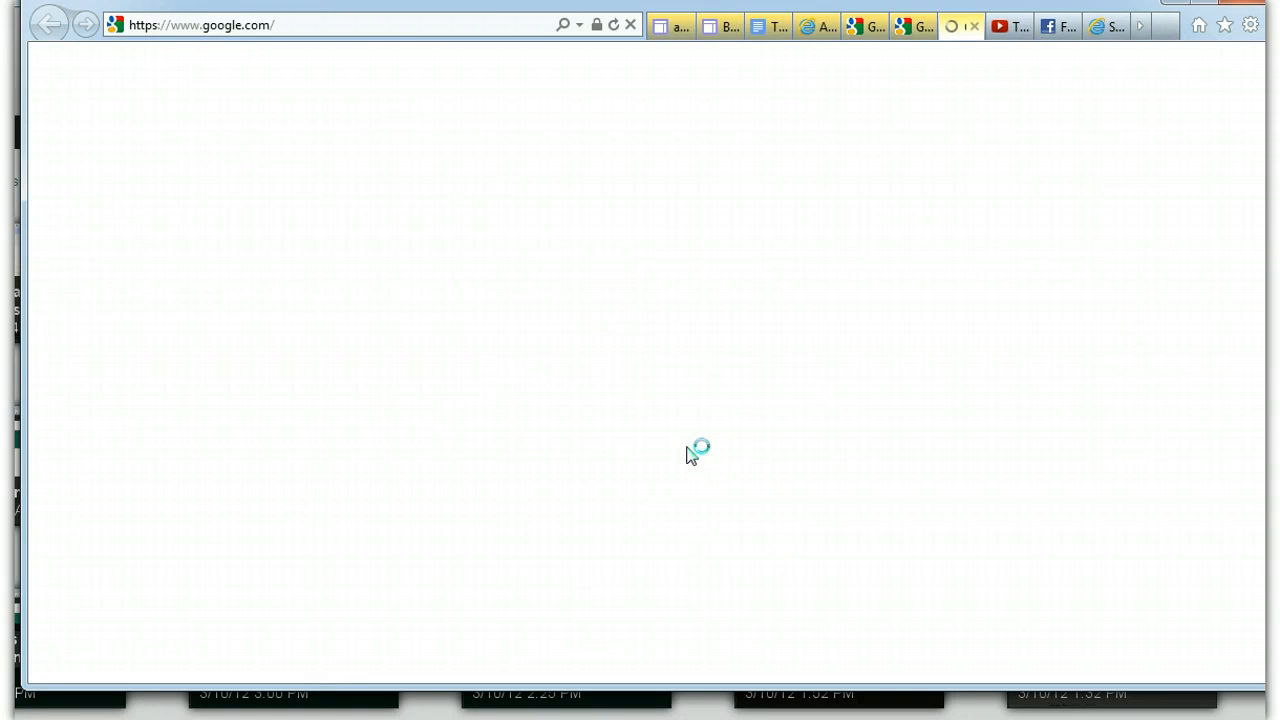
left_click(722, 28)
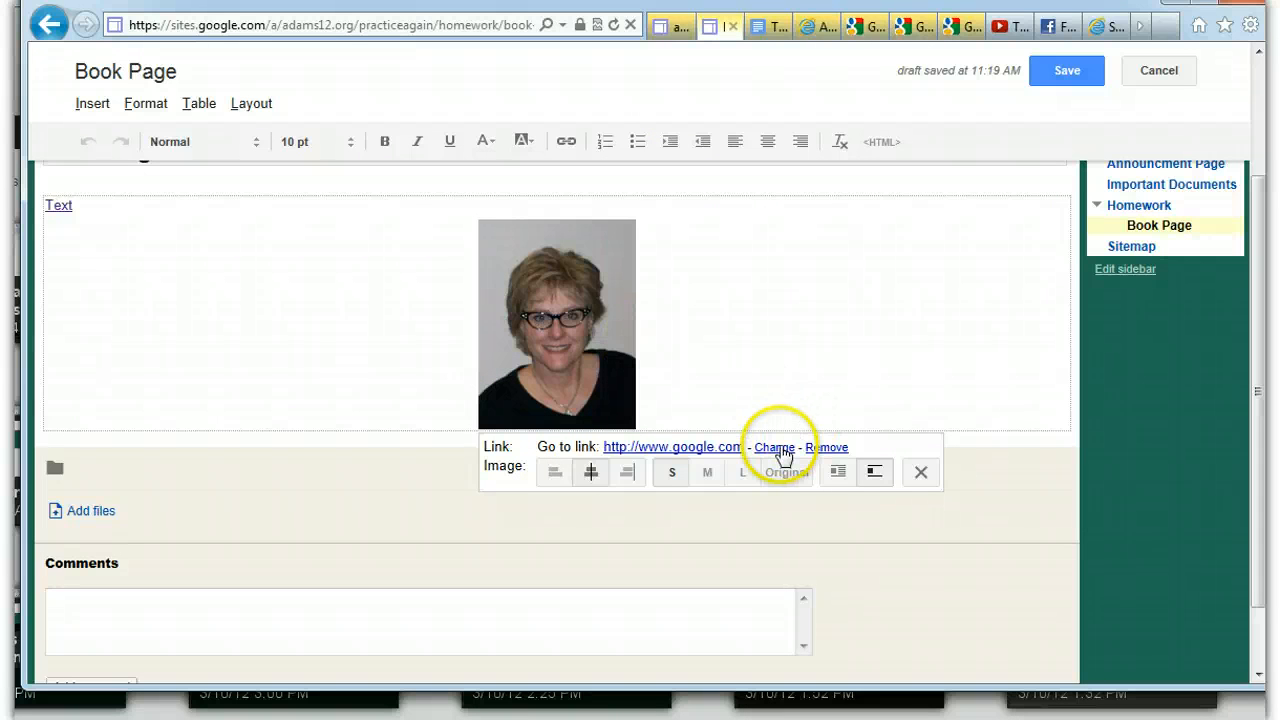
Reopen the picture's link settings, look over the Sites page choices, and keep the web address link
left_click(783, 452)
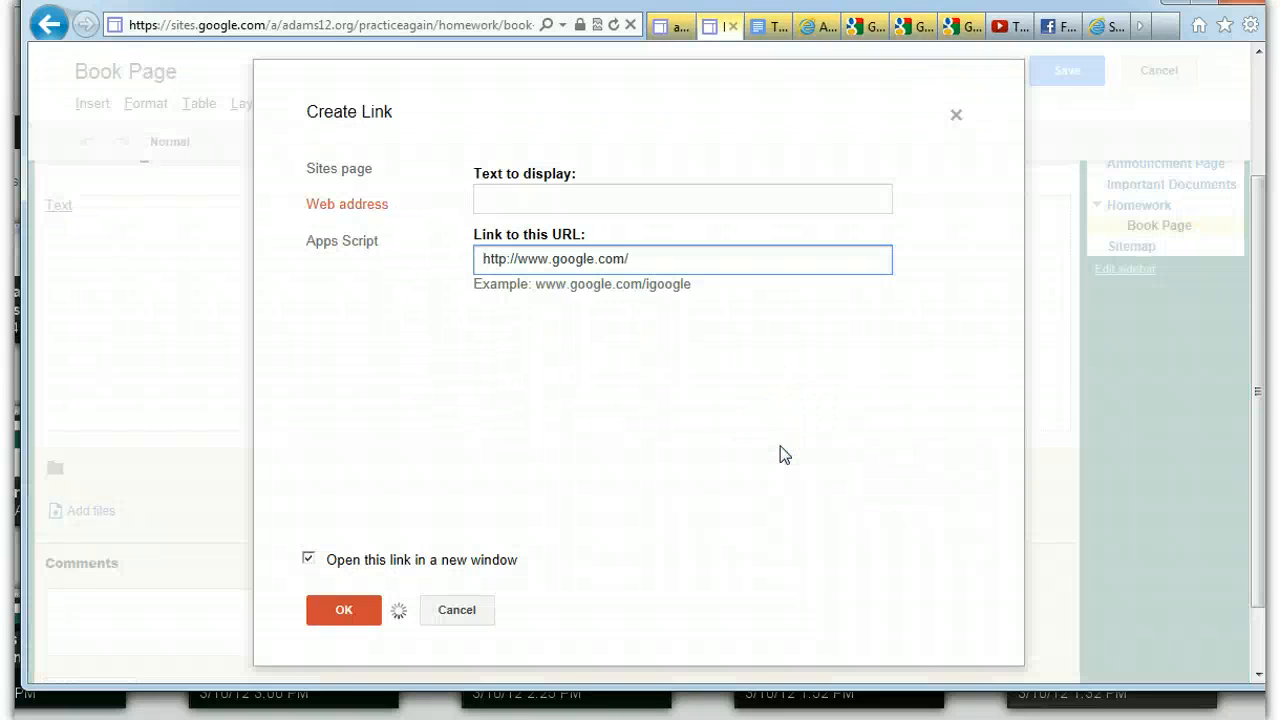
left_click(353, 170)
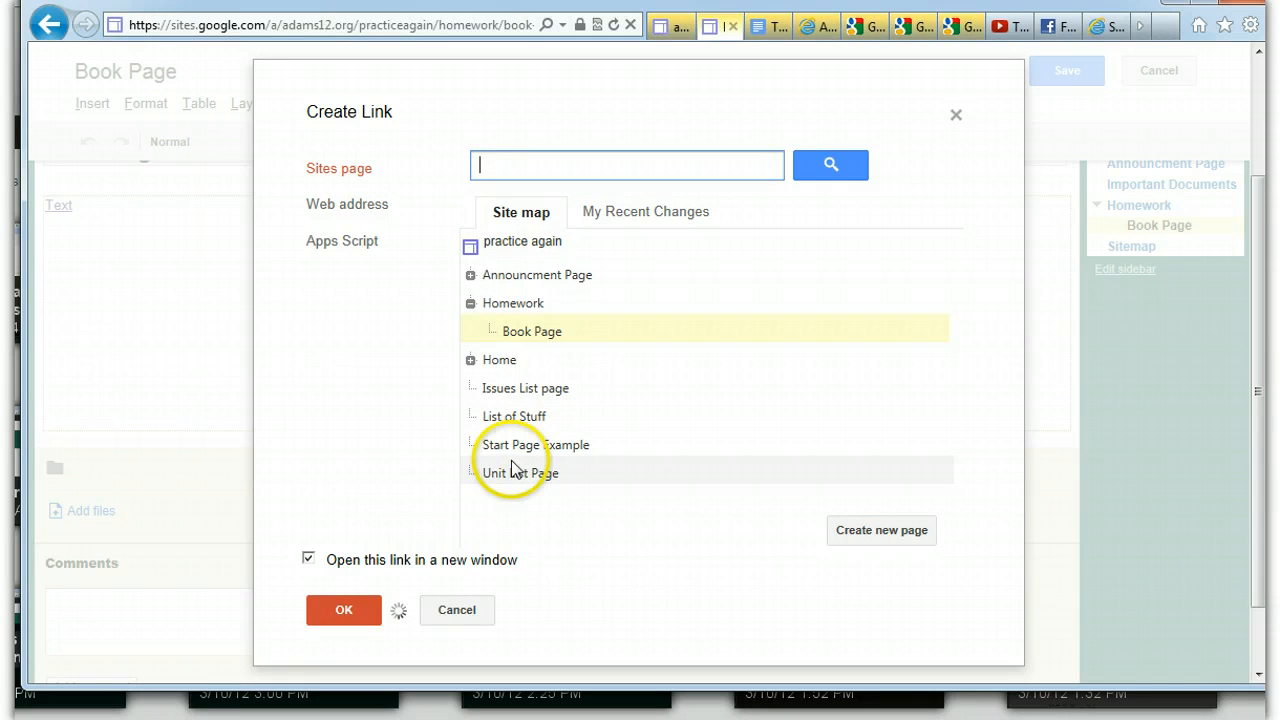
left_click(363, 208)
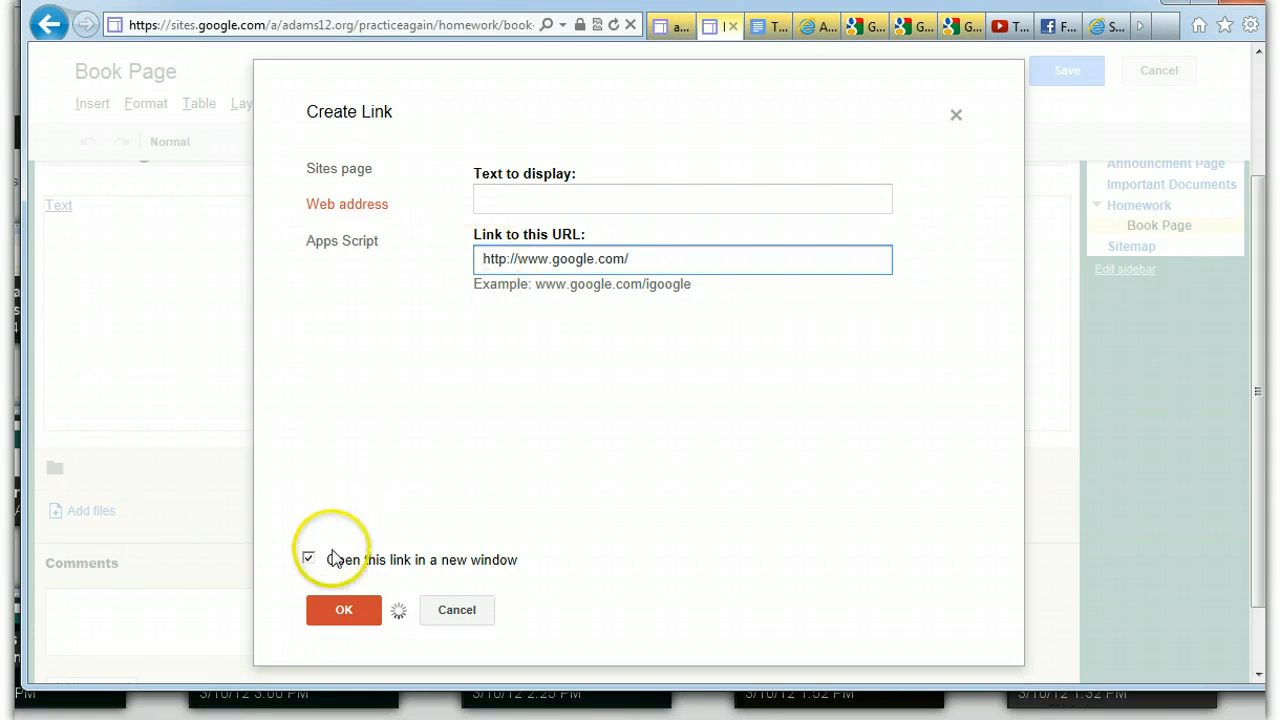
left_click(340, 610)
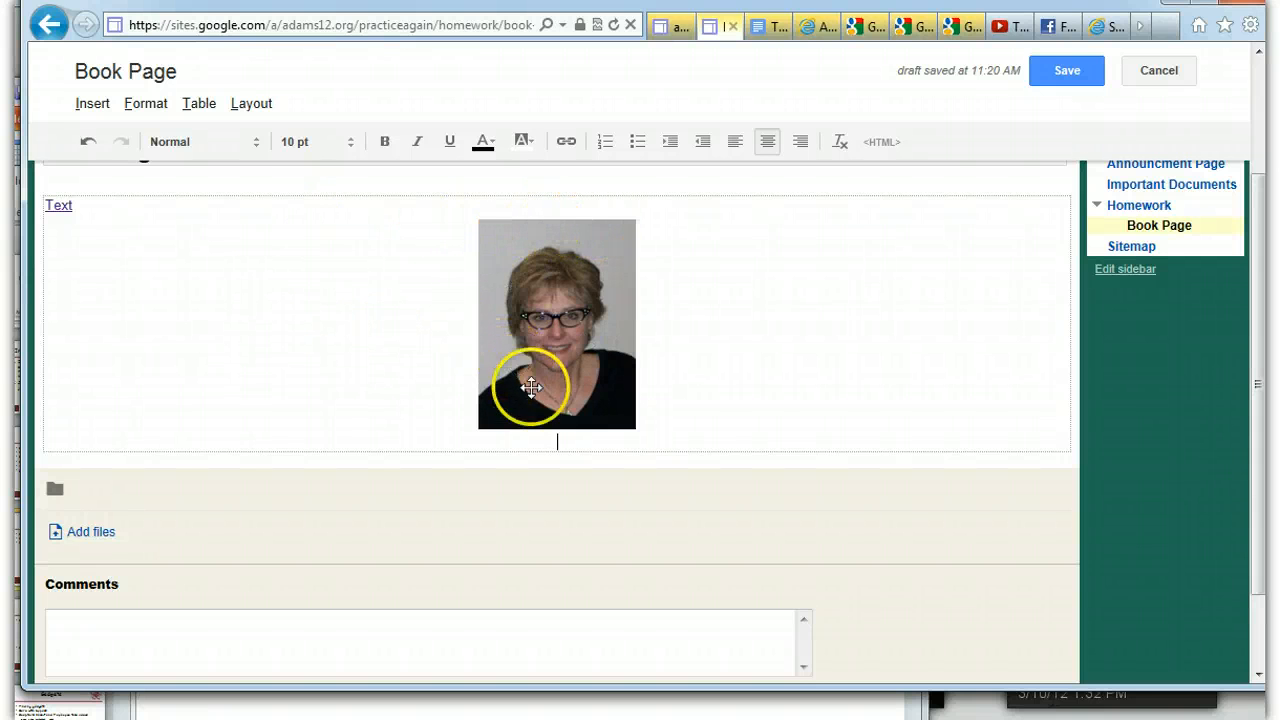
Insert a 3 x 2 table on the line below the picture
left_click(554, 435)
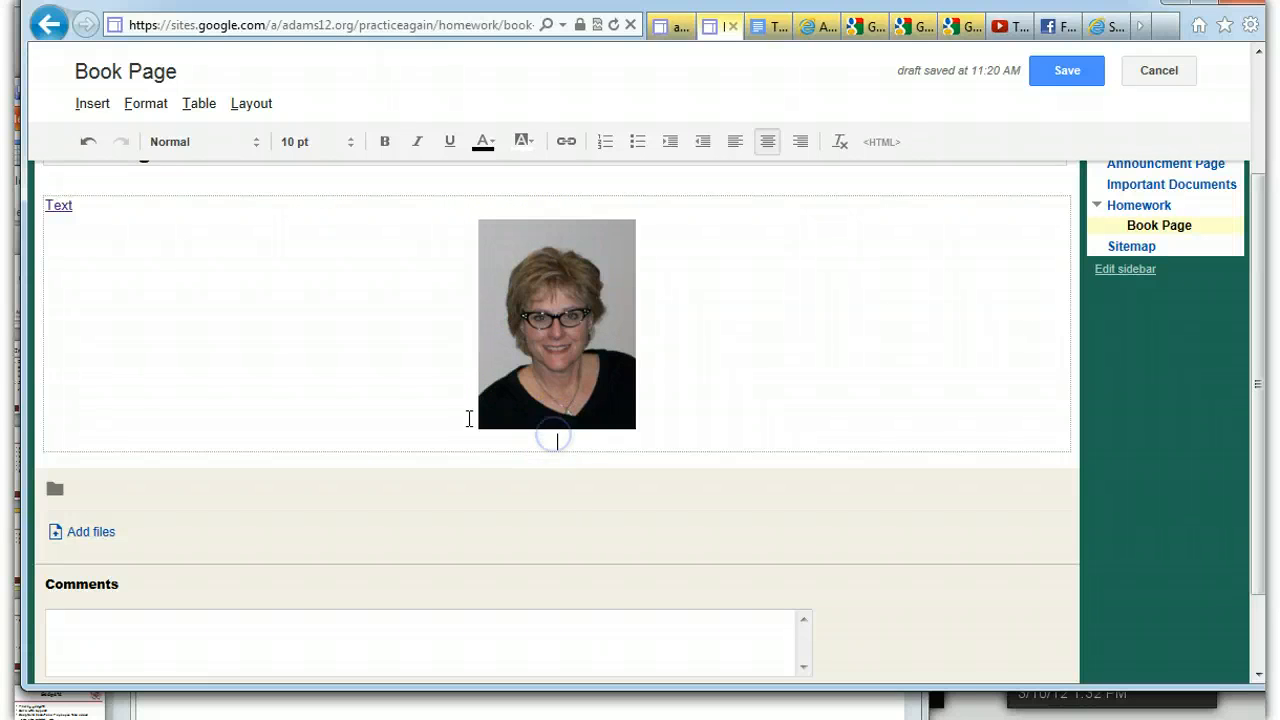
left_click(199, 104)
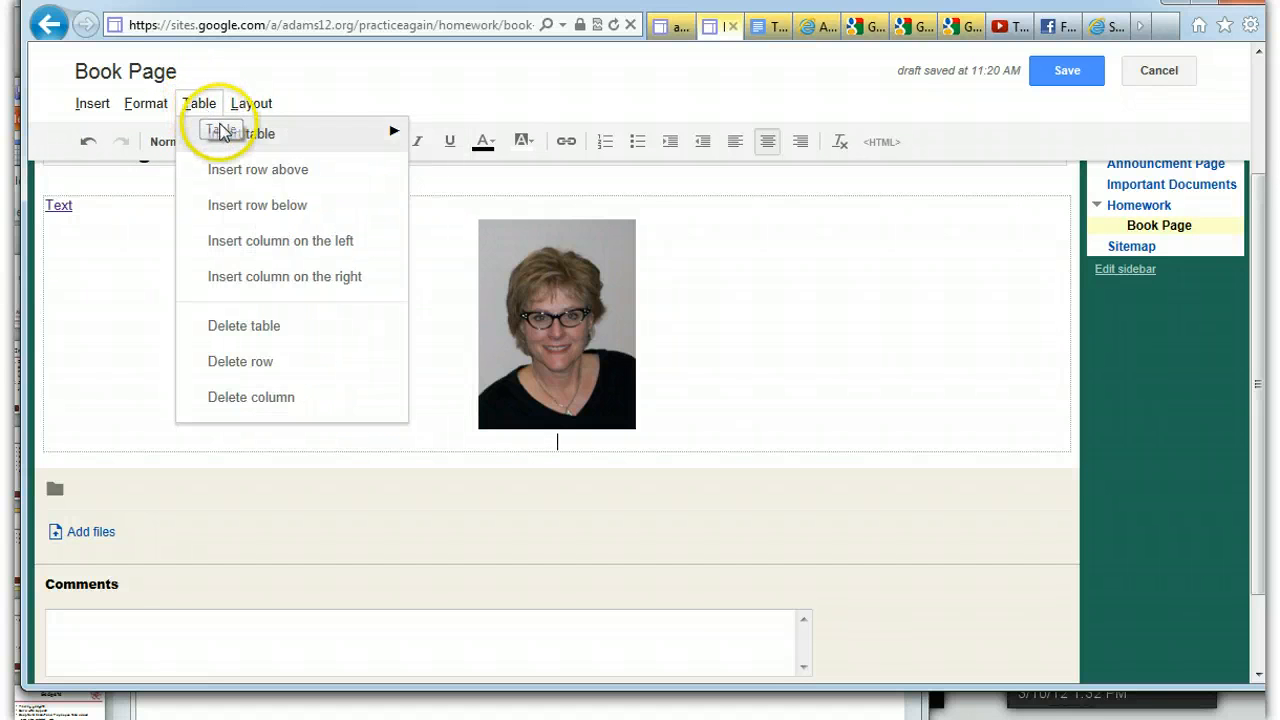
mouse_move(228, 140)
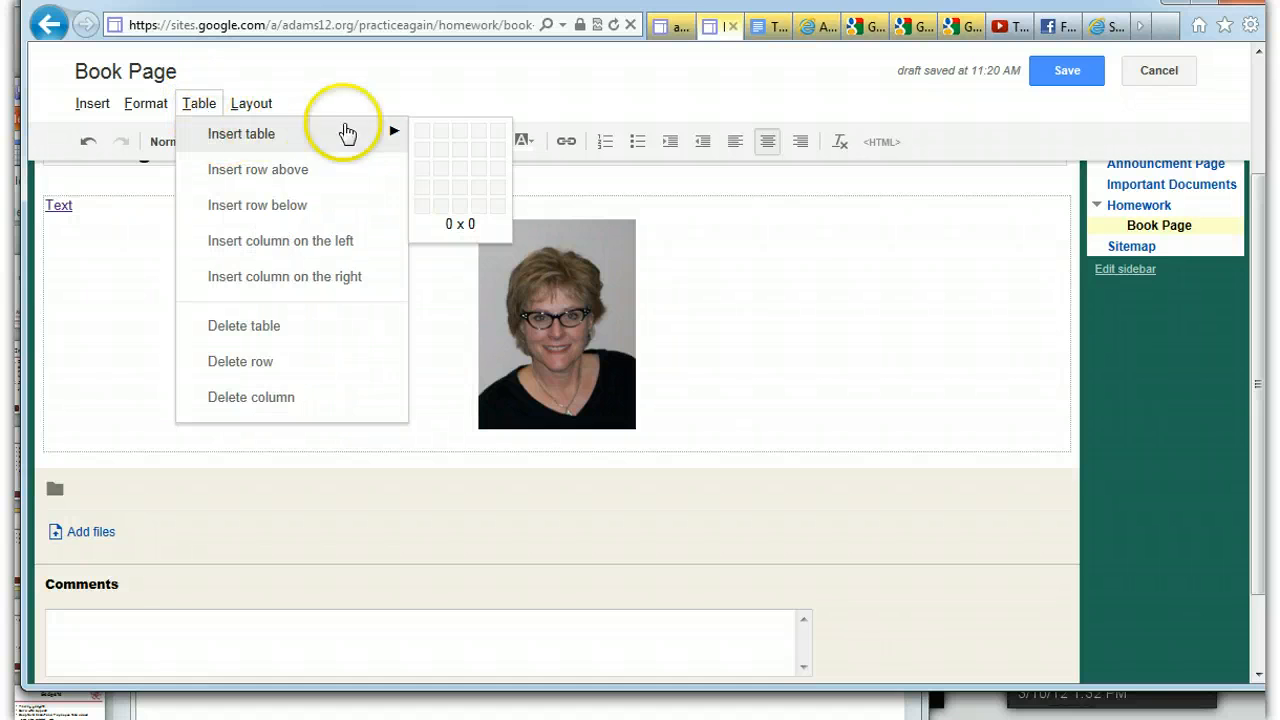
left_click(460, 153)
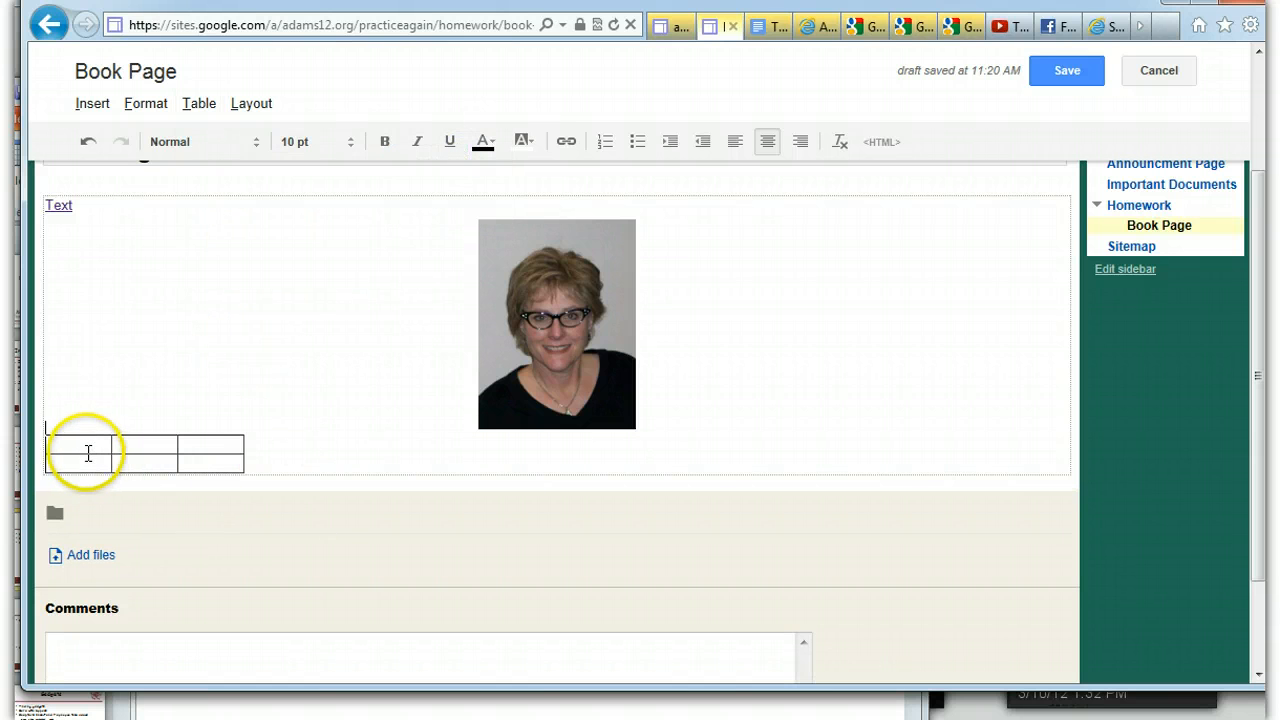
Add a row above the table's first cell and a column on the left
left_click(87, 450)
left_click(200, 105)
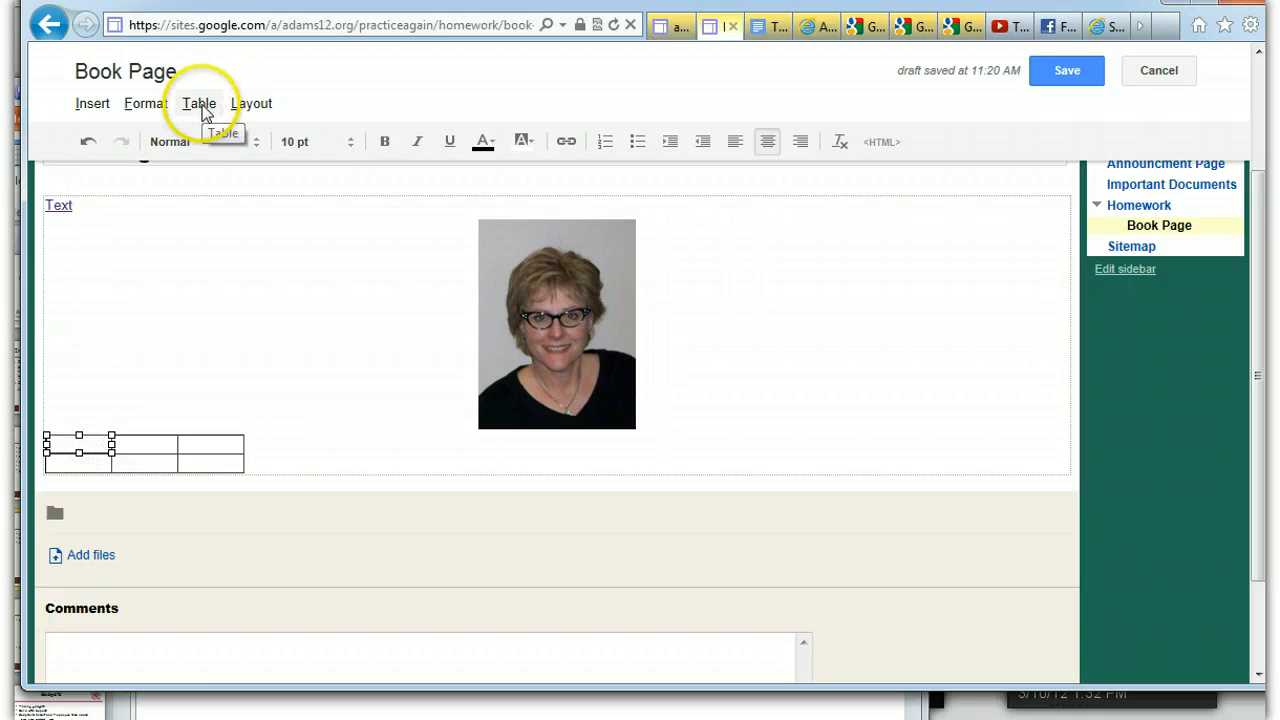
left_click(200, 105)
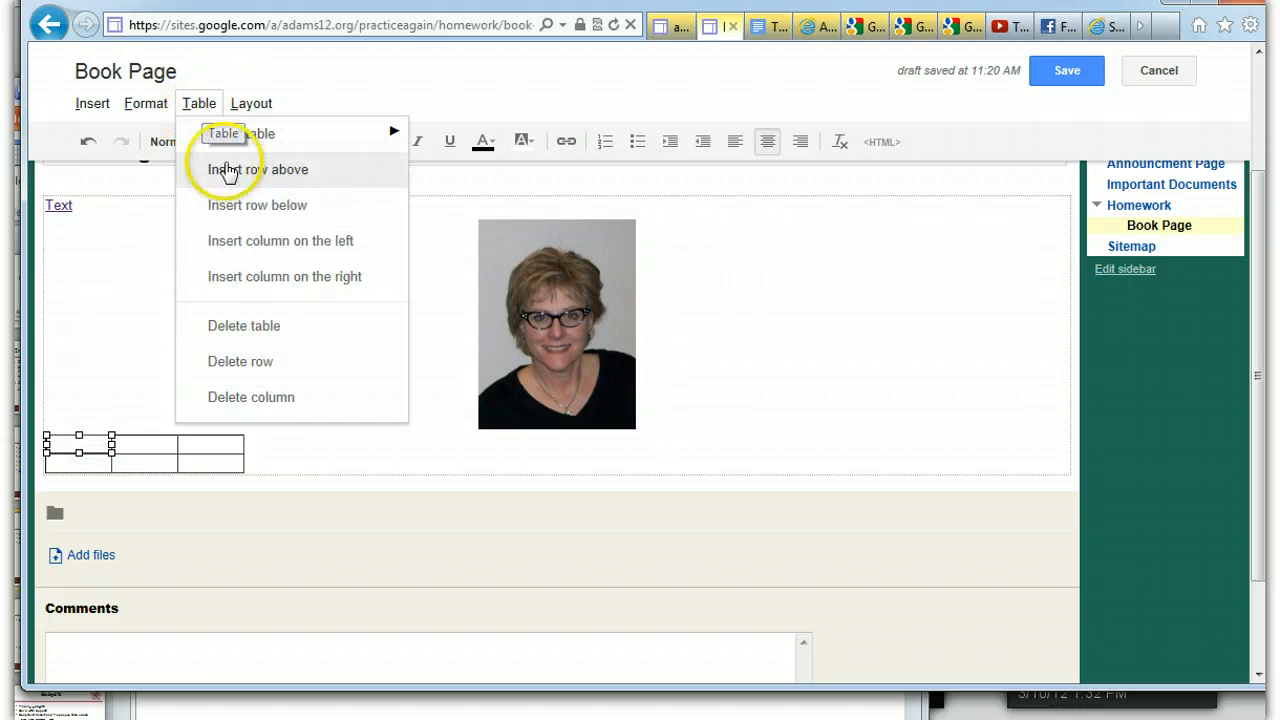
left_click(230, 170)
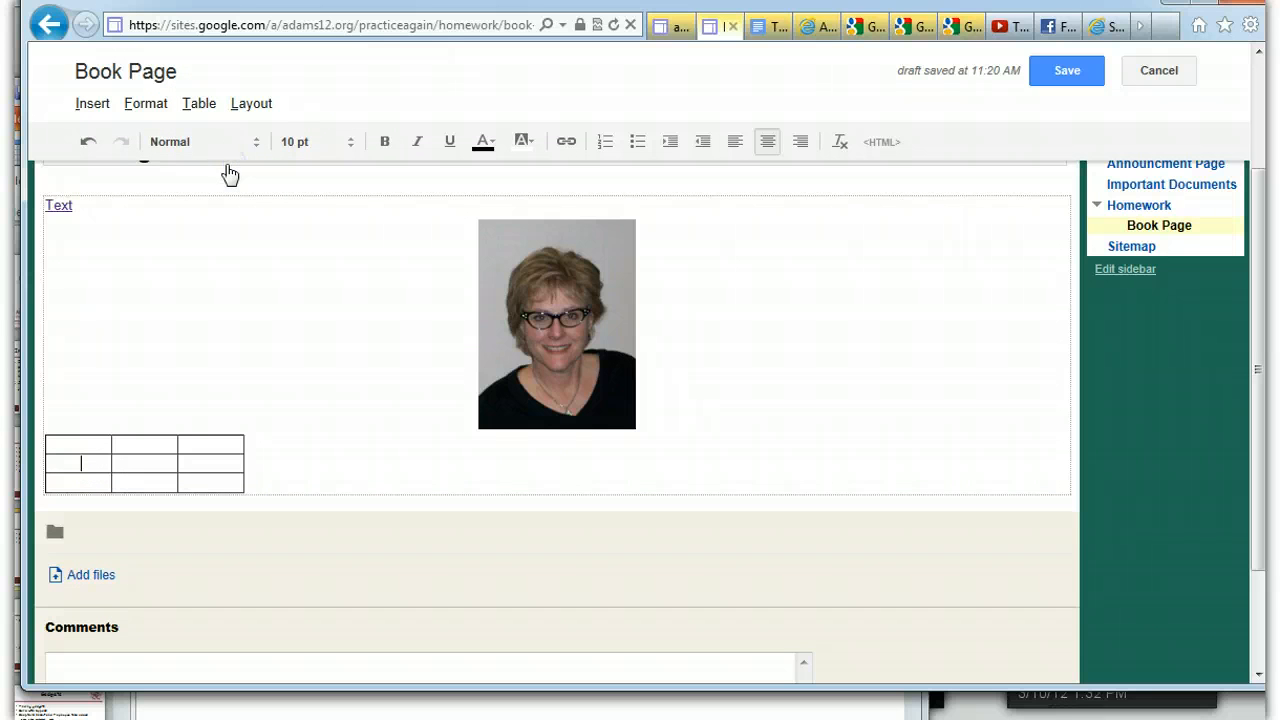
left_click(206, 108)
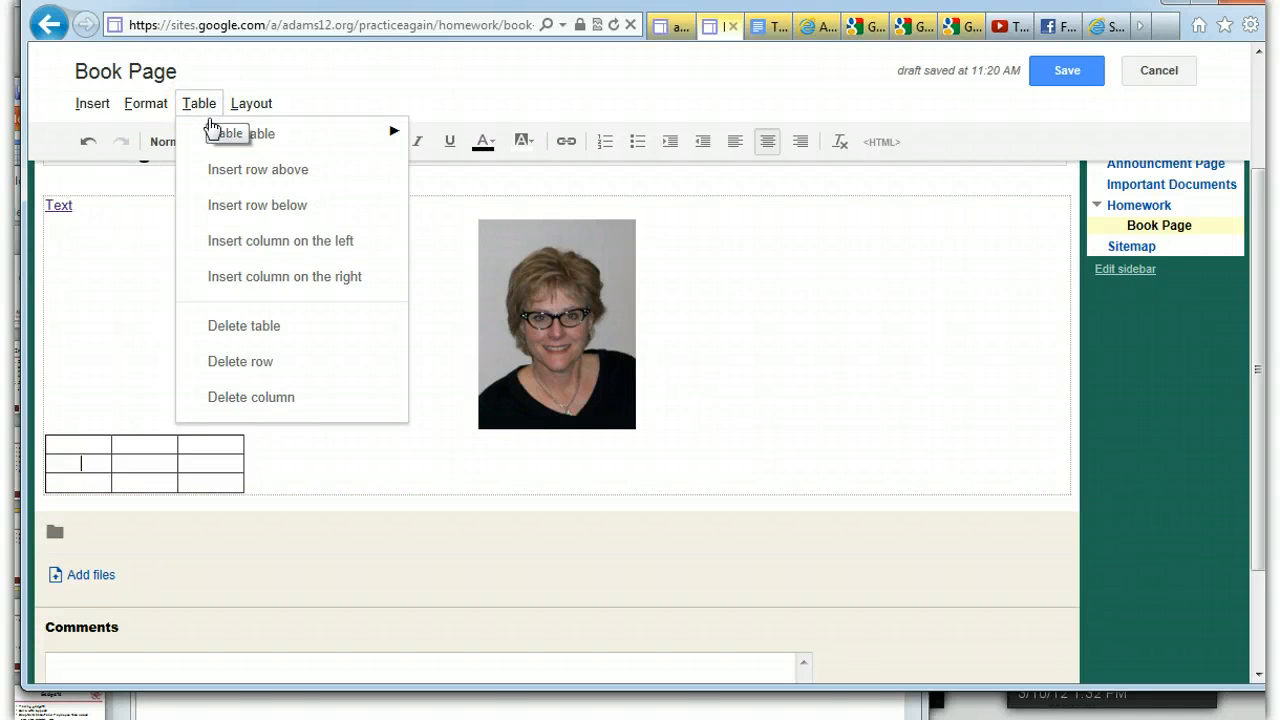
left_click(242, 242)
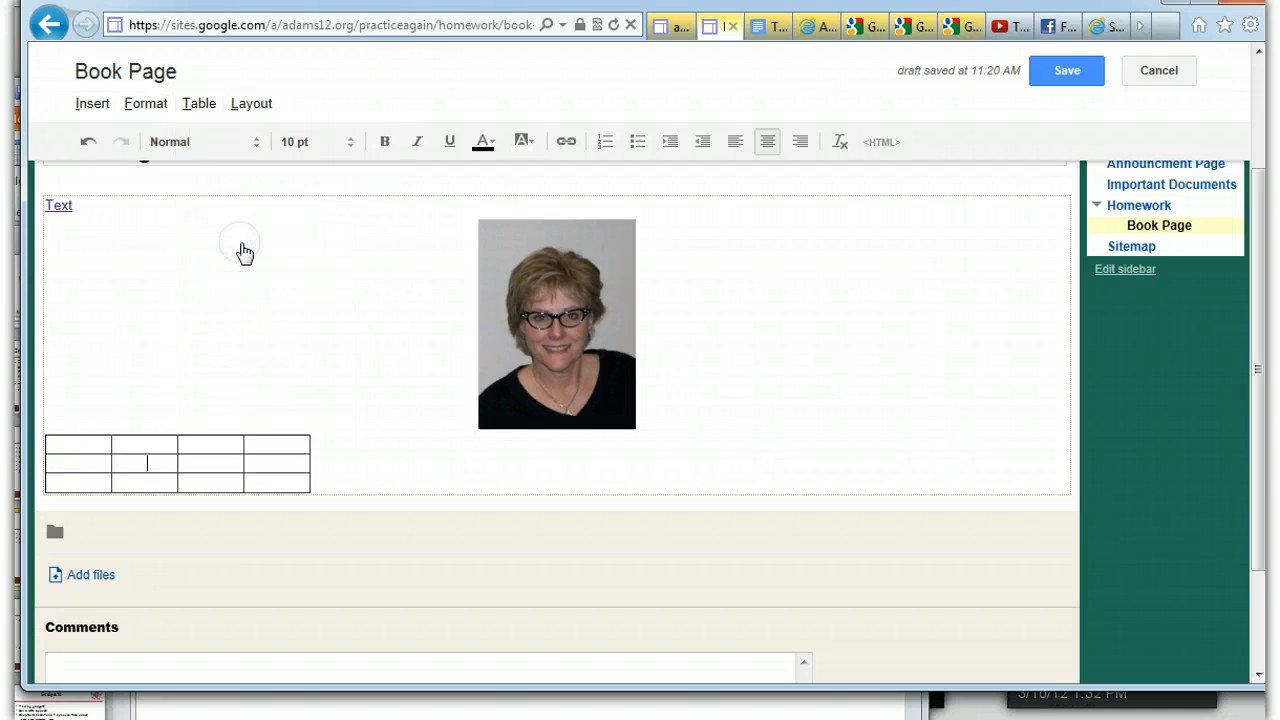
Delete the expanded table and insert a new 3 x 2 table below the picture
left_click(199, 106)
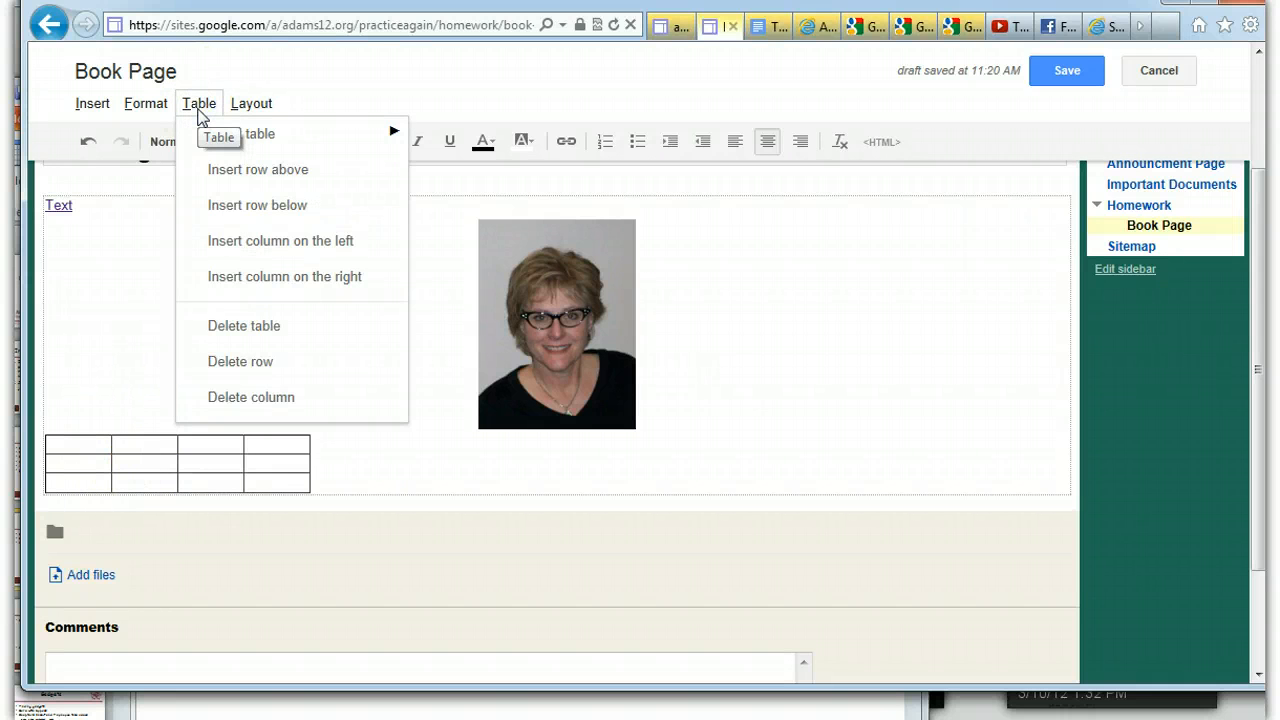
left_click(228, 330)
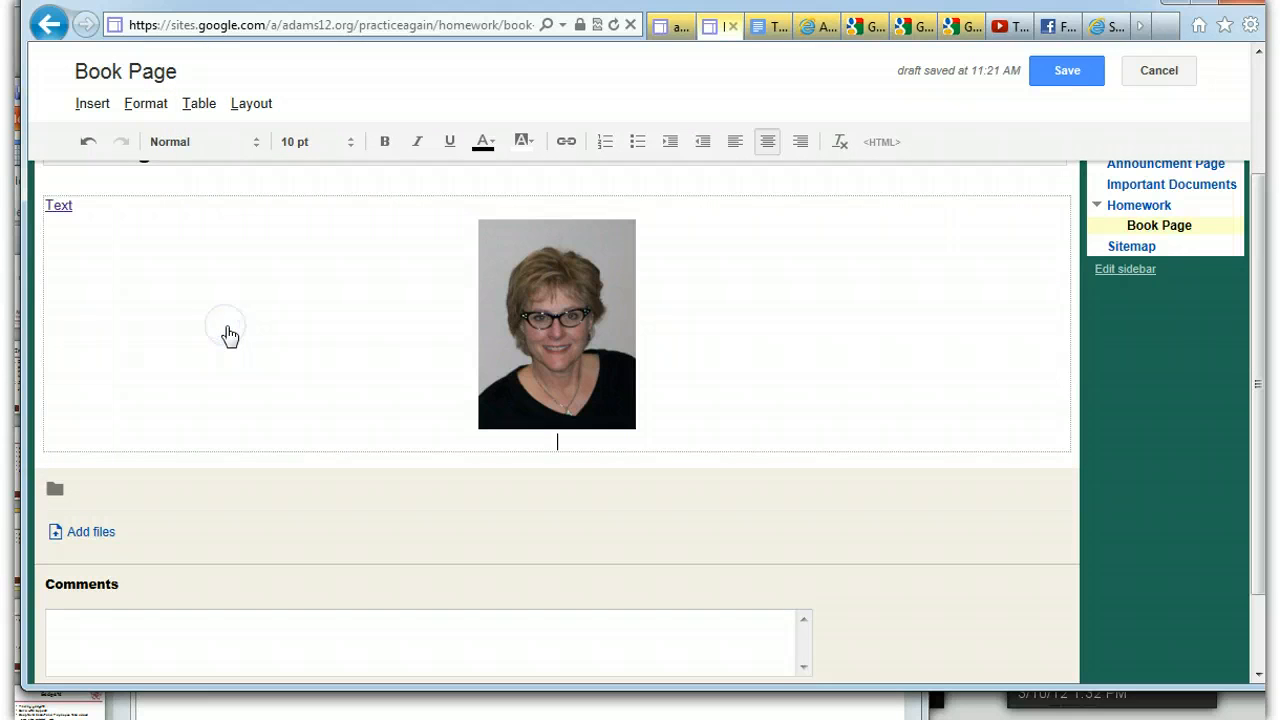
left_click(199, 106)
left_click(246, 126)
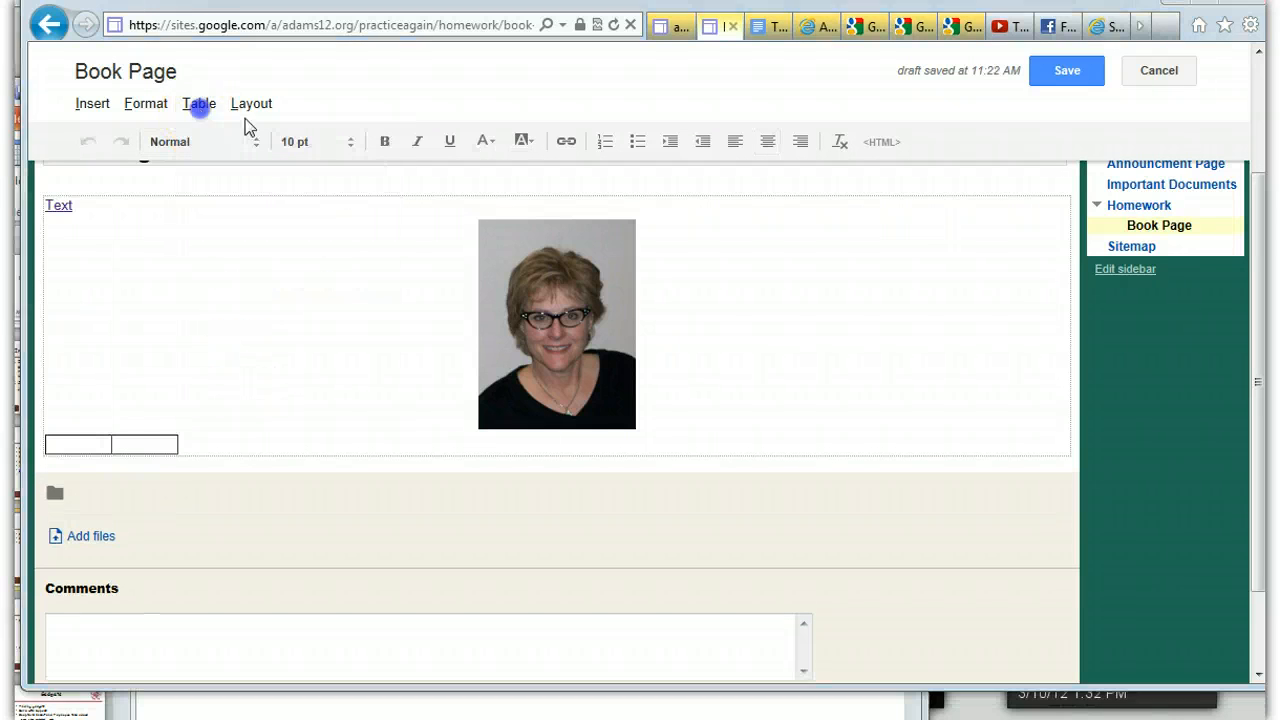
left_click(204, 107)
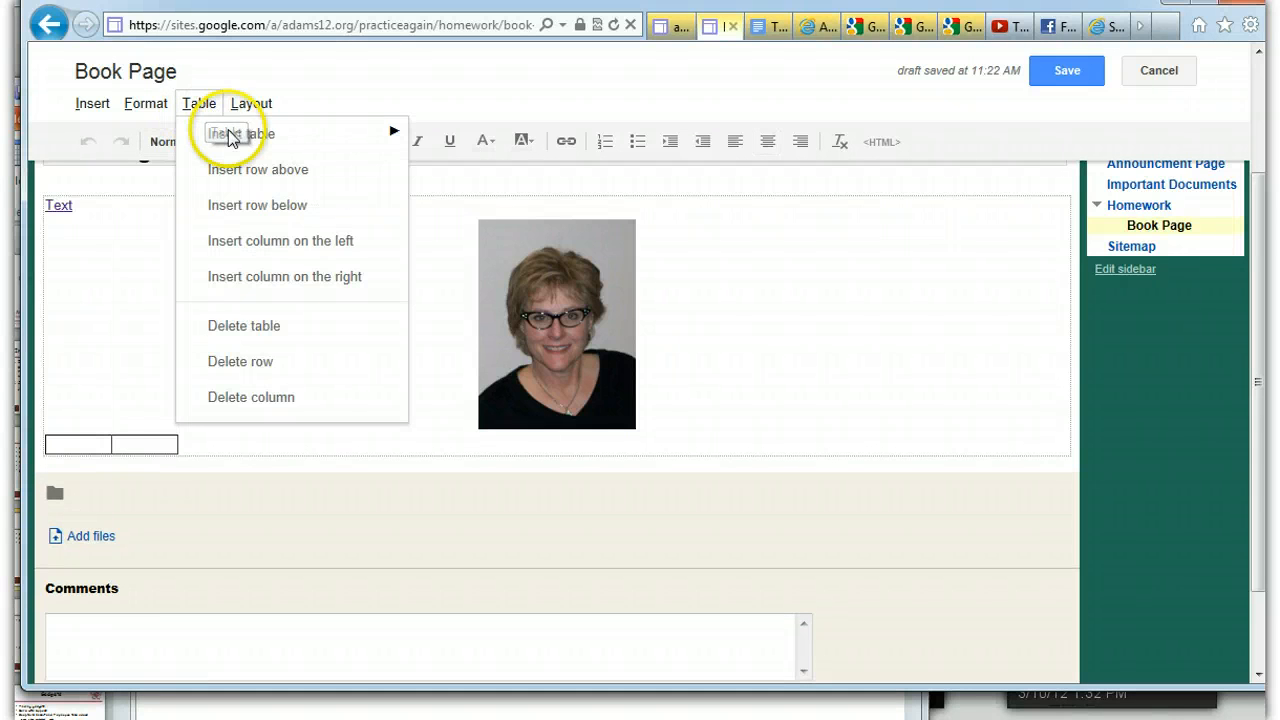
left_click(243, 135)
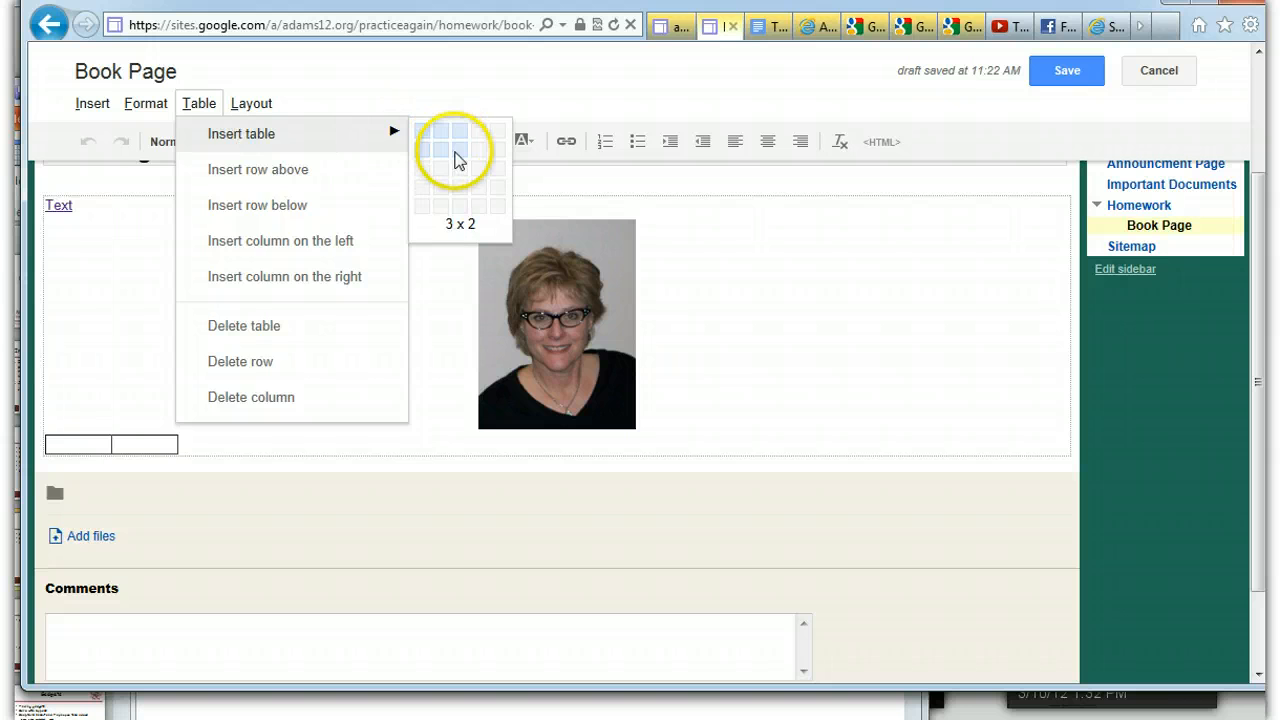
left_click(457, 155)
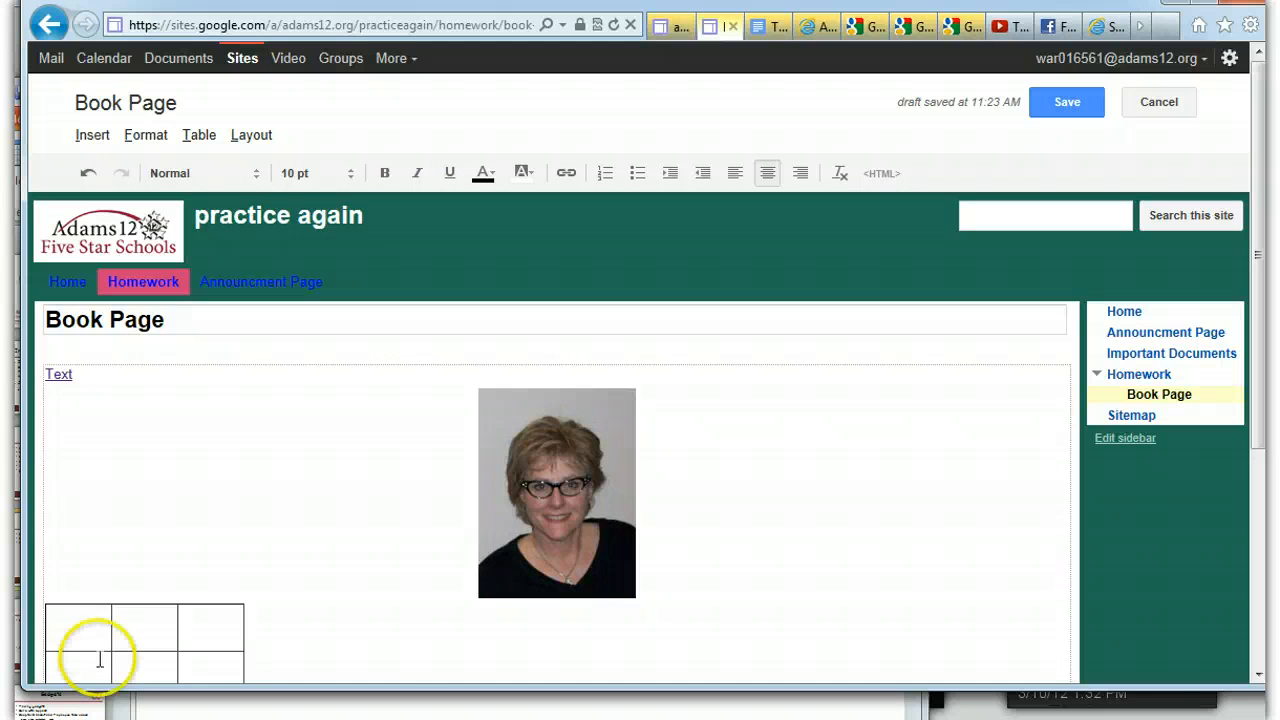
Apply left alignment in the new table's first cell, and switch it back to center alignment
left_click_drag(1263, 356, 1260, 429)
left_click(81, 501)
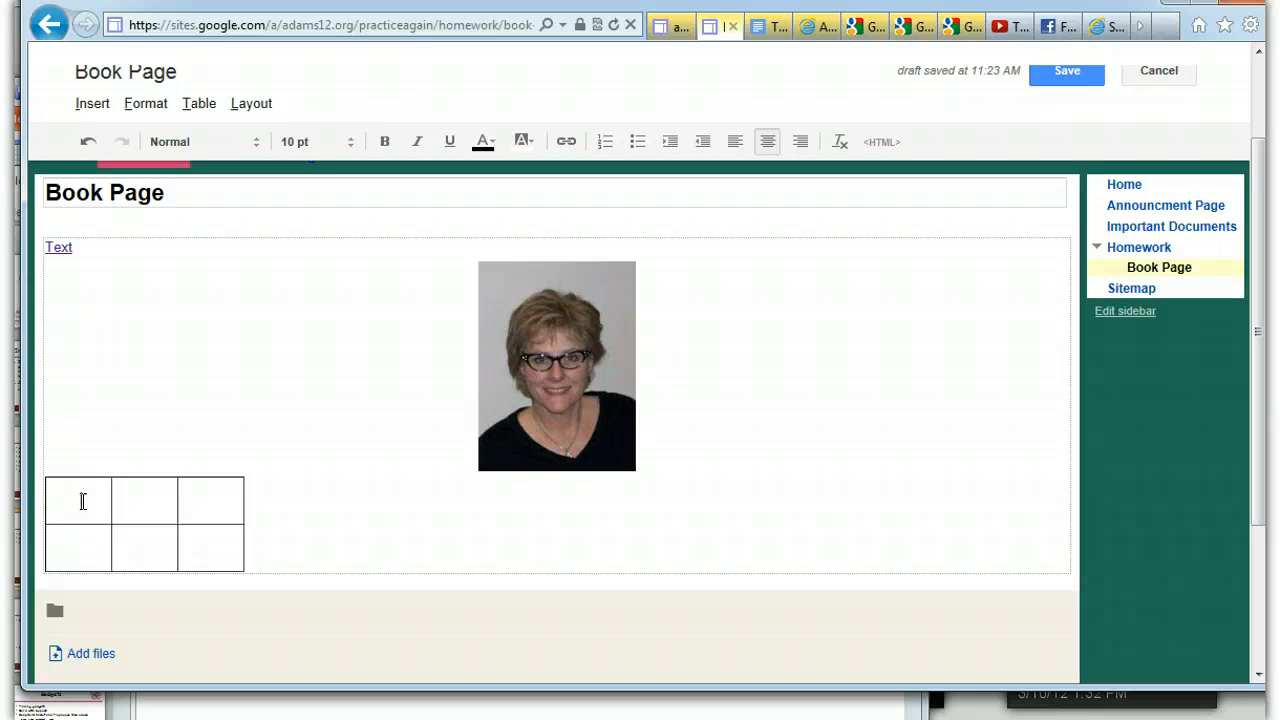
left_click(90, 546)
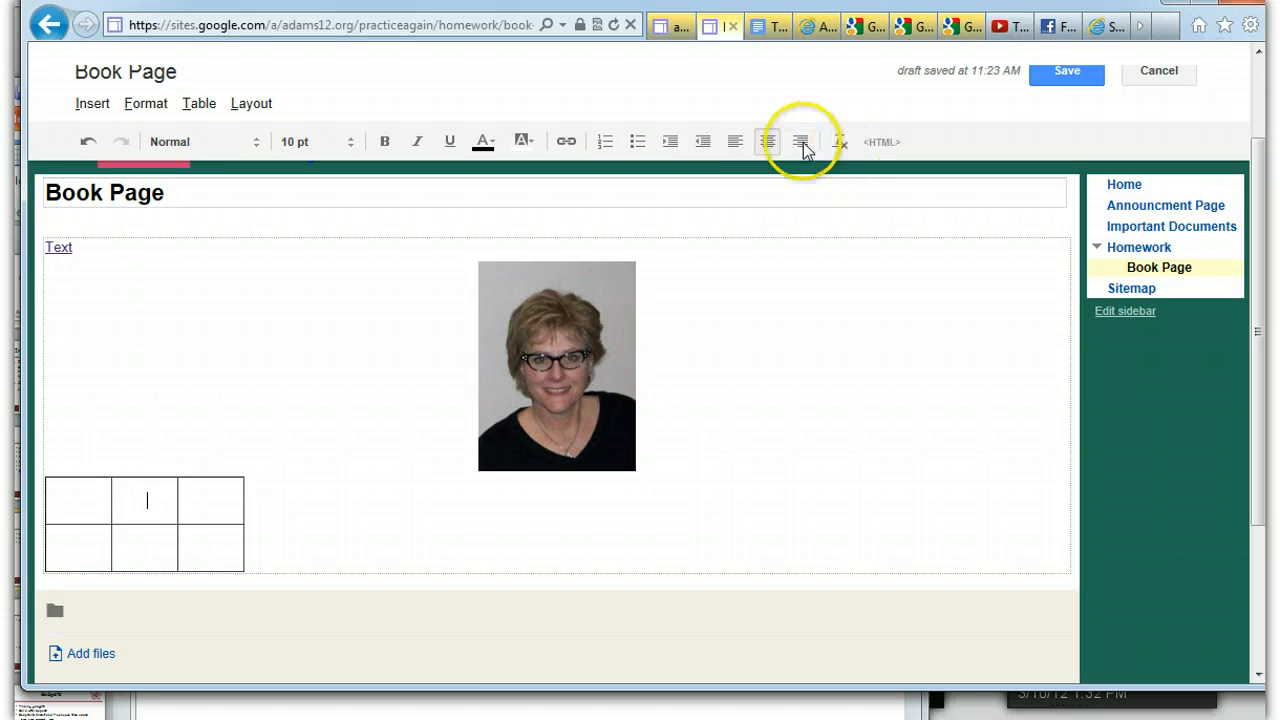
left_click(77, 494)
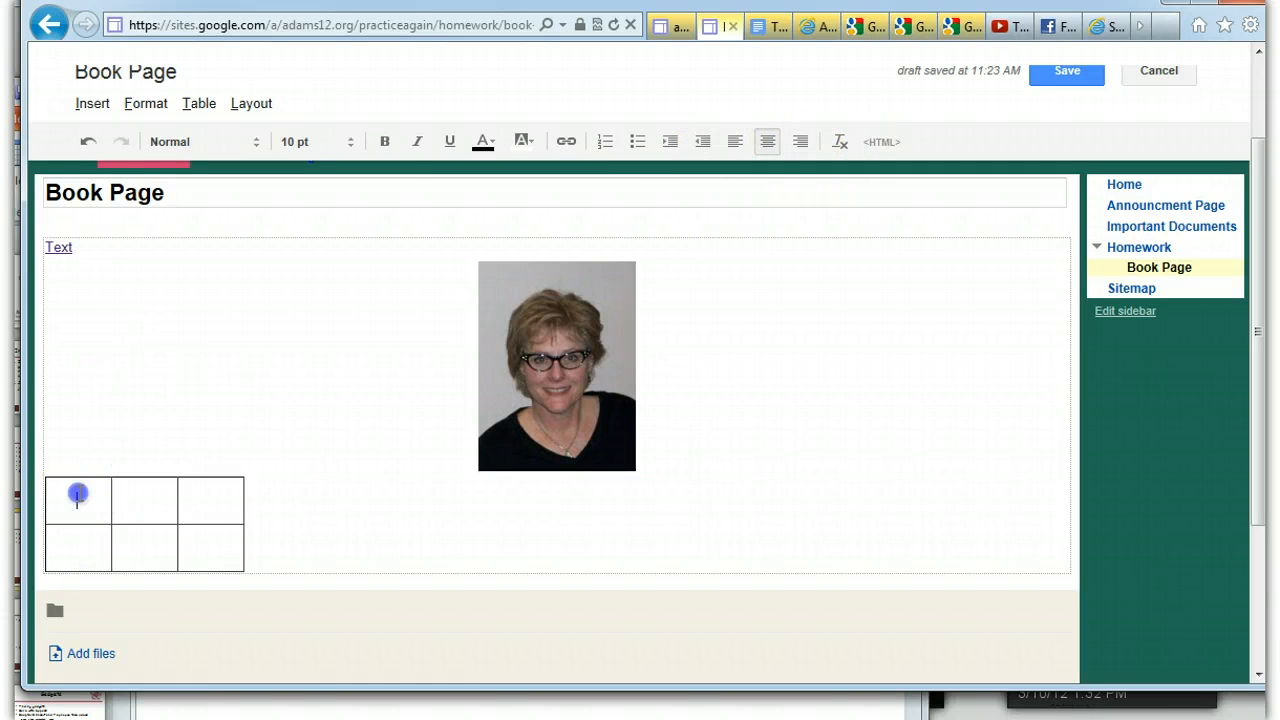
left_click(734, 141)
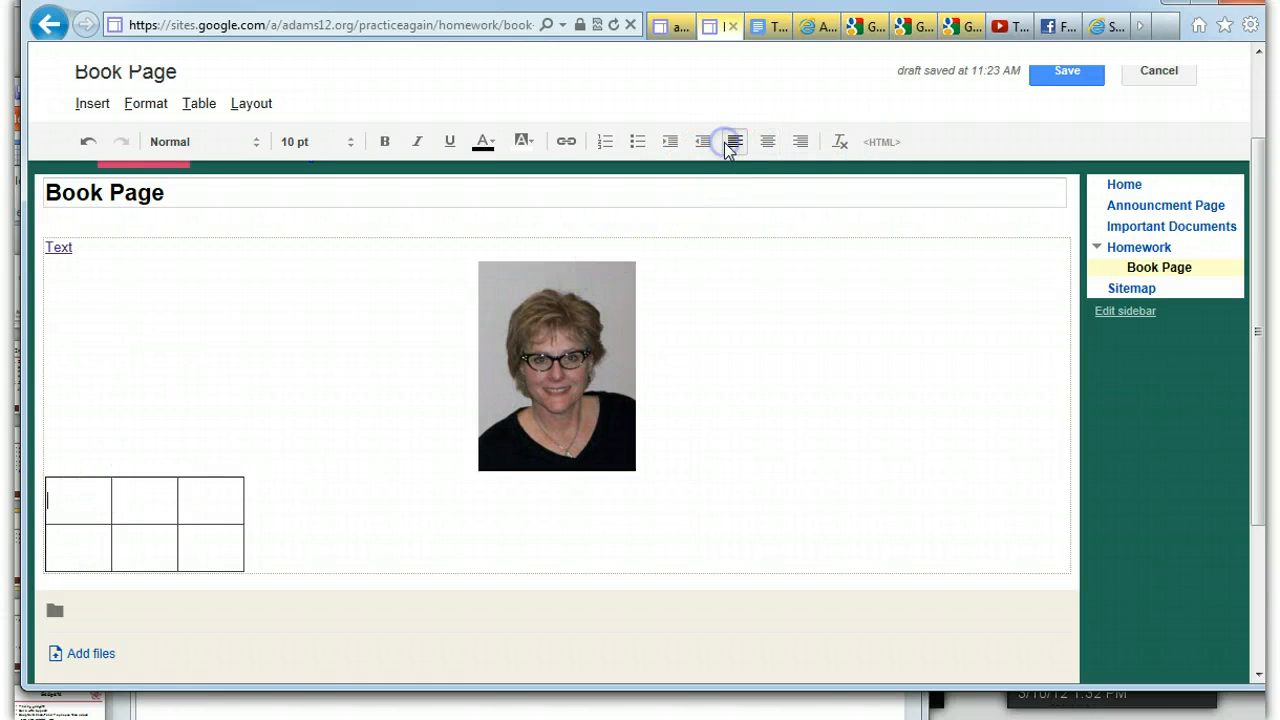
left_click(62, 507)
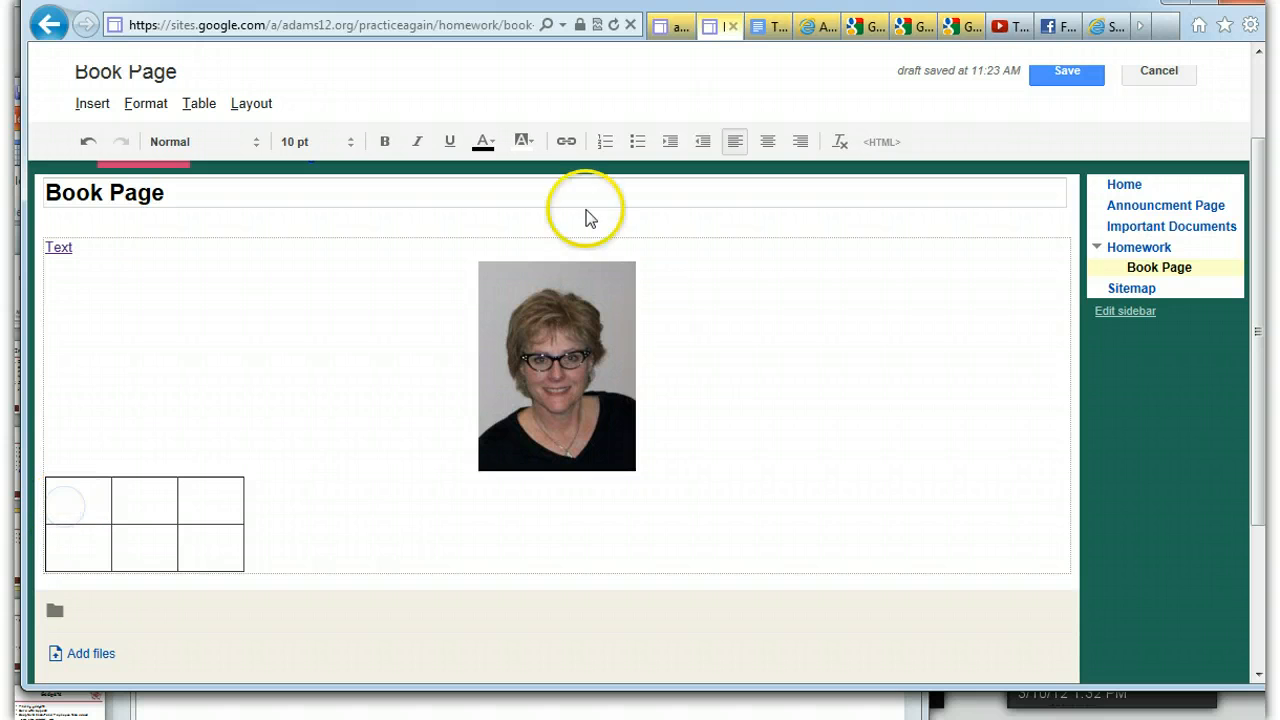
left_click(765, 143)
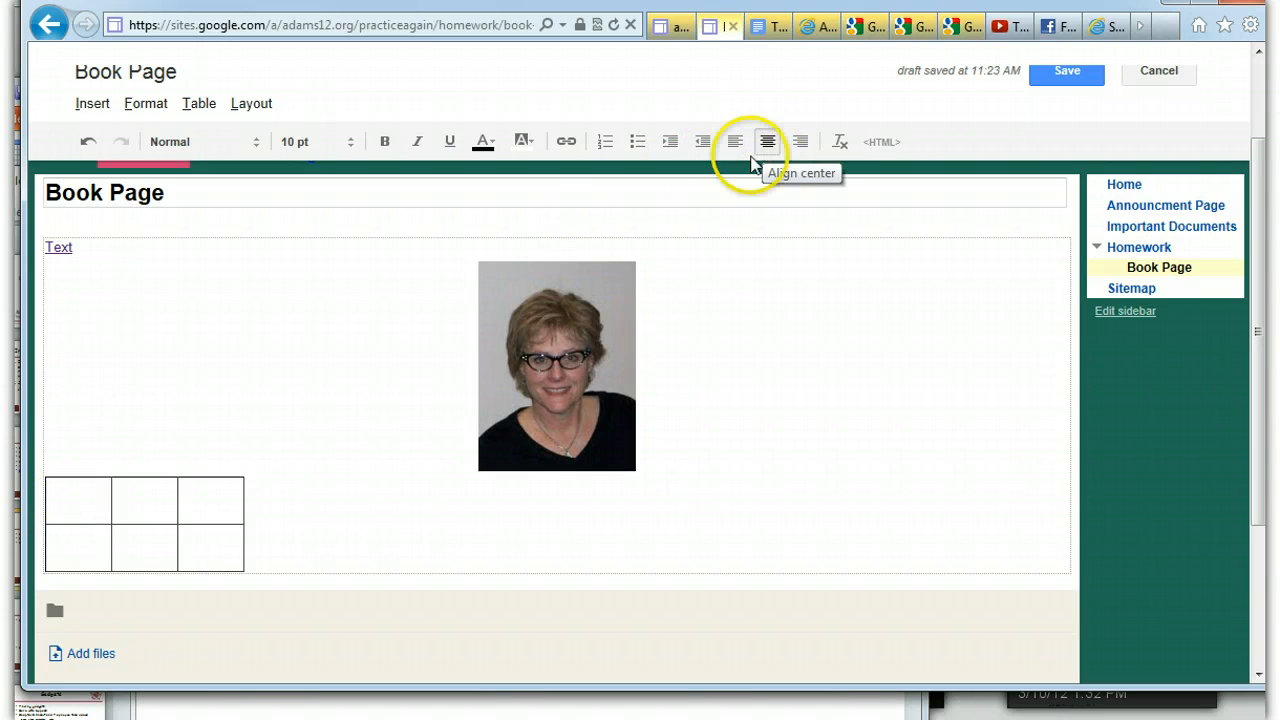
Cut the picture from its line above the table and paste it into the table's first cell
left_click(584, 340)
right_click(584, 340)
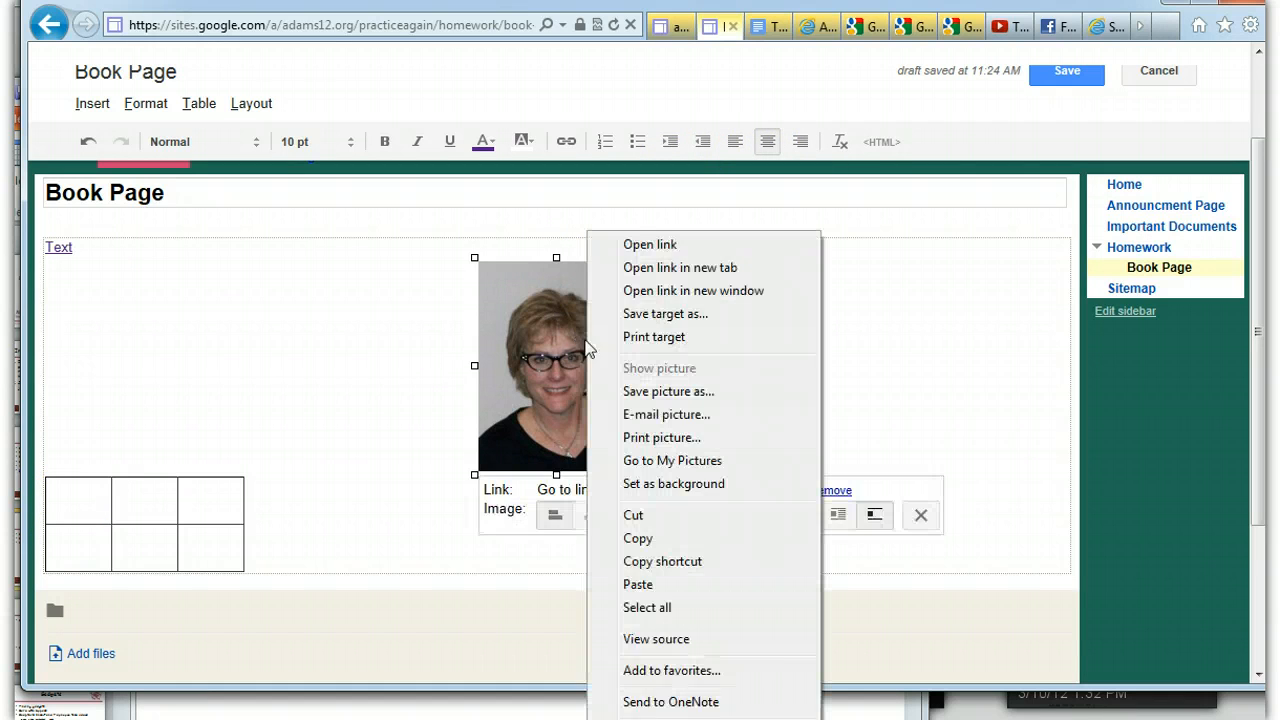
left_click(640, 516)
left_click(81, 312)
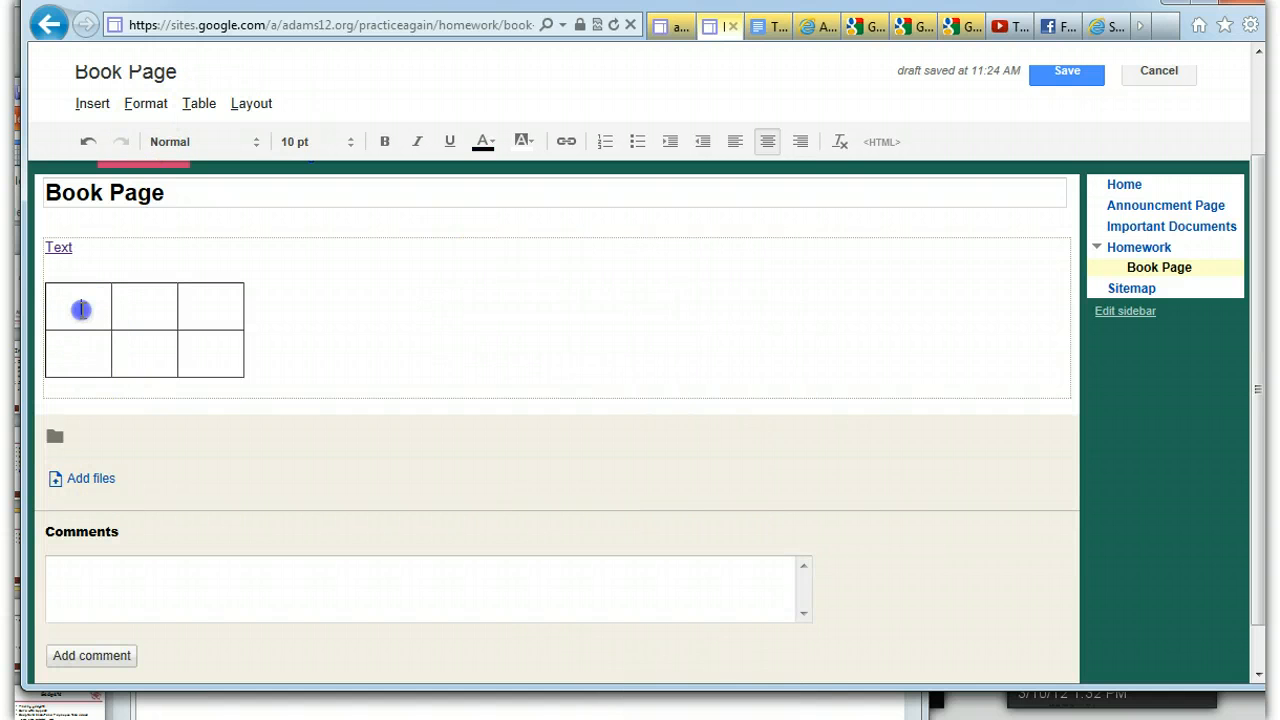
right_click(81, 312)
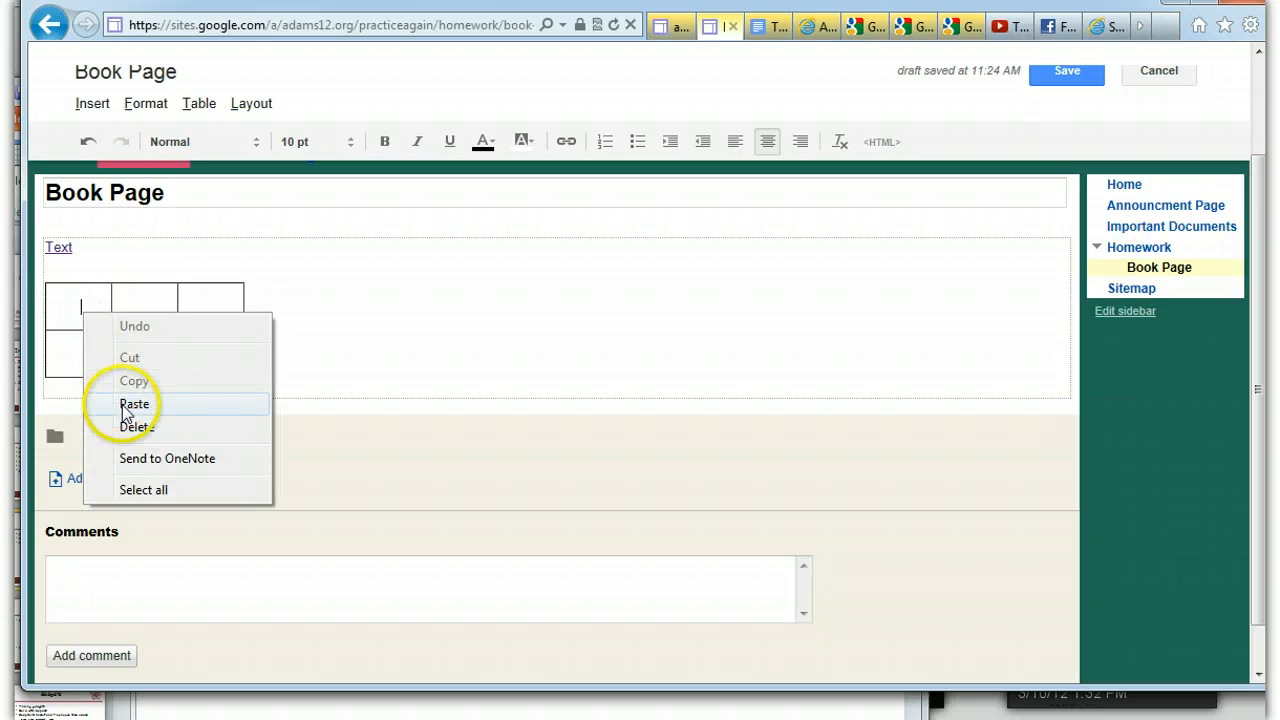
left_click(132, 402)
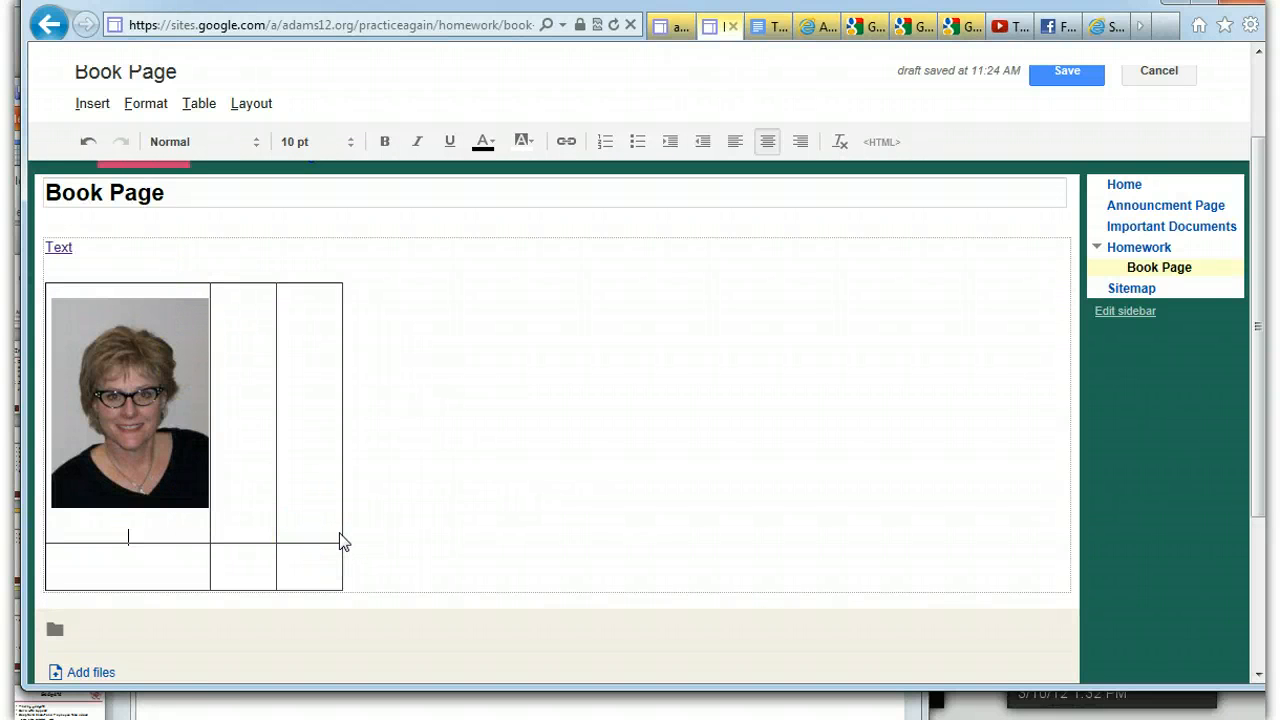
left_click(233, 370)
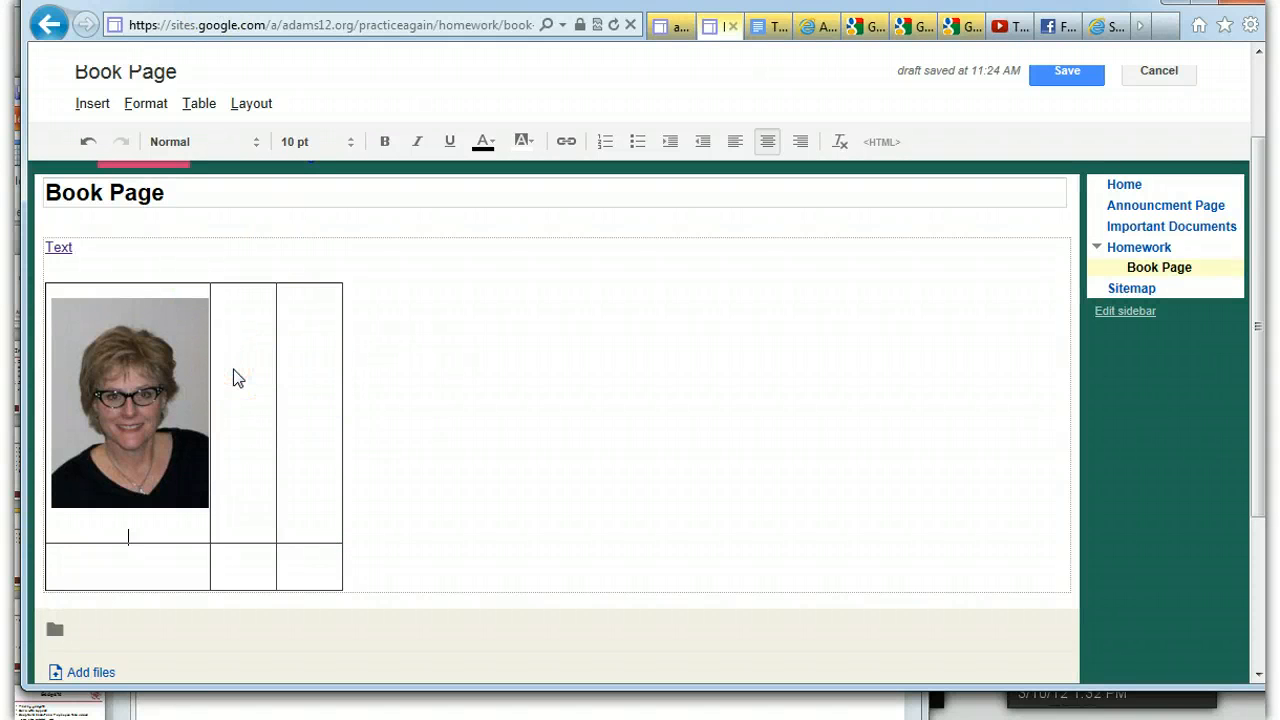